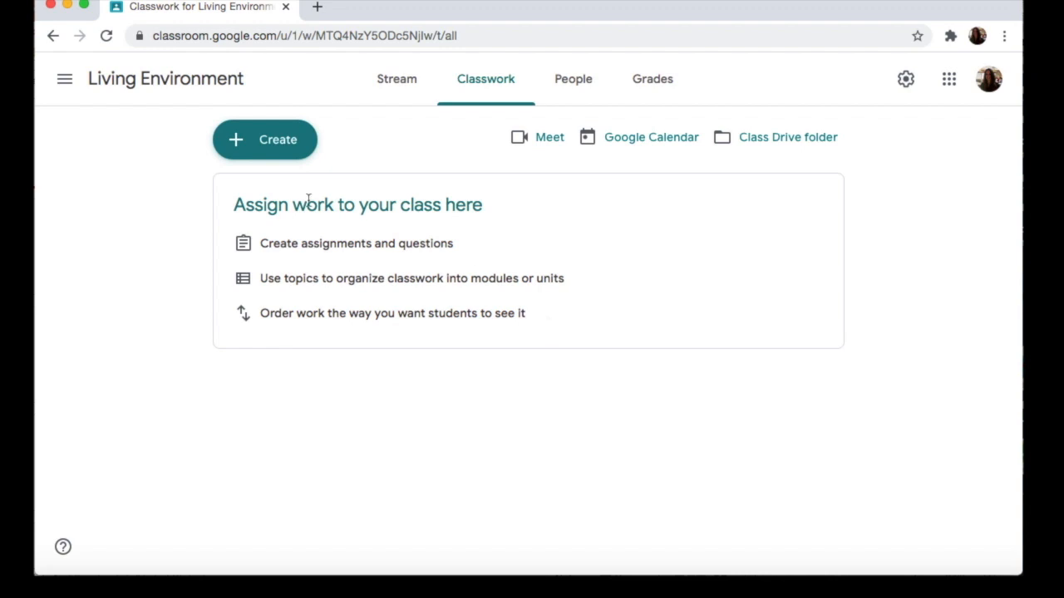
Step: Create a classwork topic named "Scientific Method" in the Living Environment class
left_click(279, 142)
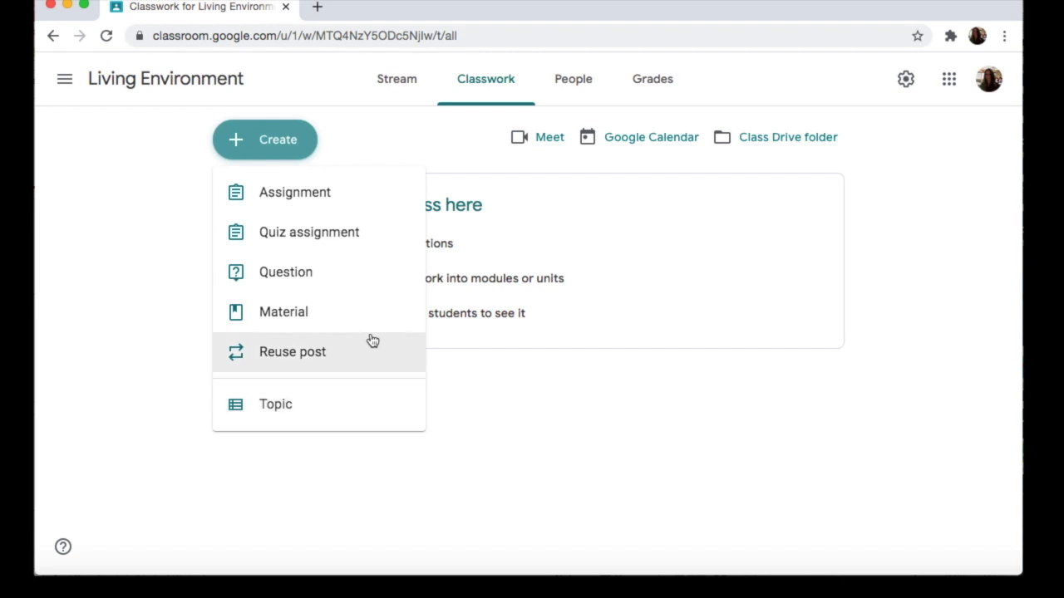
left_click(324, 405)
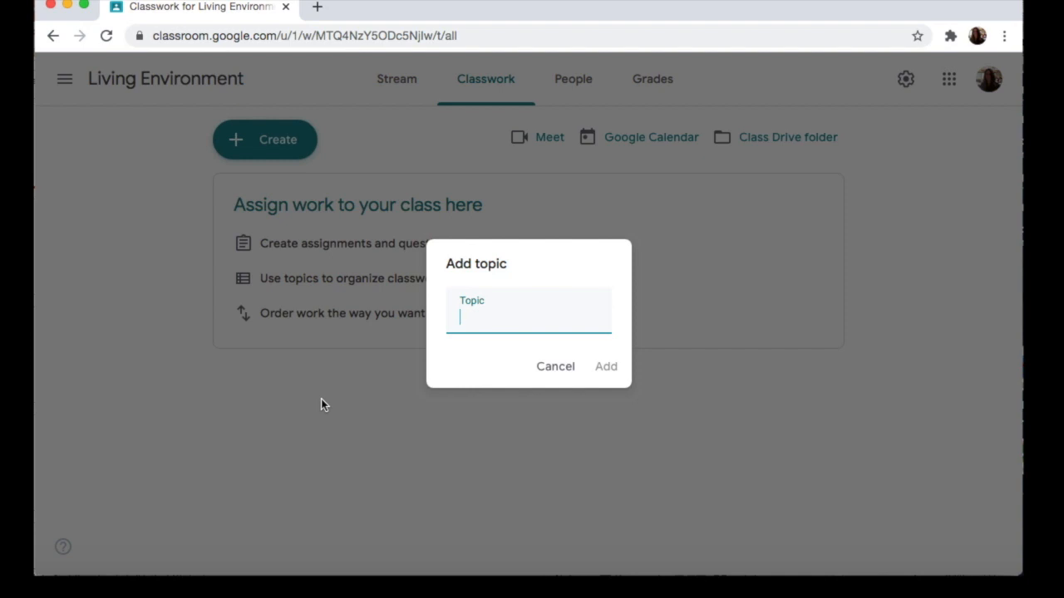
type("Scientific Method")
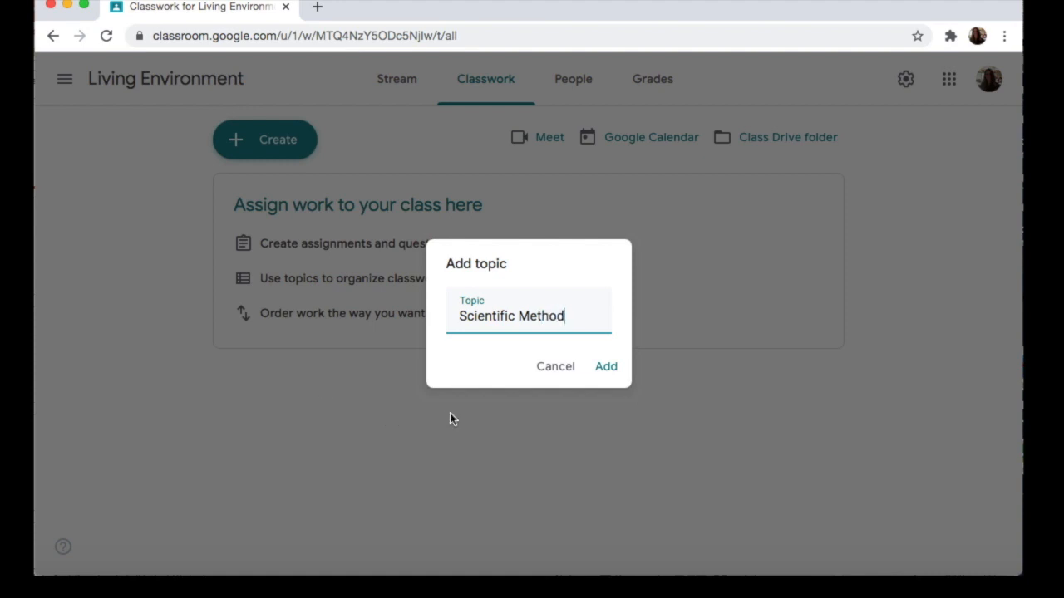
left_click(605, 368)
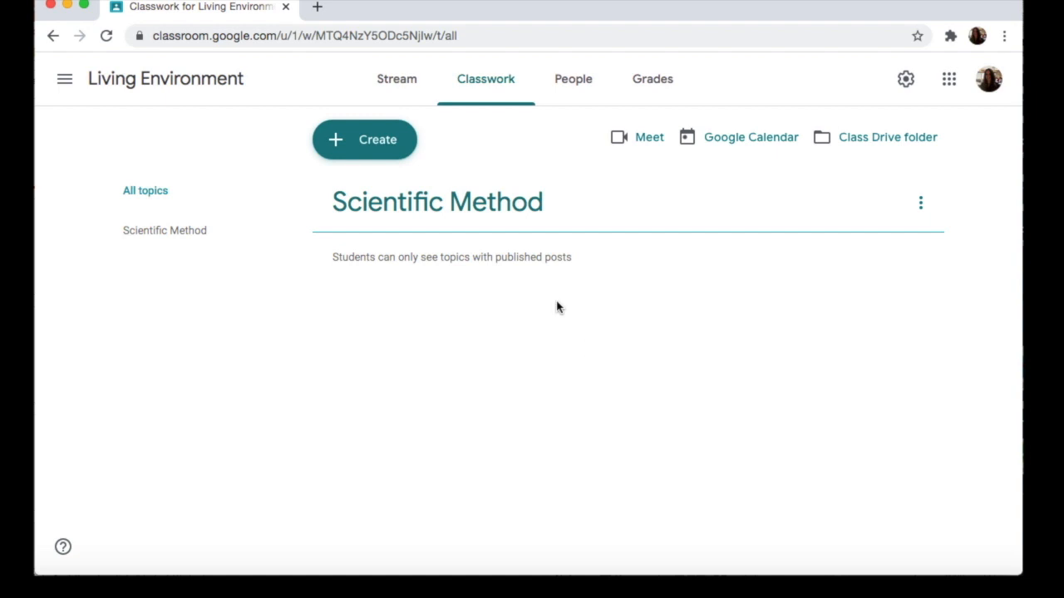
Step: Add a second classwork topic named "Scientific Measure and the Microscope"
left_click(374, 142)
left_click(371, 405)
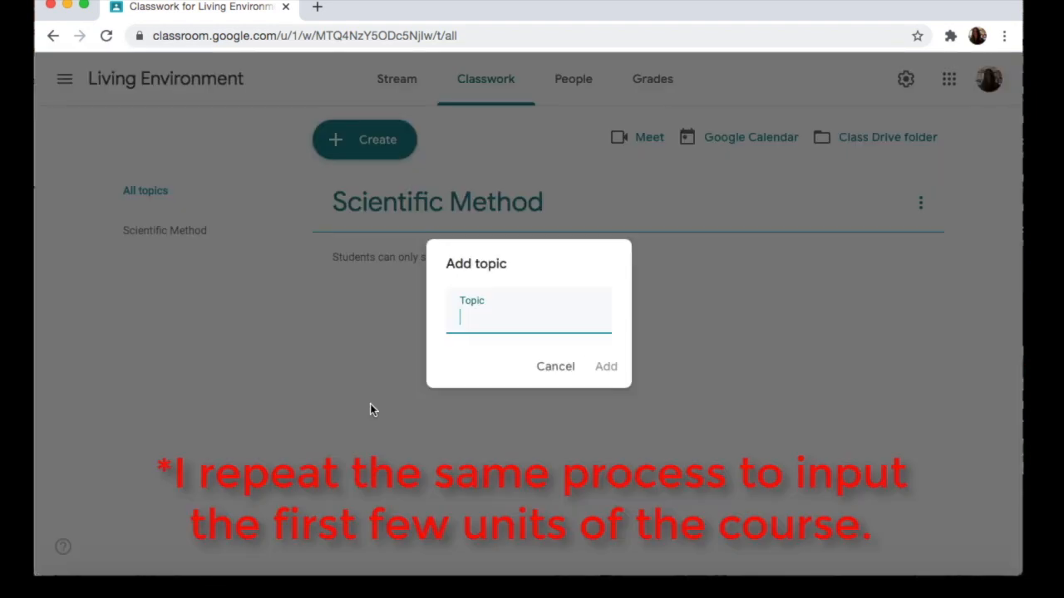
type("Scientific Measure and the Microscope")
left_click(607, 368)
Step: Add another classwork topic named "Characteristic of Living Organisms"
left_click(401, 158)
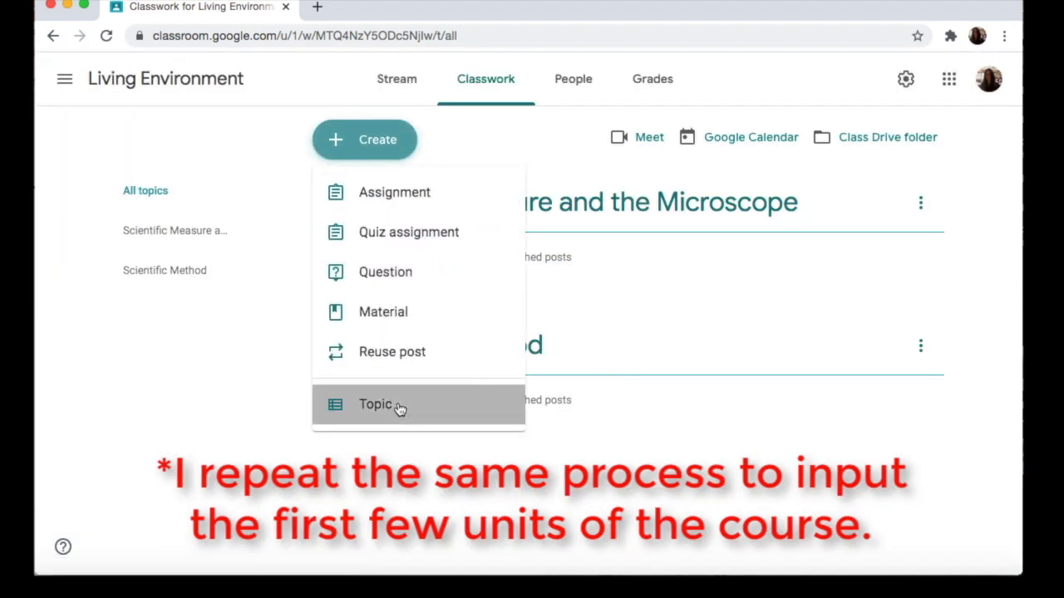
left_click(399, 407)
type("Characteristic of Living Organisms")
left_click(609, 367)
Step: Add a fourth classwork topic named "The Cell"
left_click(364, 139)
left_click(391, 404)
type("The Cell")
left_click(611, 366)
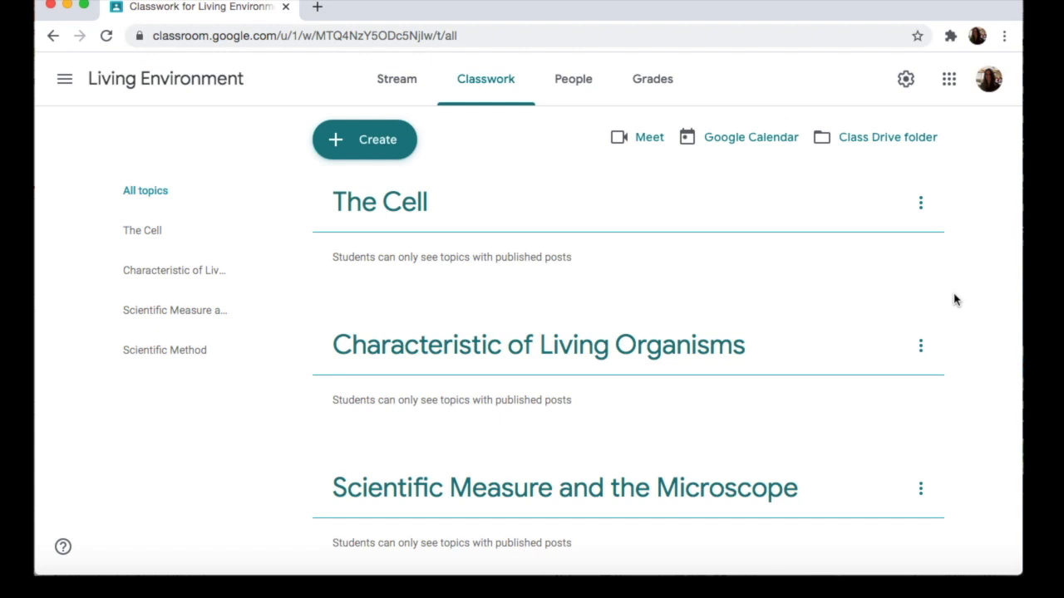
Step: Reorder the topics as Scientific Method, Scientific Measure and the Microscope, Characteristic of Living Organisms, and The Cell
scroll(954, 300, "down", 5)
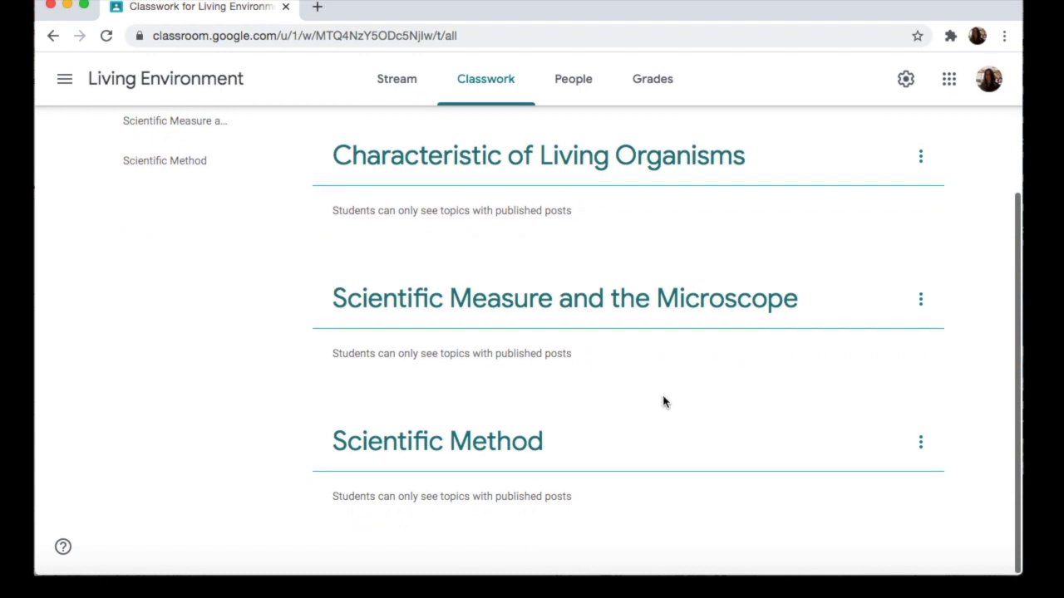
left_click_drag(632, 454, 458, 154)
scroll(471, 193, "up", 2)
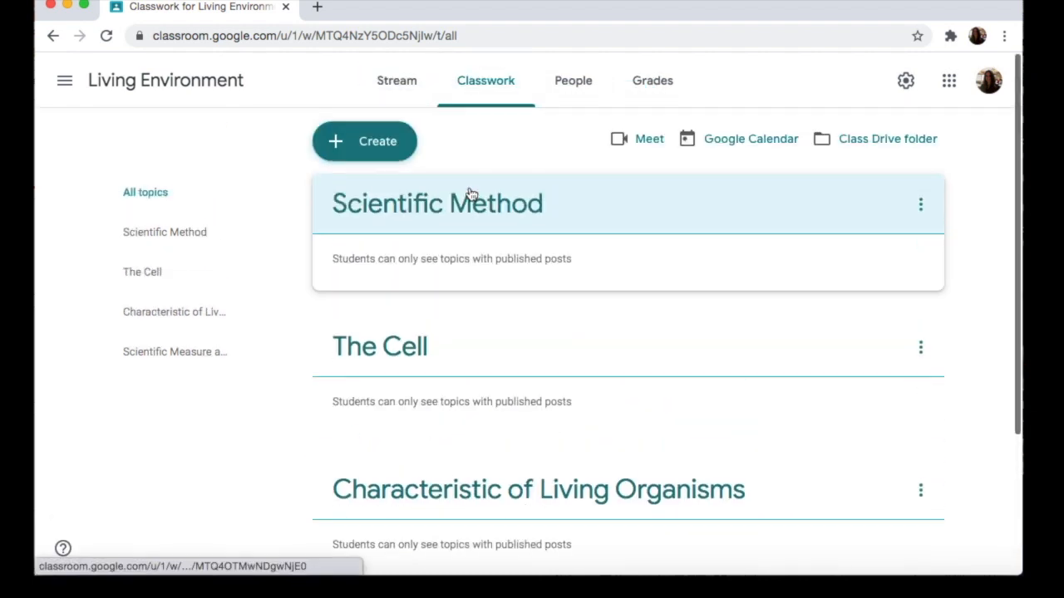
scroll(472, 193, "down", 2)
left_click_drag(456, 519, 438, 193)
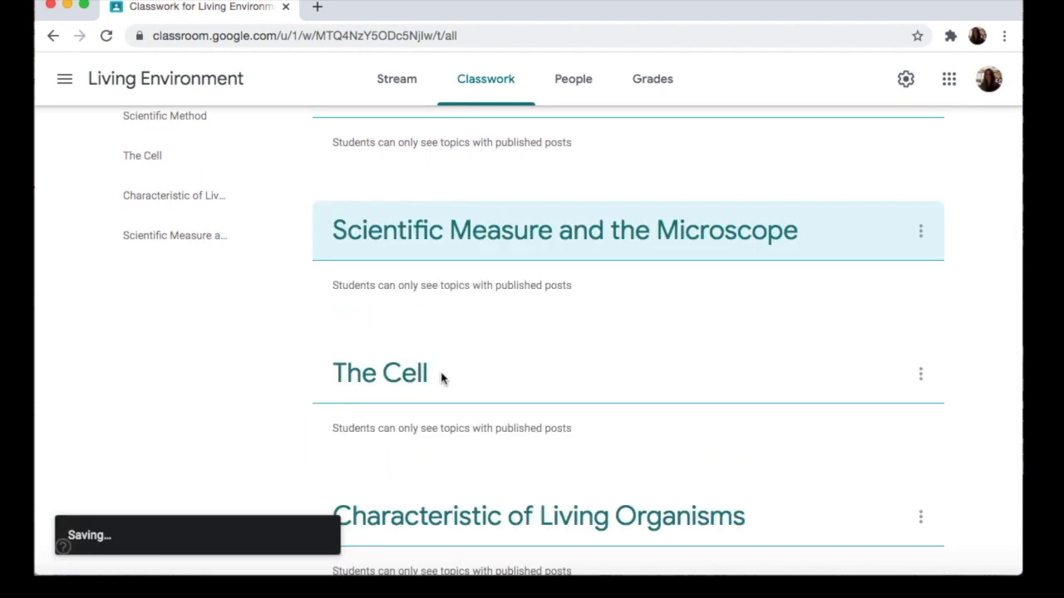
left_click_drag(451, 527, 439, 351)
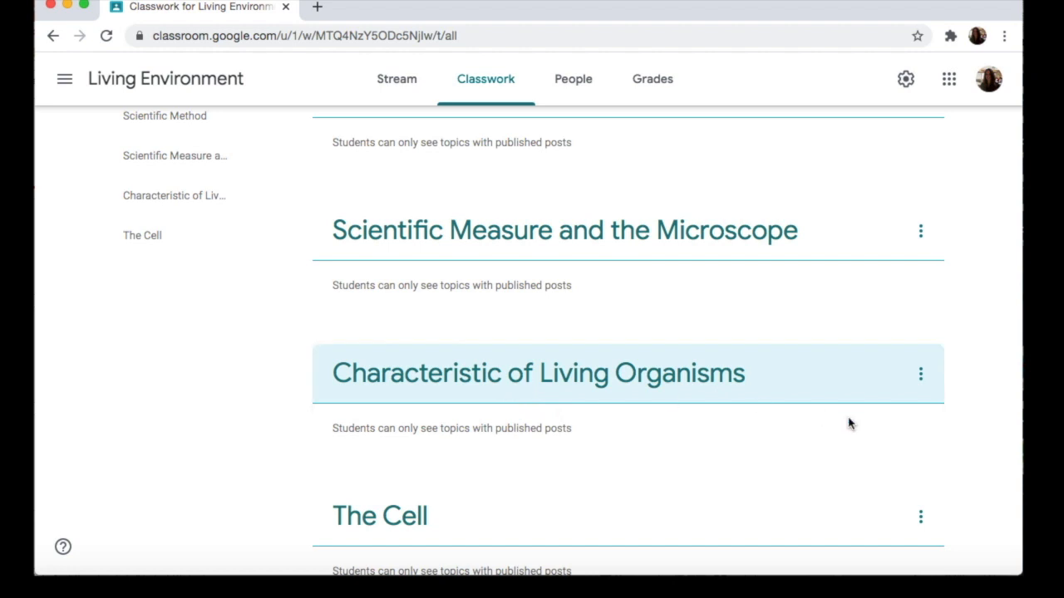
Step: Rename the topic "Characteristic of Living Organisms" as "Characteristics of Living Organisms"
left_click(921, 375)
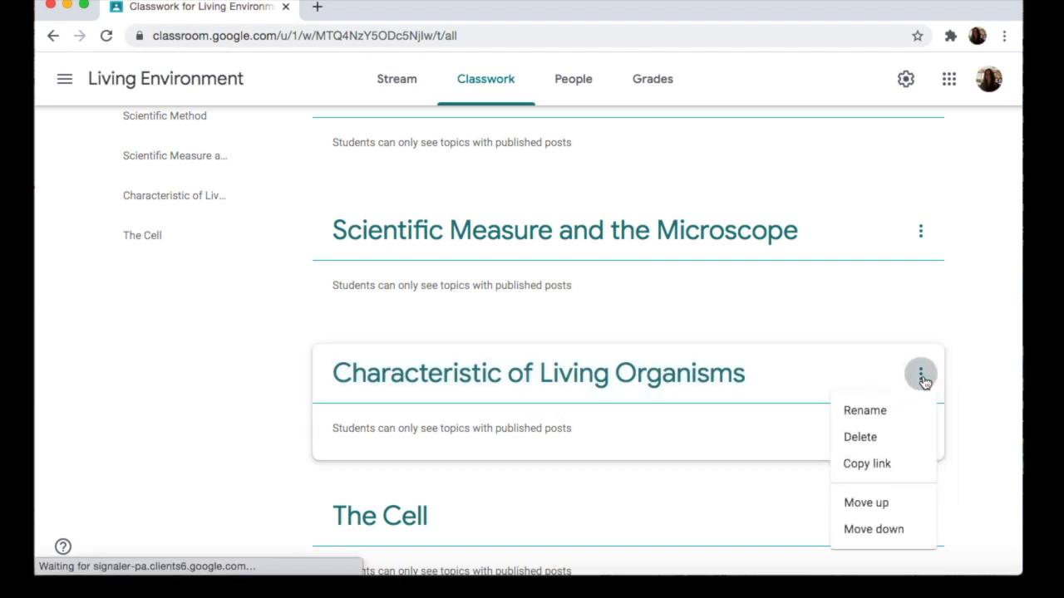
left_click(888, 418)
left_click(542, 319)
type("stics of Living")
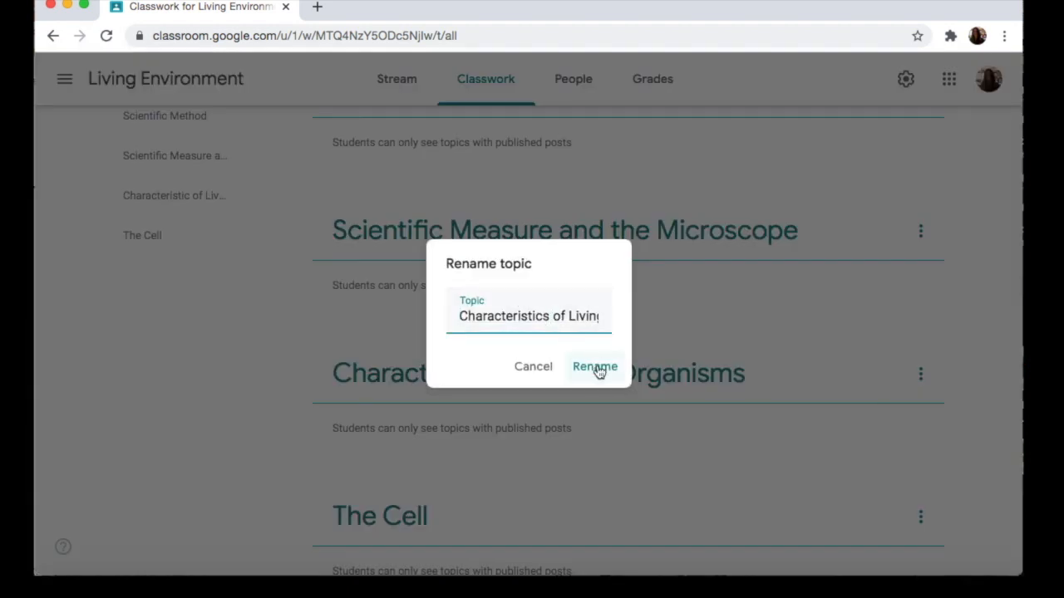
left_click(595, 368)
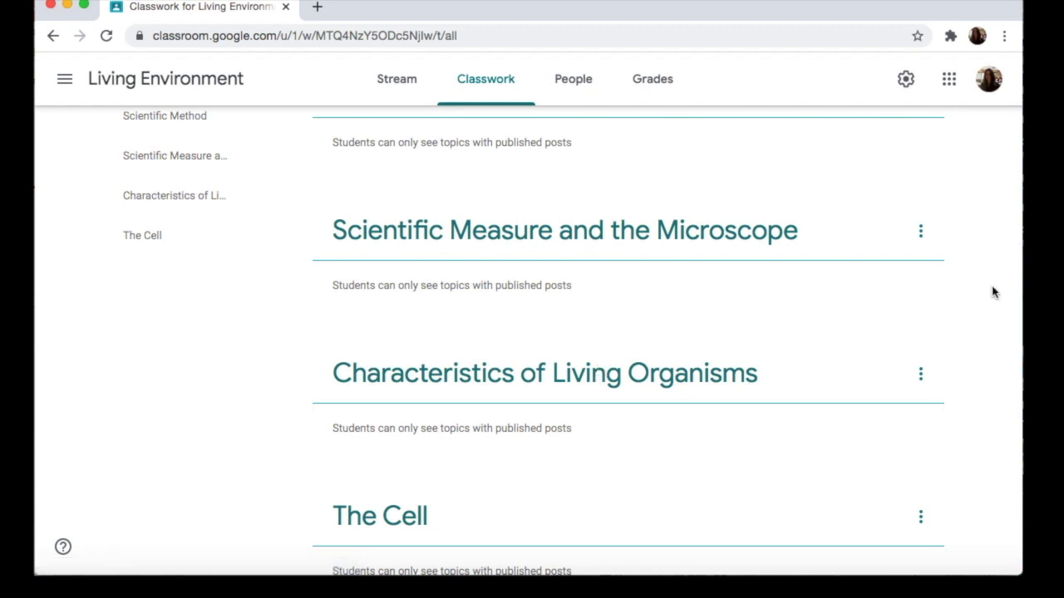
Step: Start a new assignment and title it "Scientific Method Activity"
scroll(994, 291, "up", 3)
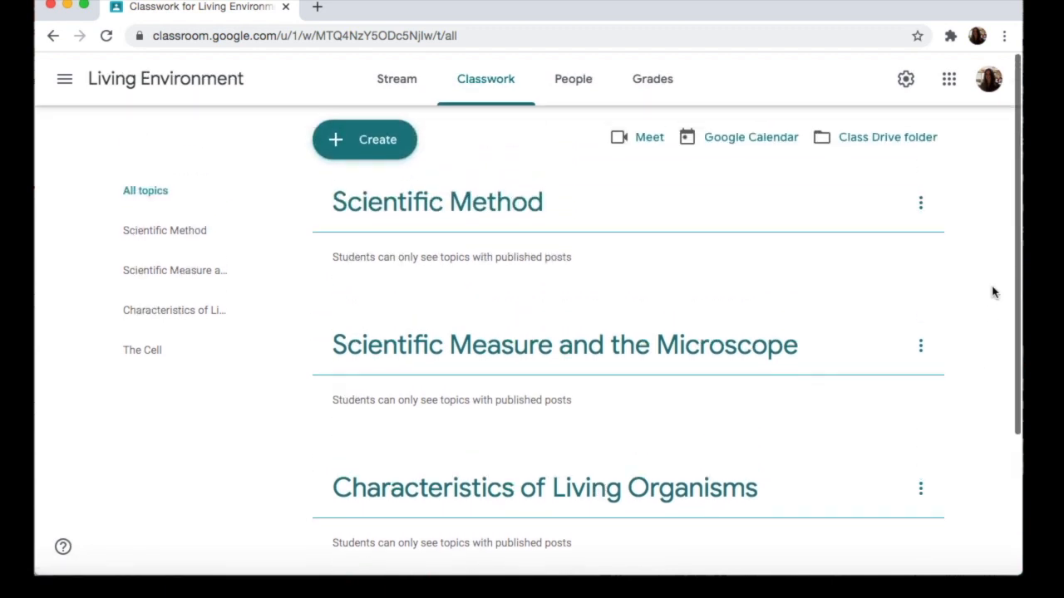
scroll(994, 290, "down", 4)
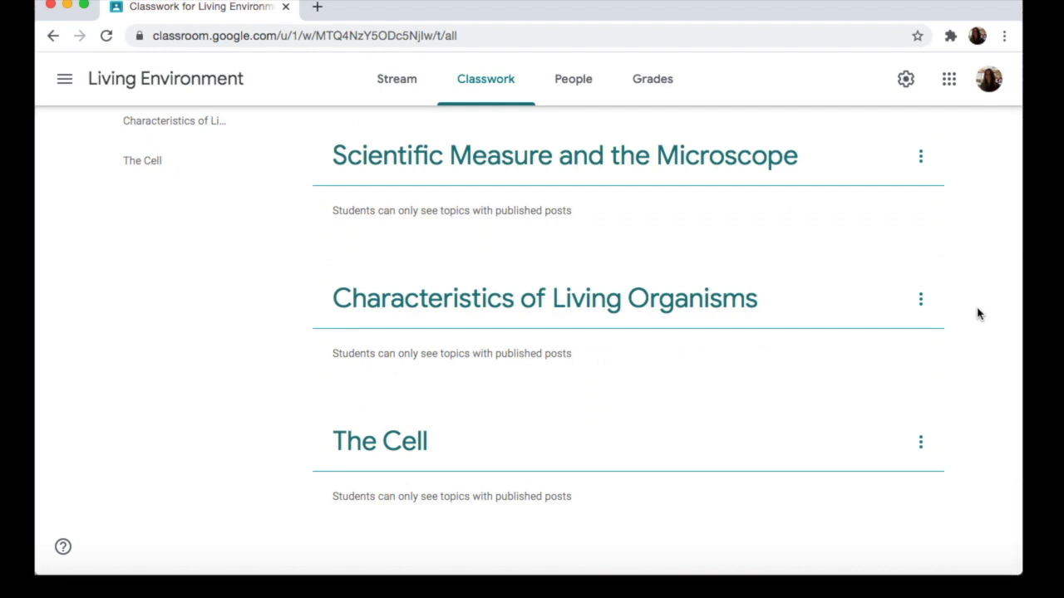
scroll(976, 312, "up", 5)
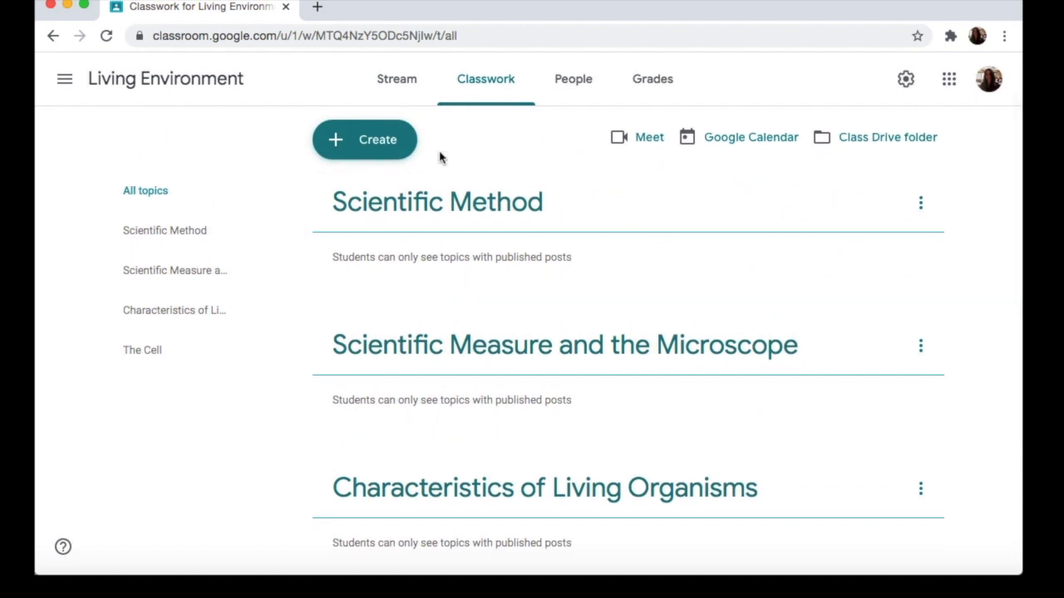
left_click(379, 141)
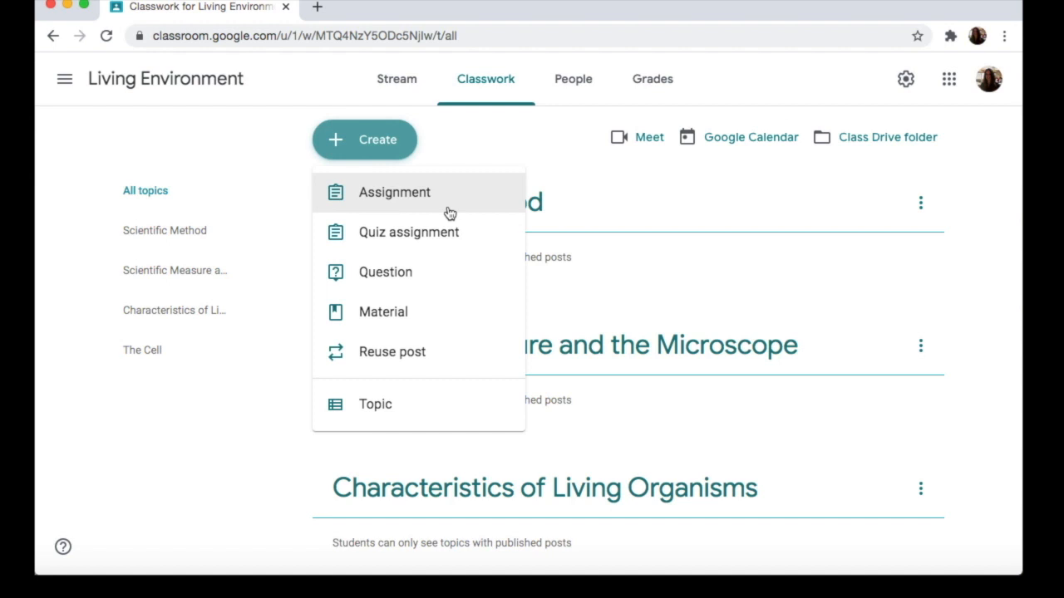
left_click(448, 213)
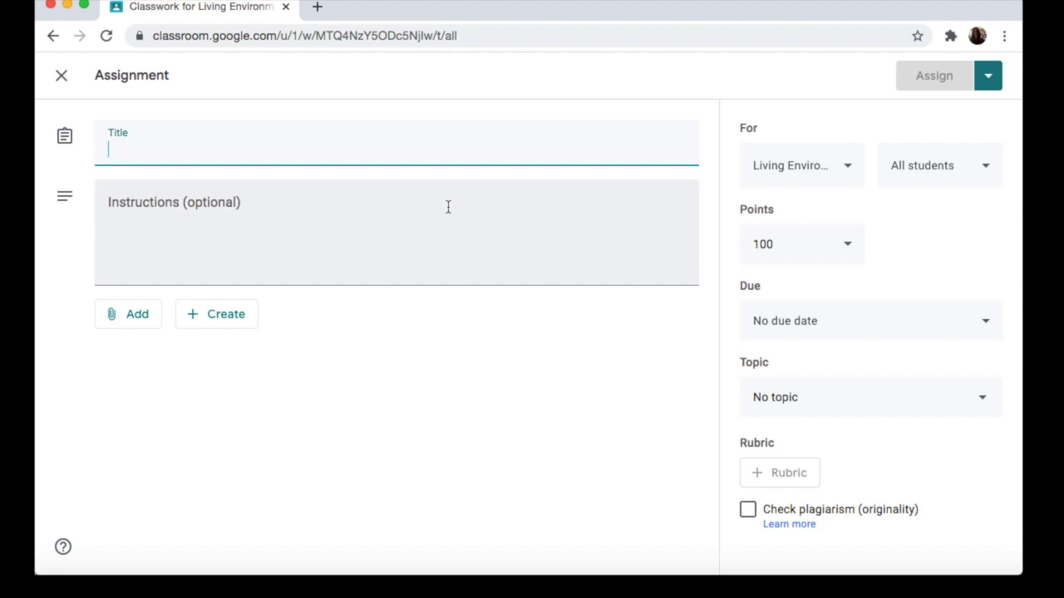
type("Scien")
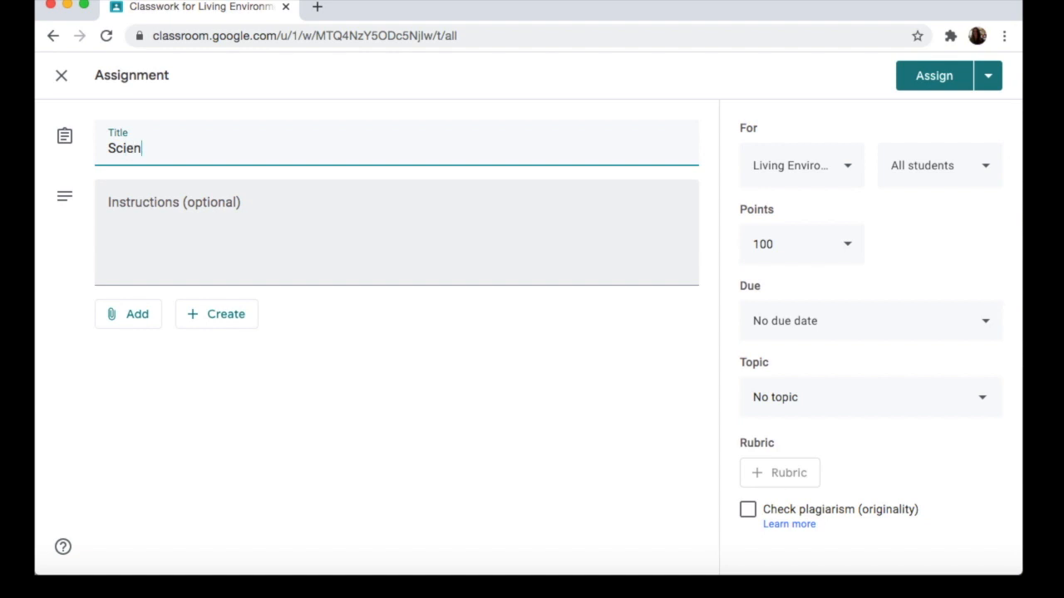
type("tific Method Activity")
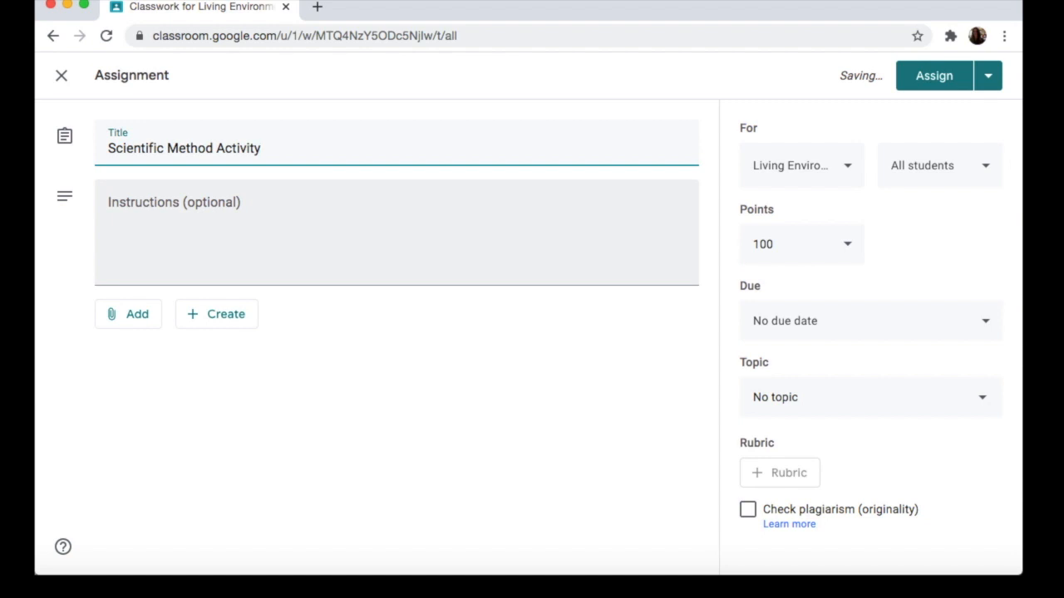
Step: Enter the assignment instructions "Complete this worksheet and turn in assignment on Google Classroom."
left_click(384, 234)
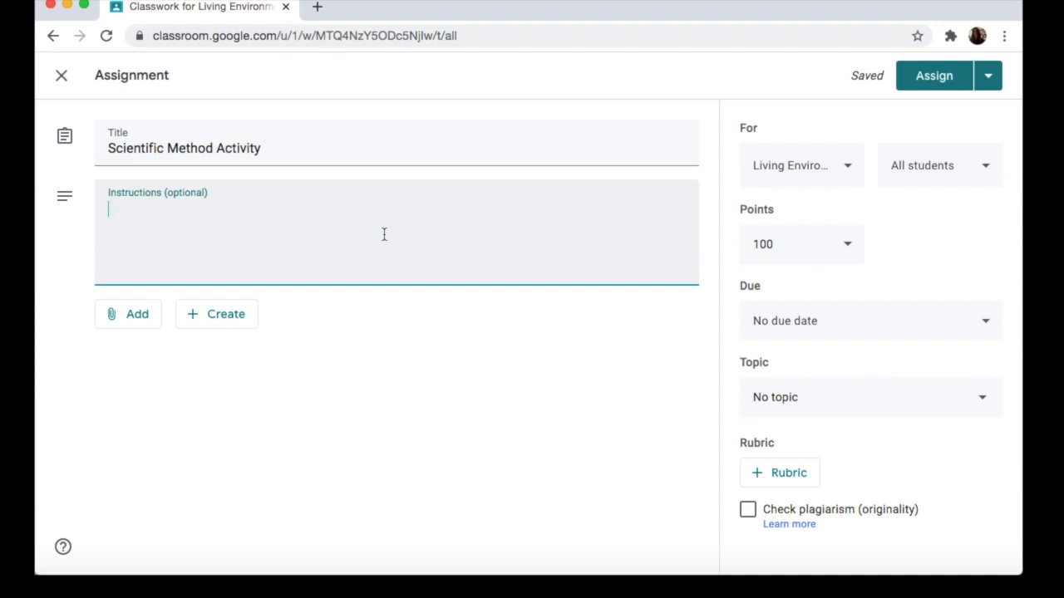
type("Complete this")
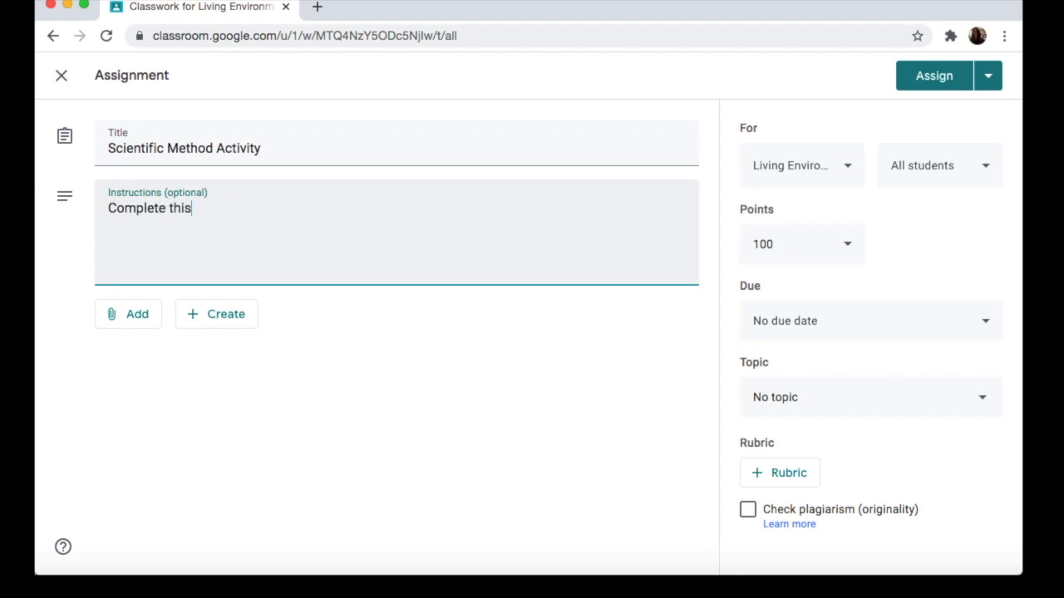
type(" worksheet and ")
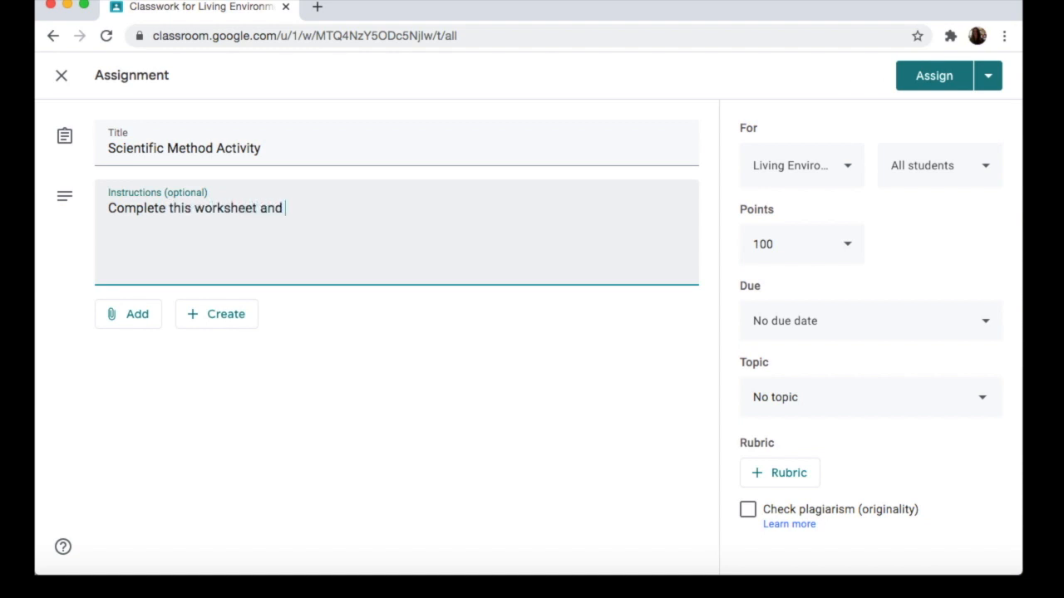
type("turn in assignment on ")
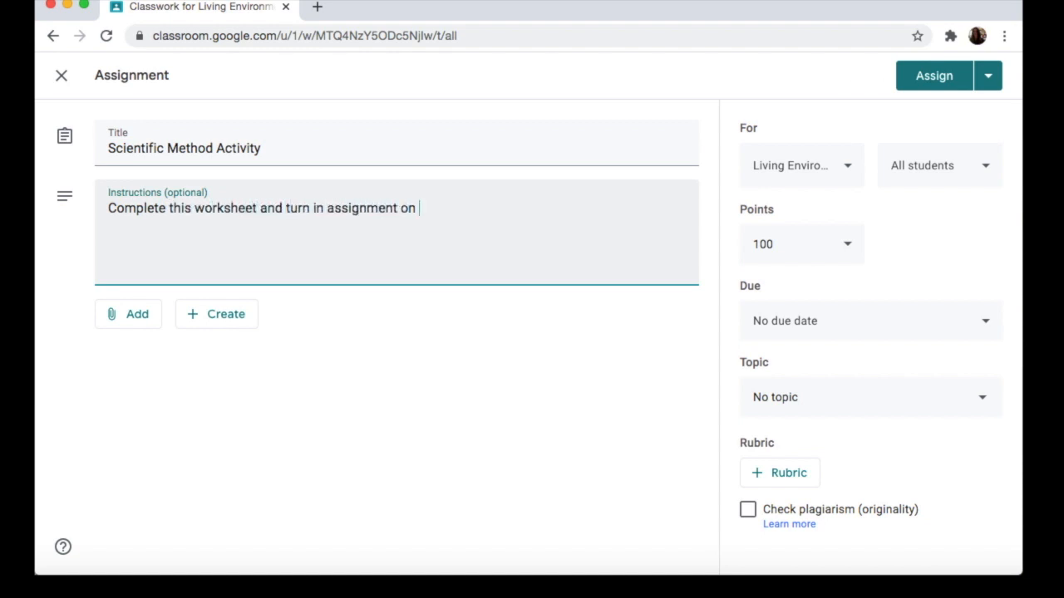
type("Google Classroom.")
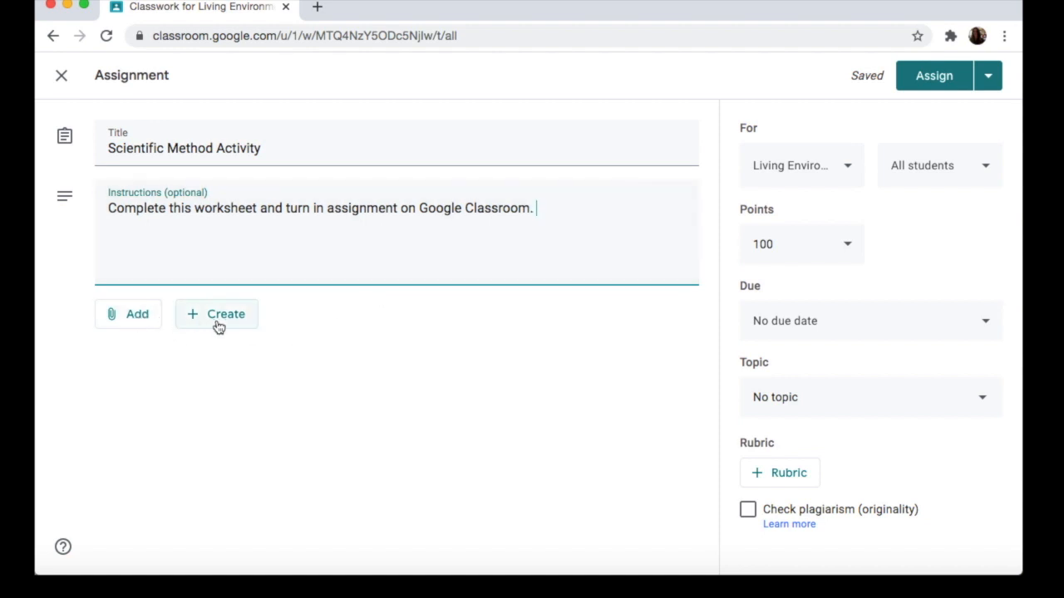
Step: Attach the YouTube video "Scientific Method for Kids" to the assignment using its copied URL
left_click(139, 319)
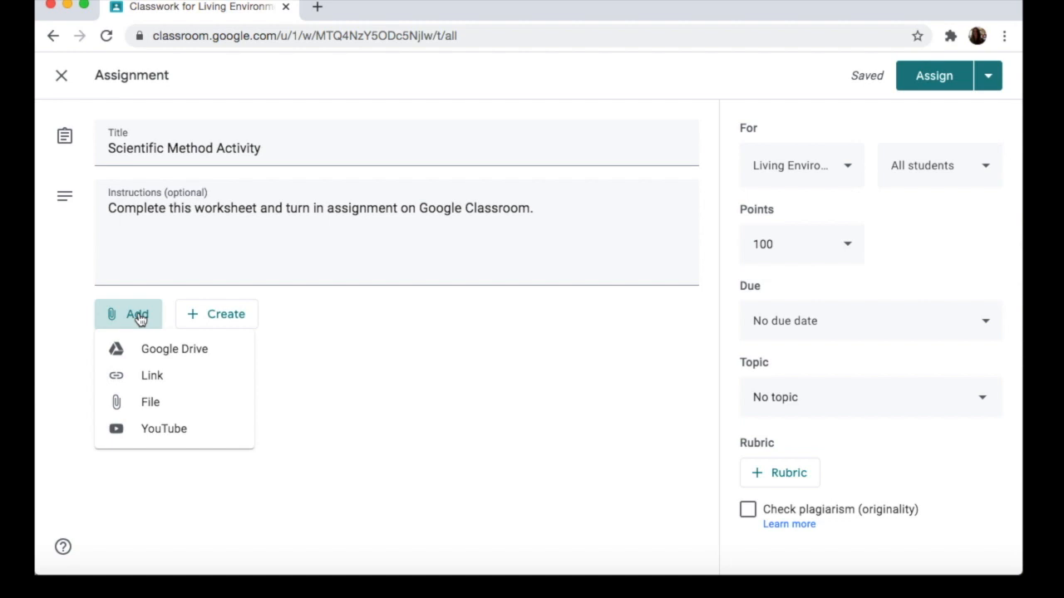
left_click(212, 433)
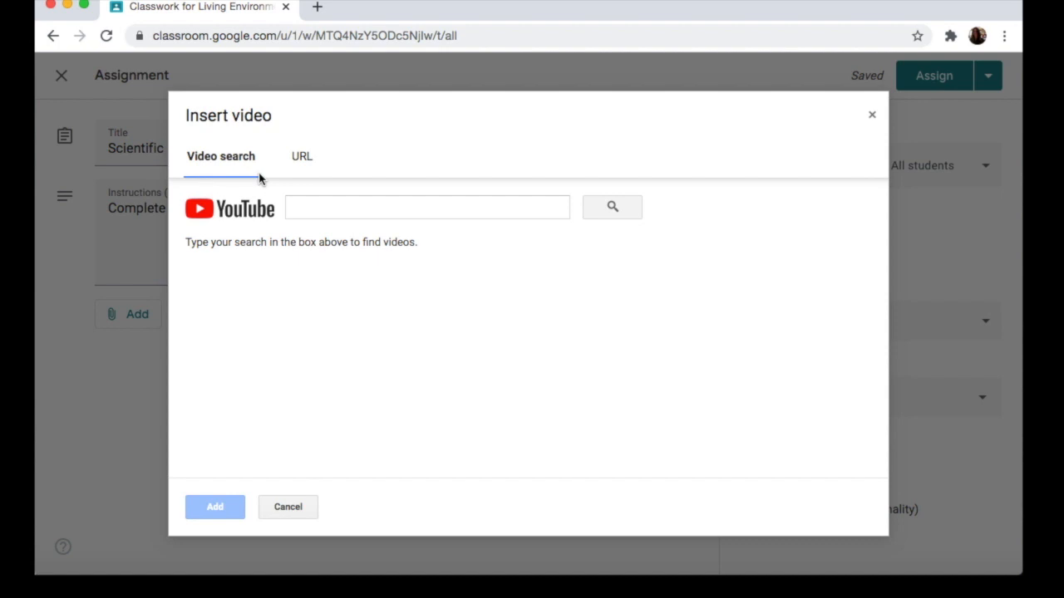
left_click(309, 170)
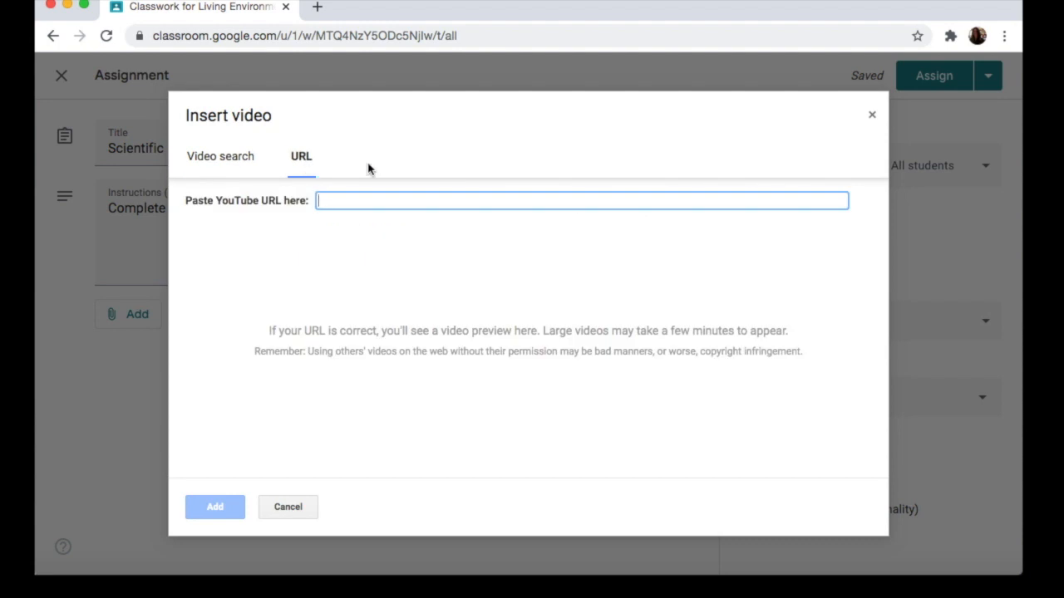
type("https://youtu.be/qQBZbinoOrl")
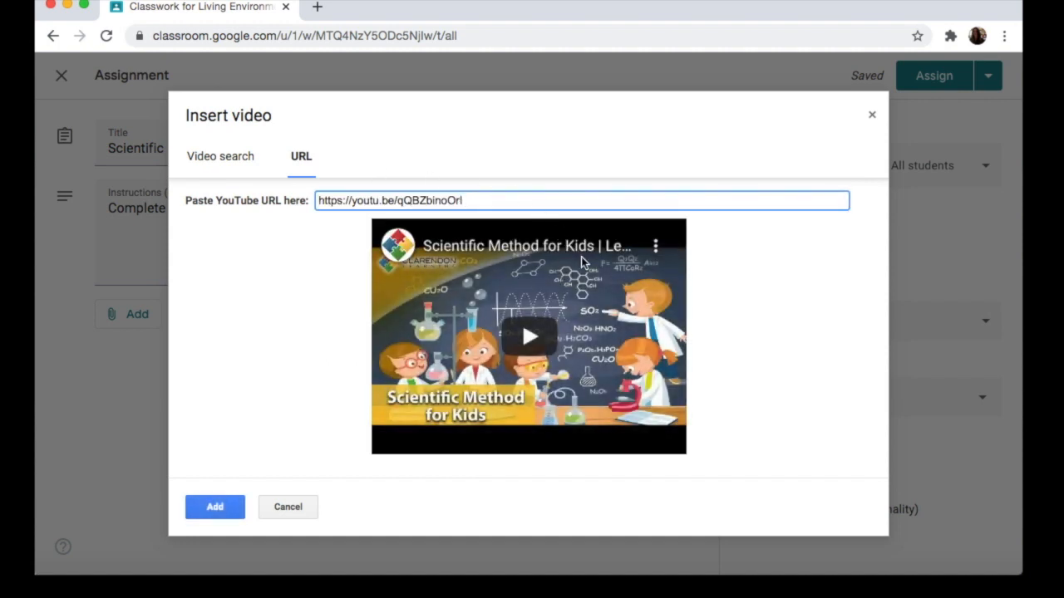
left_click(215, 507)
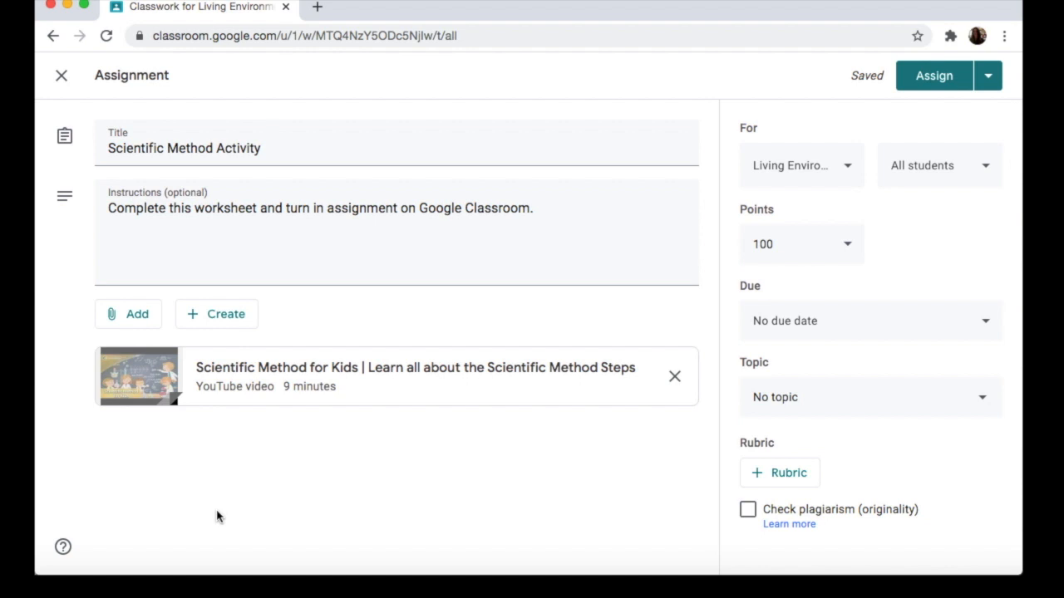
Step: Attach the "Scientific Method Activity" Google Docs file from Google Drive and set it to make a copy for each student
left_click(138, 324)
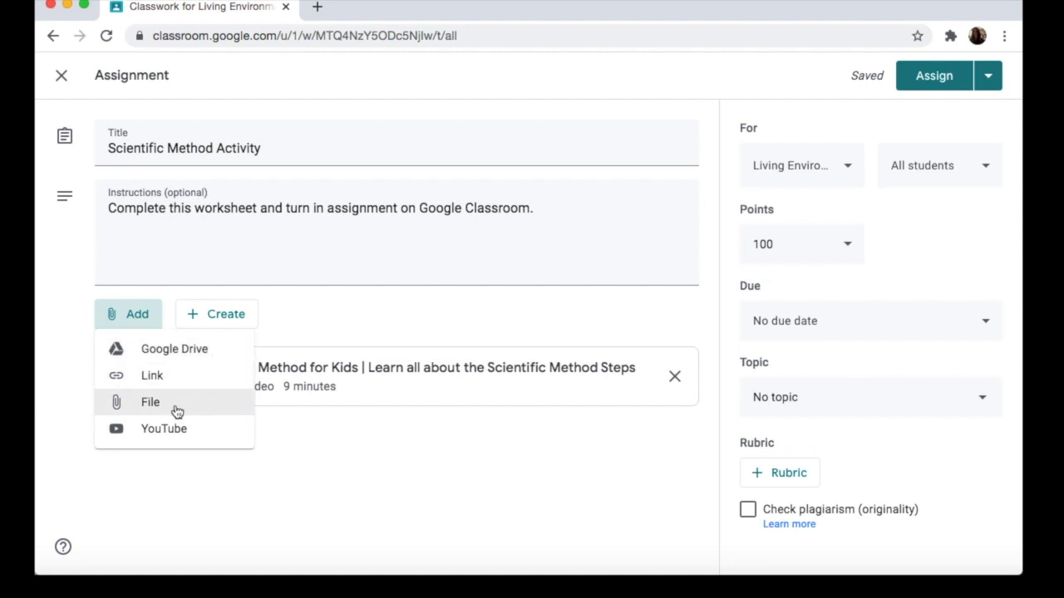
left_click(203, 355)
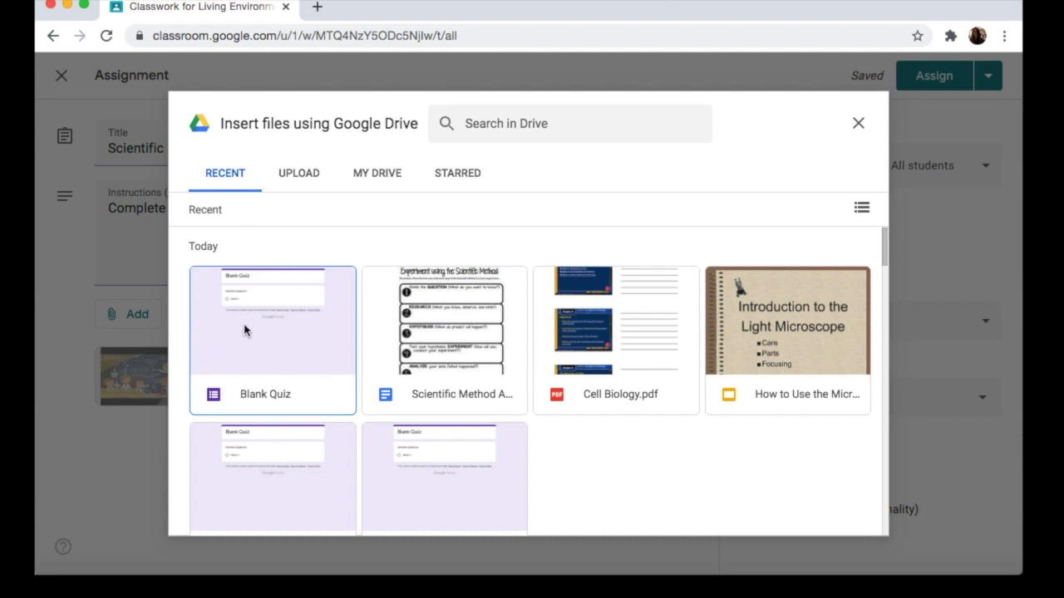
left_click(452, 353)
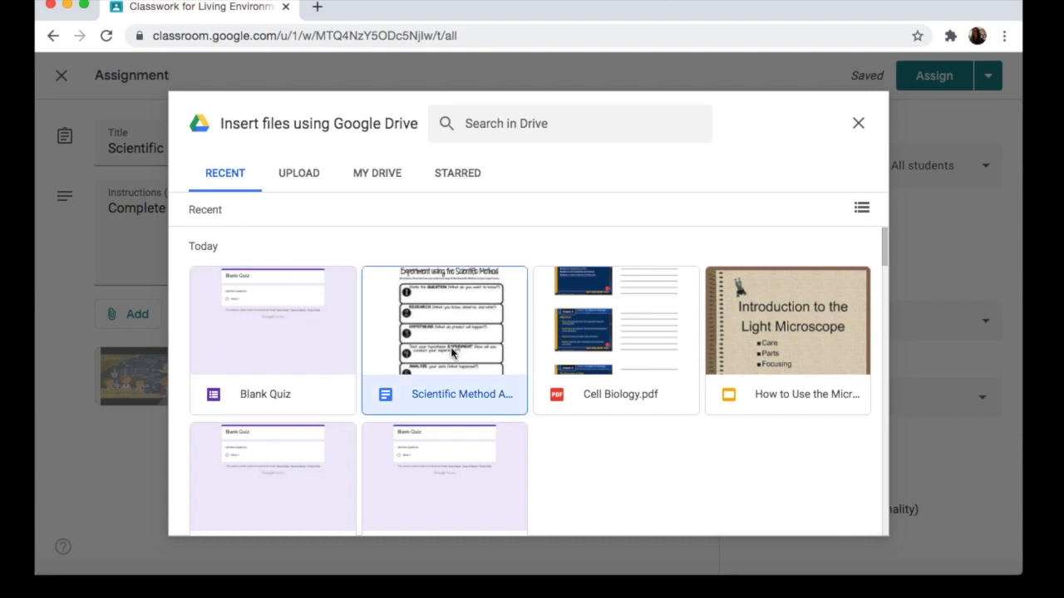
left_click(511, 124)
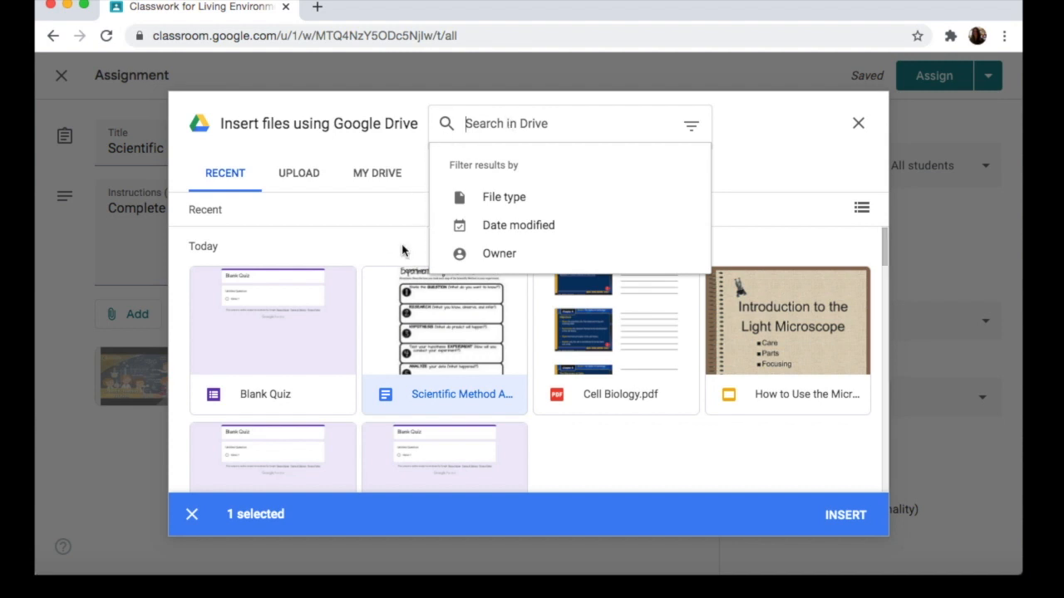
double_click(440, 343)
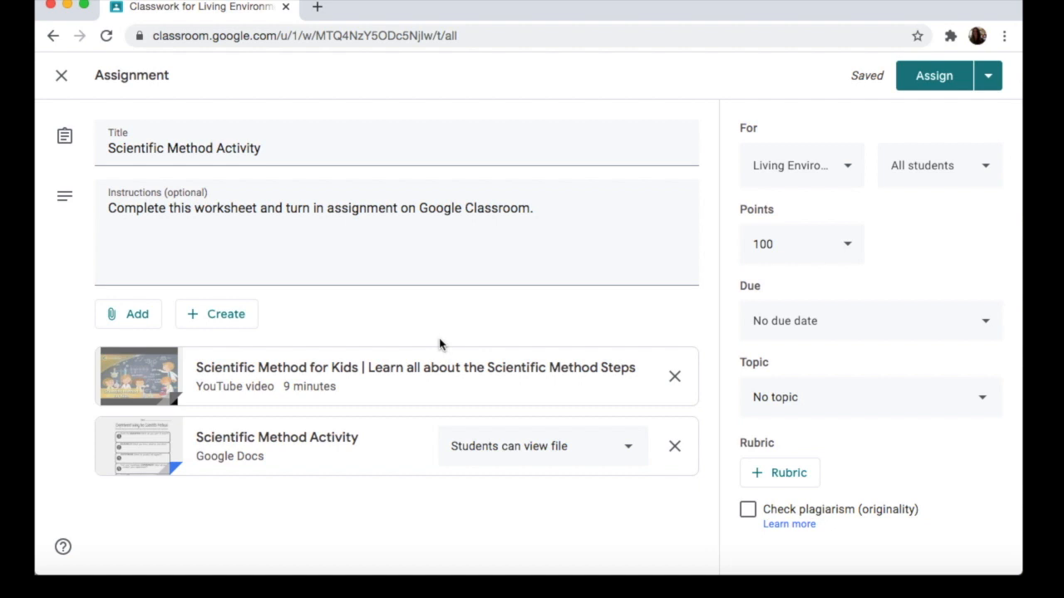
left_click(629, 460)
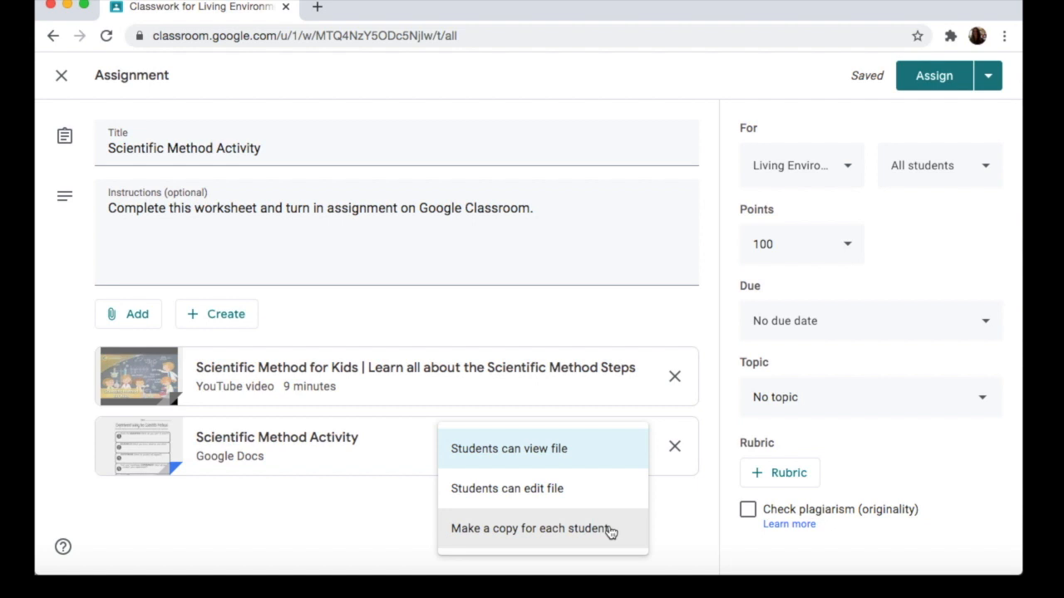
left_click(609, 529)
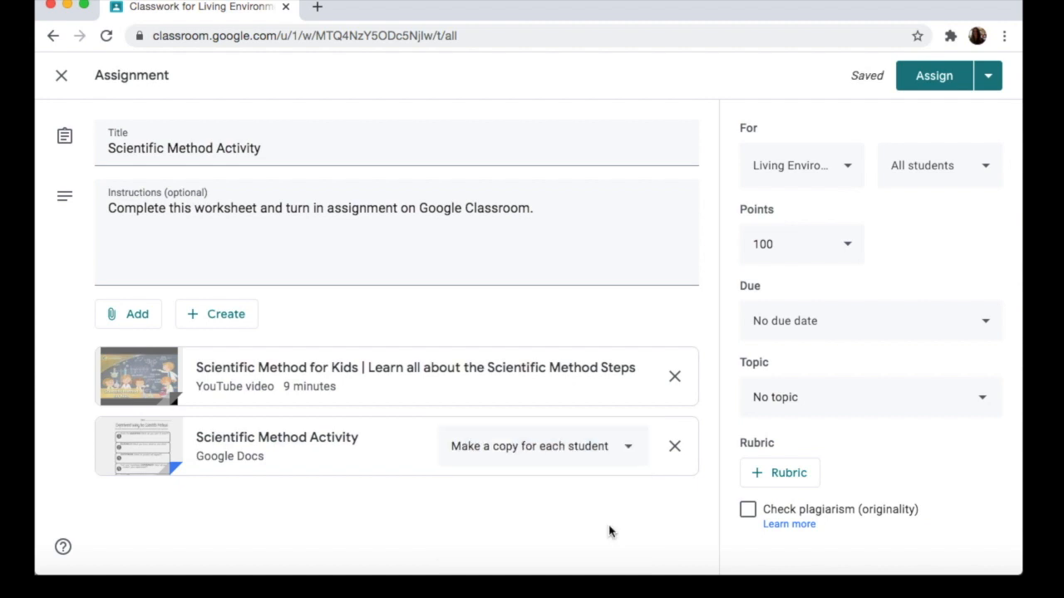
left_click(230, 323)
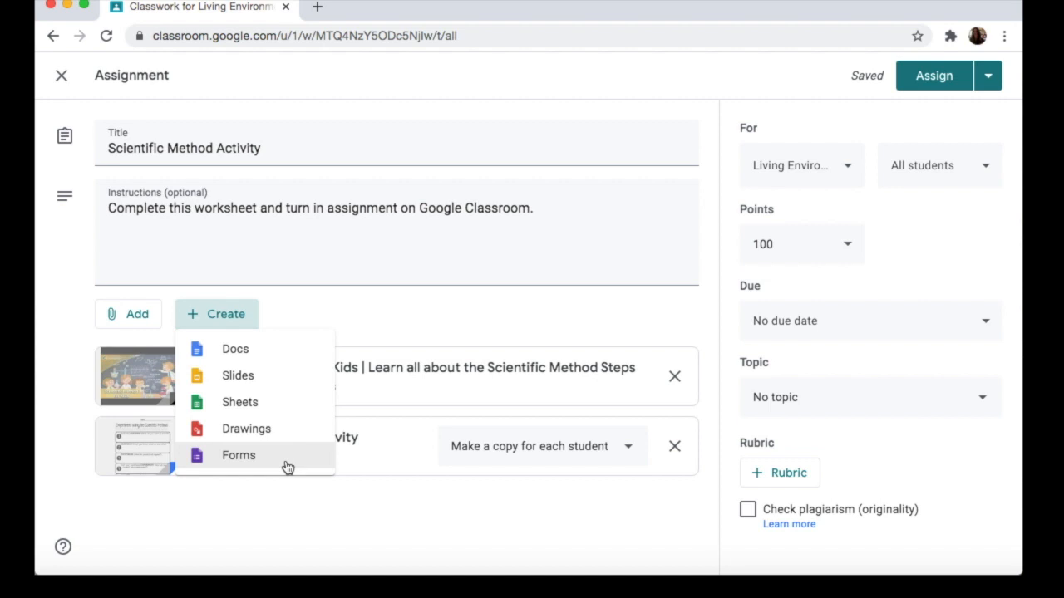
left_click(377, 500)
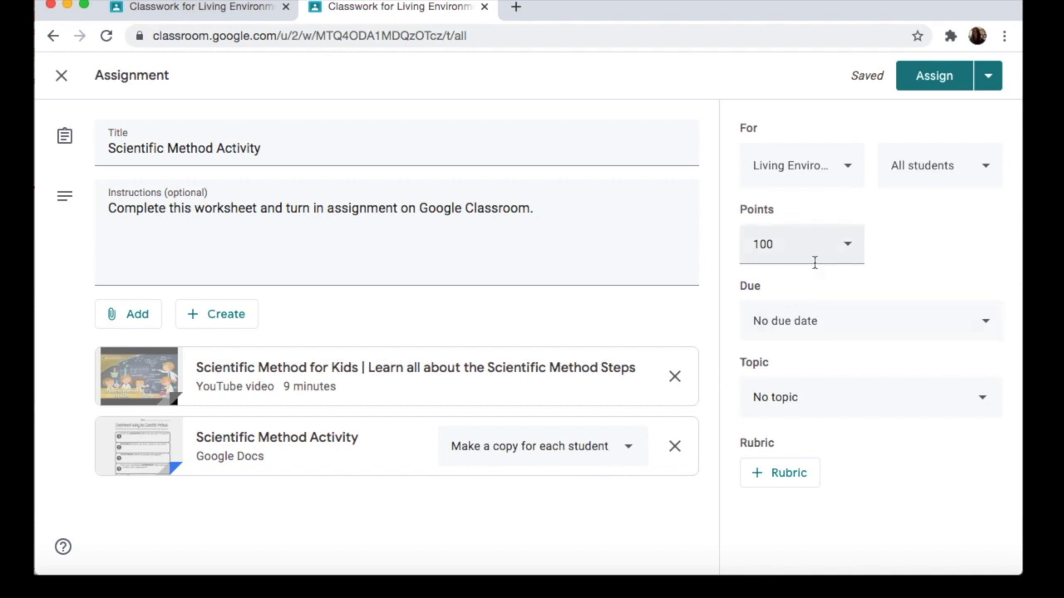
Step: Try assigning the activity to the Earth Science class as well, and check the student selection
left_click(851, 175)
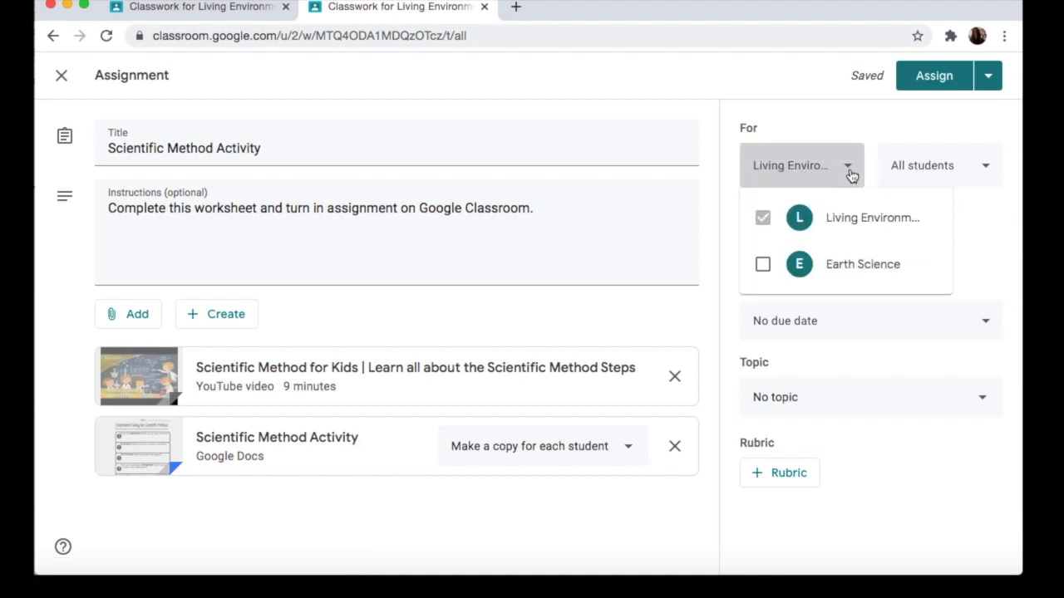
left_click(762, 266)
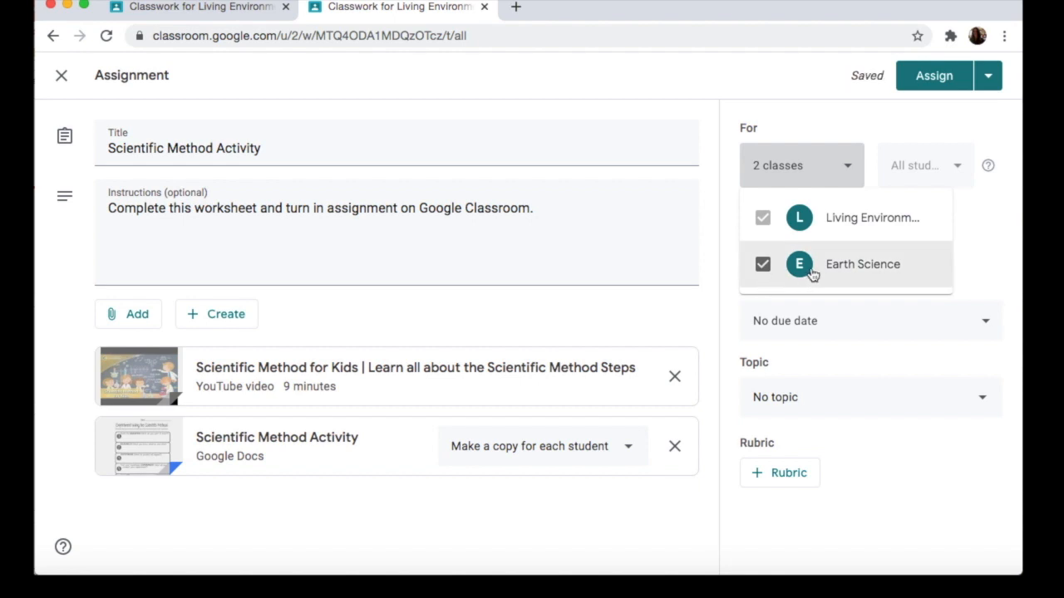
left_click(762, 266)
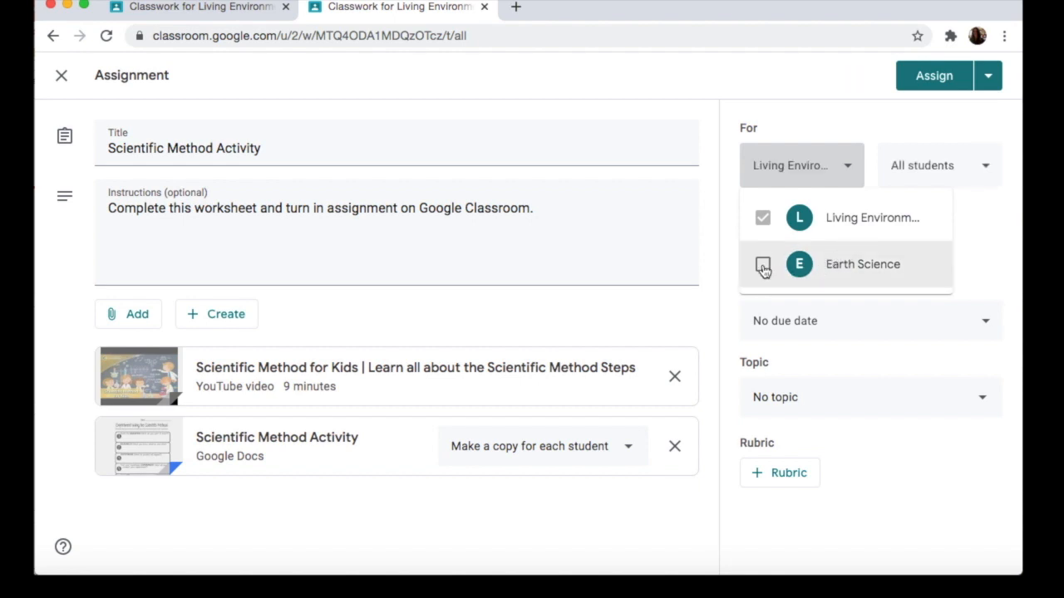
left_click(848, 171)
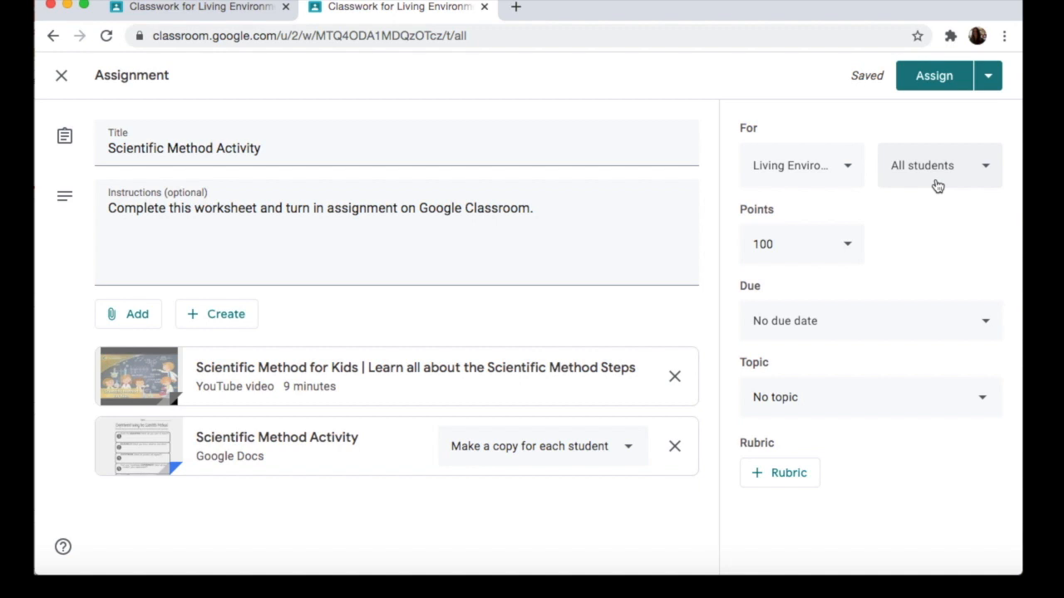
left_click(987, 171)
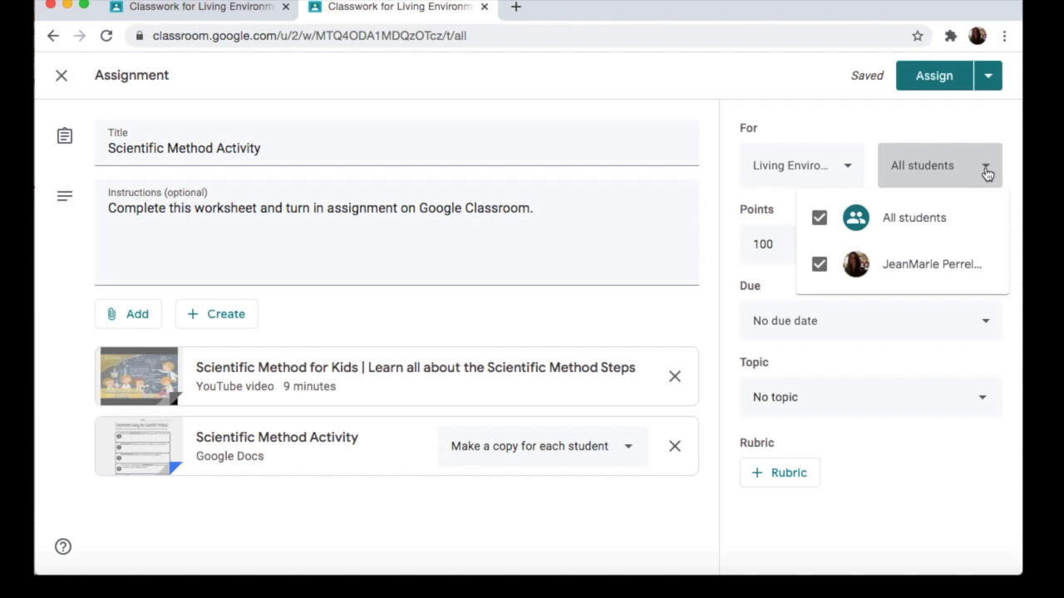
left_click(987, 171)
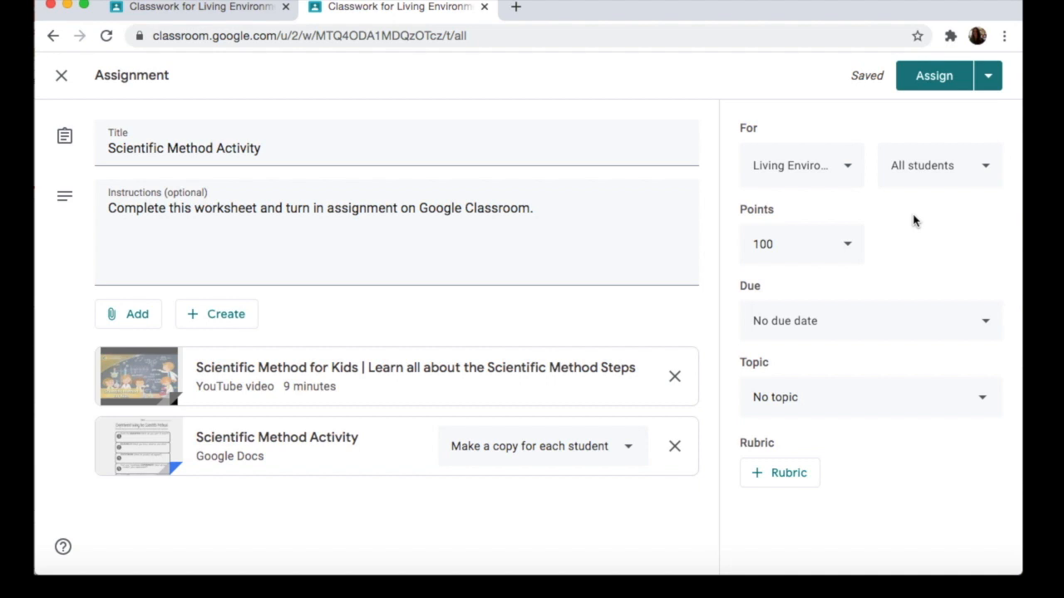
Step: Set the assignment's points to 5
left_click(788, 246)
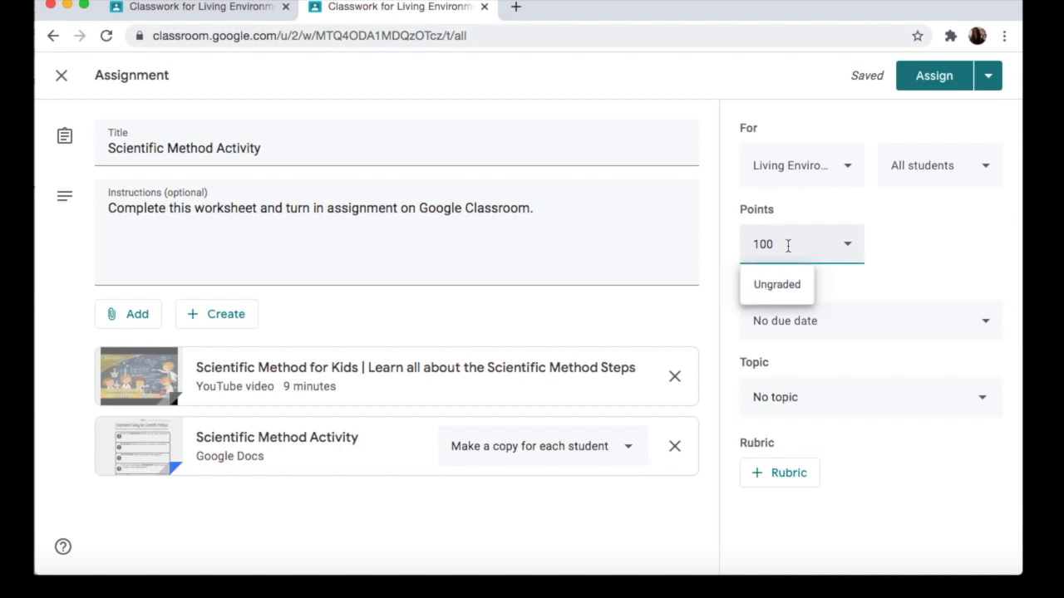
key("BackSpace")
key("BackSpace")
key("BackSpace")
type("5")
left_click(874, 254)
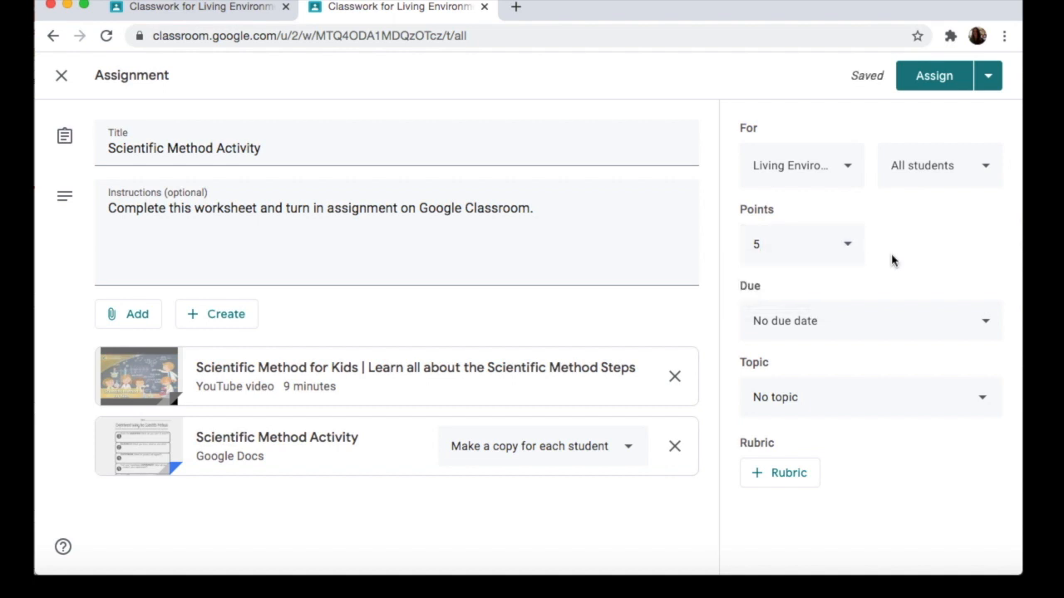
Step: Switch the assignment to Ungraded, and restore its point value to 5
left_click(849, 248)
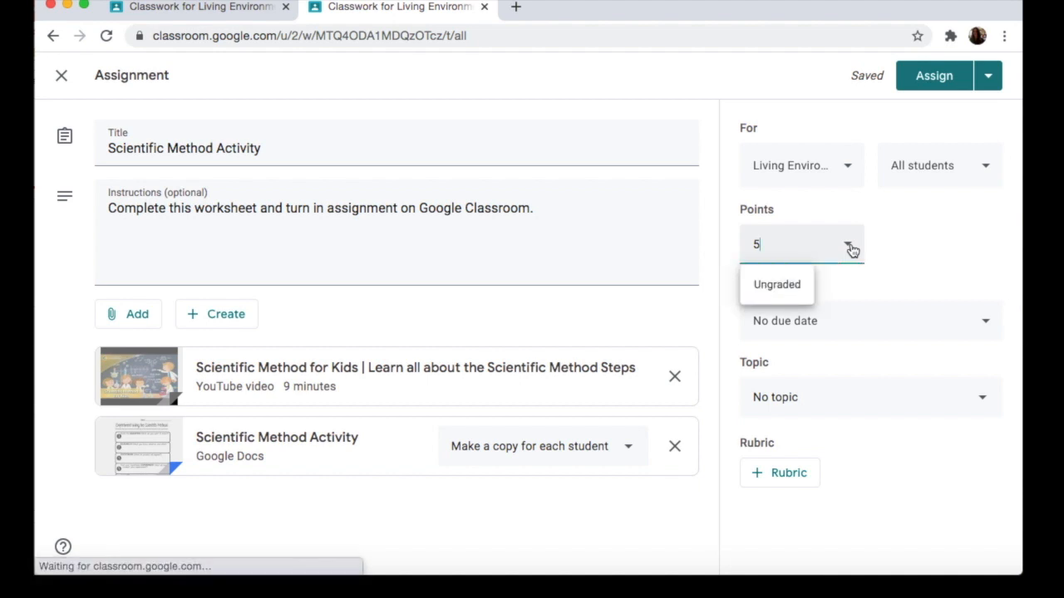
left_click(784, 288)
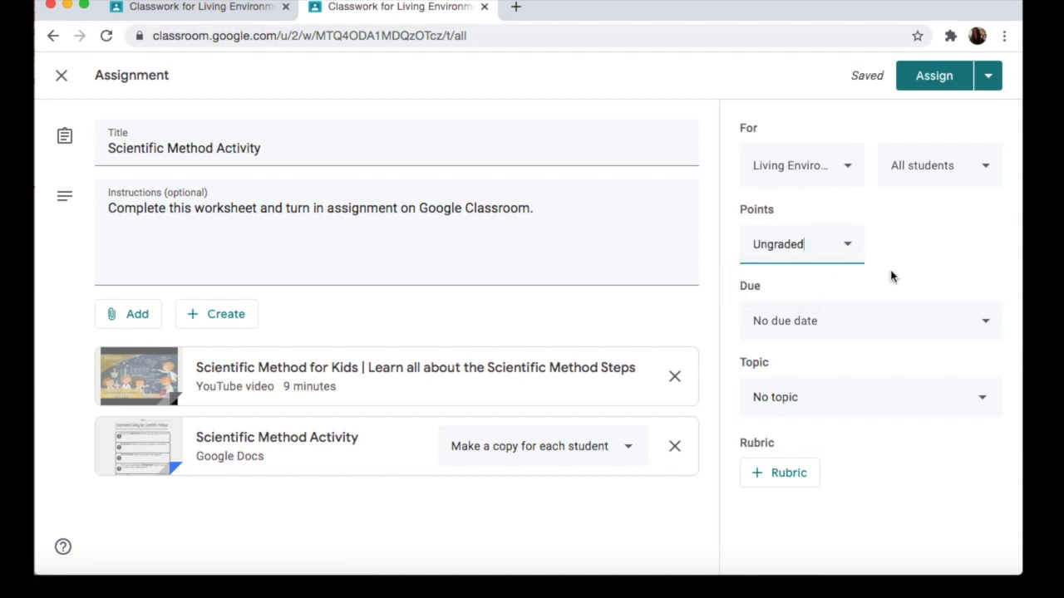
key("BackSpace")
key("BackSpace")
key("BackSpace")
key("BackSpace")
key("BackSpace")
key("BackSpace")
key("BackSpace")
key("BackSpace")
type("5")
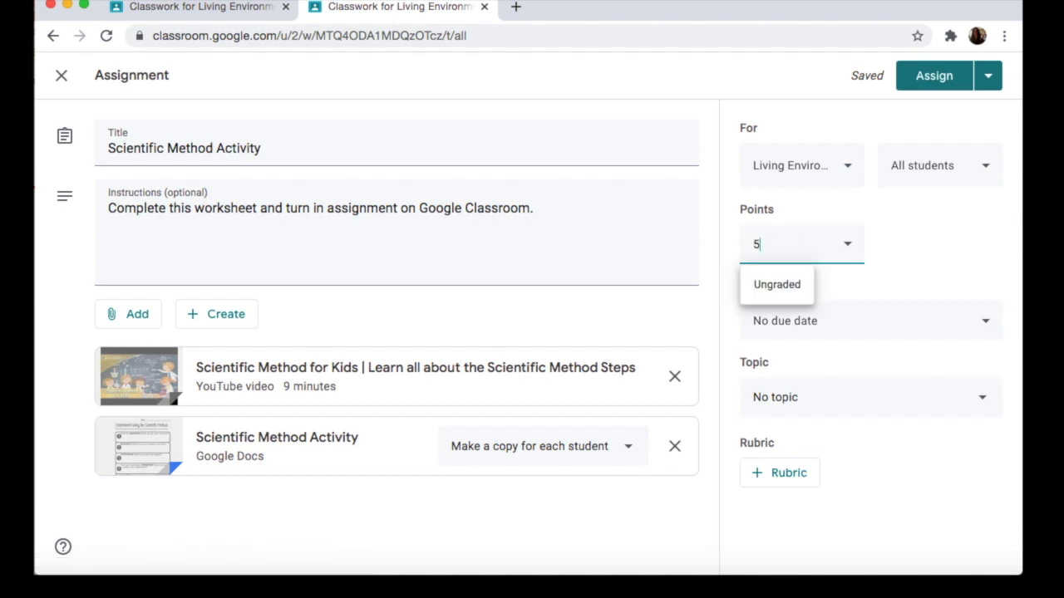
left_click(905, 274)
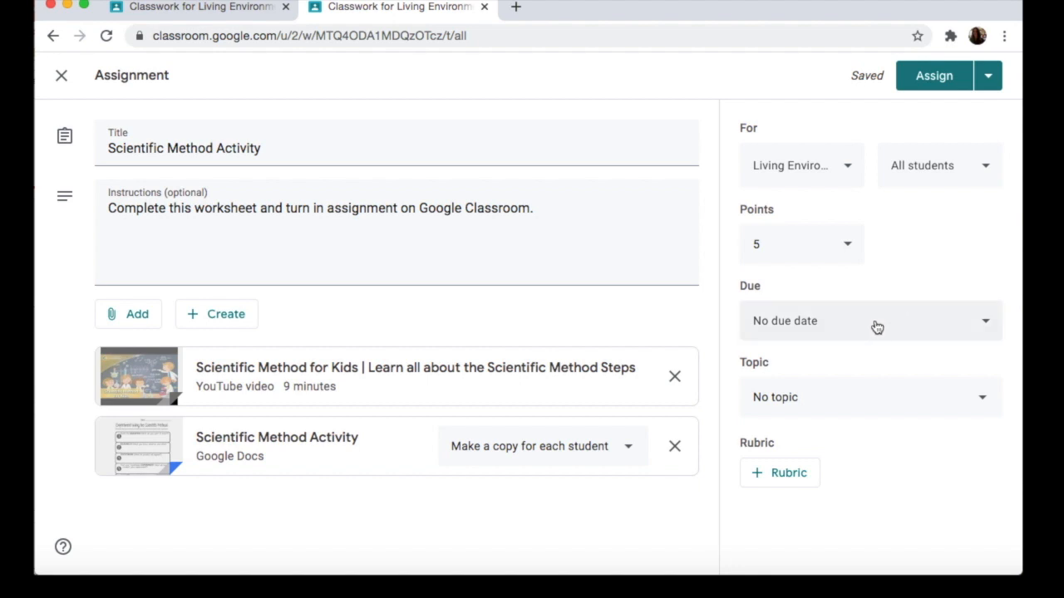
Step: Set the due date to Aug 28, 2020 without a due time, and assign the topic "Scientific Method"
left_click(988, 328)
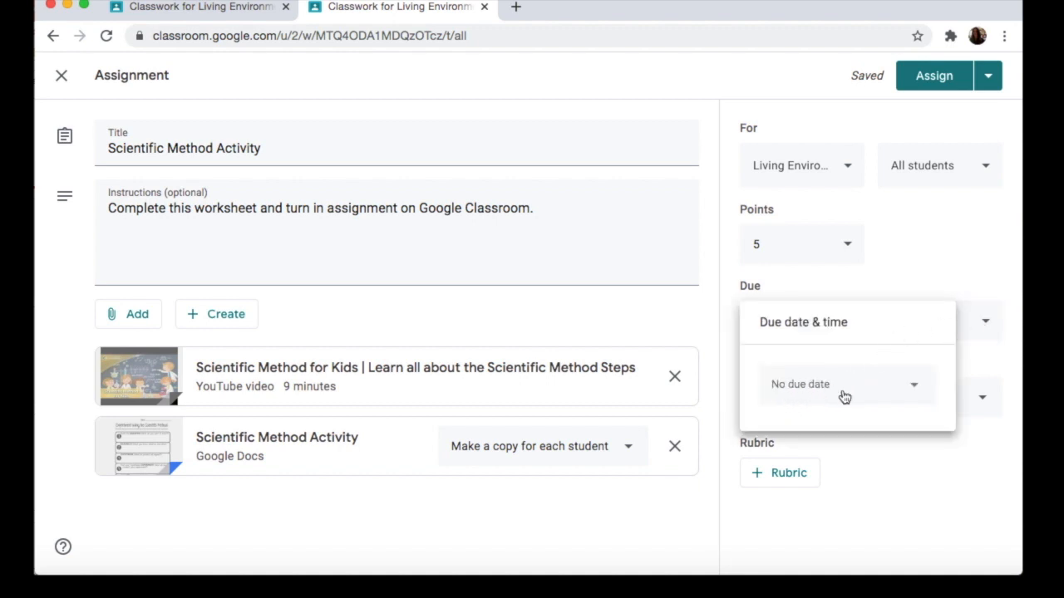
left_click(914, 389)
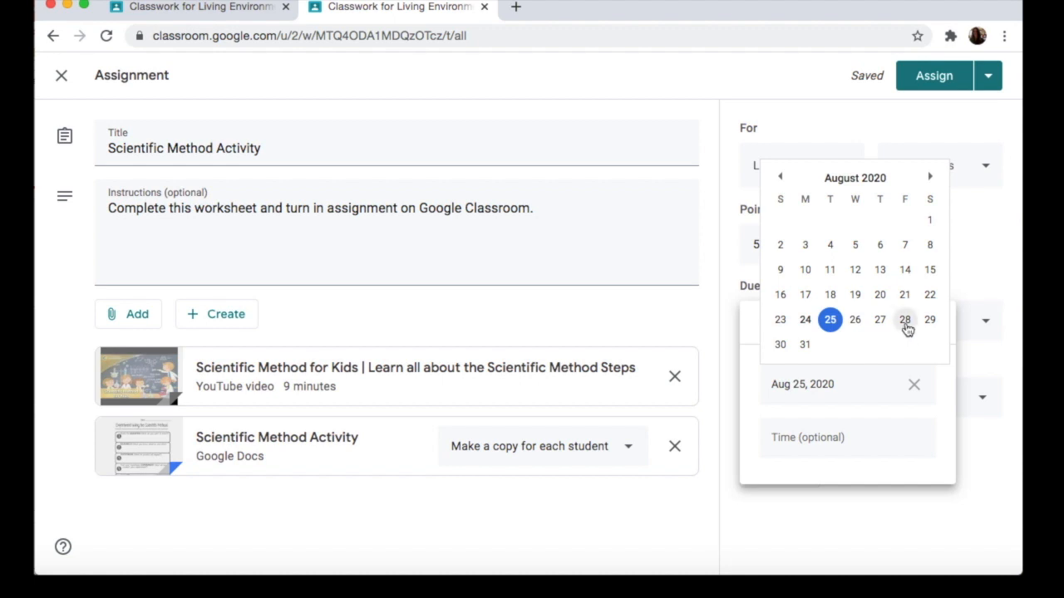
left_click(905, 321)
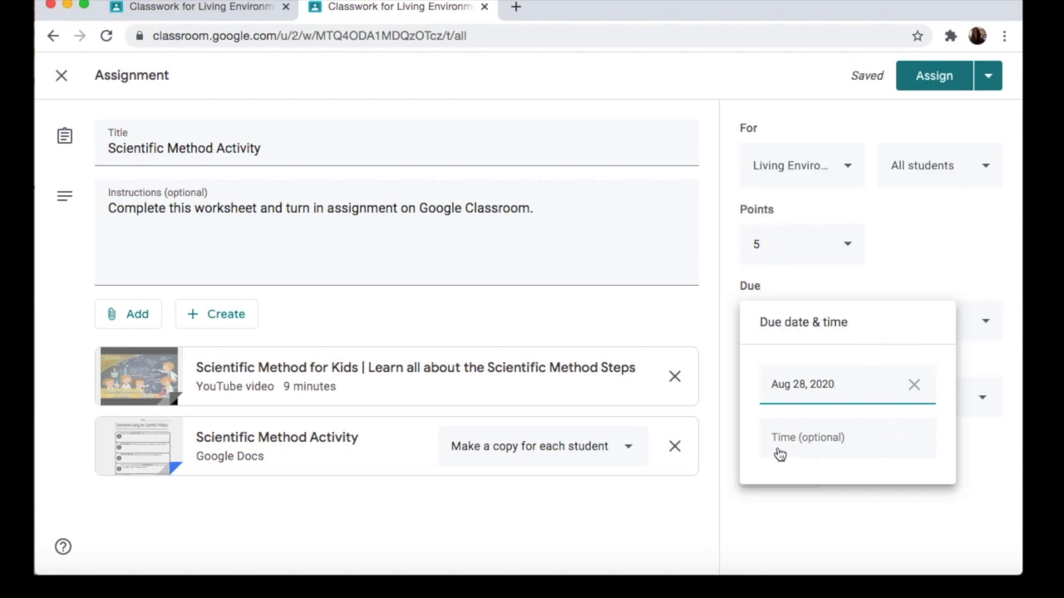
left_click(873, 447)
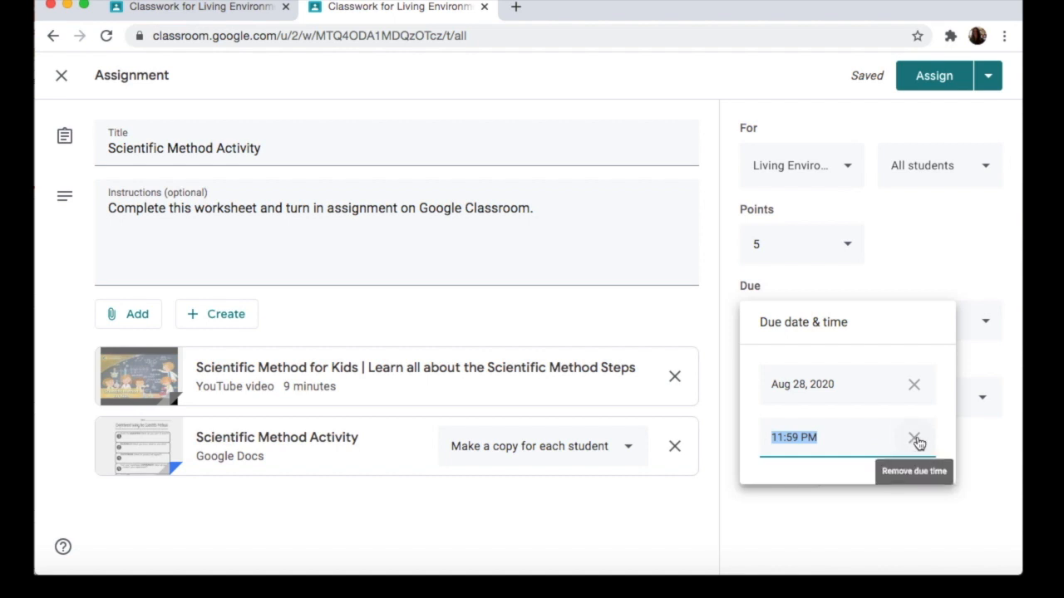
left_click(914, 438)
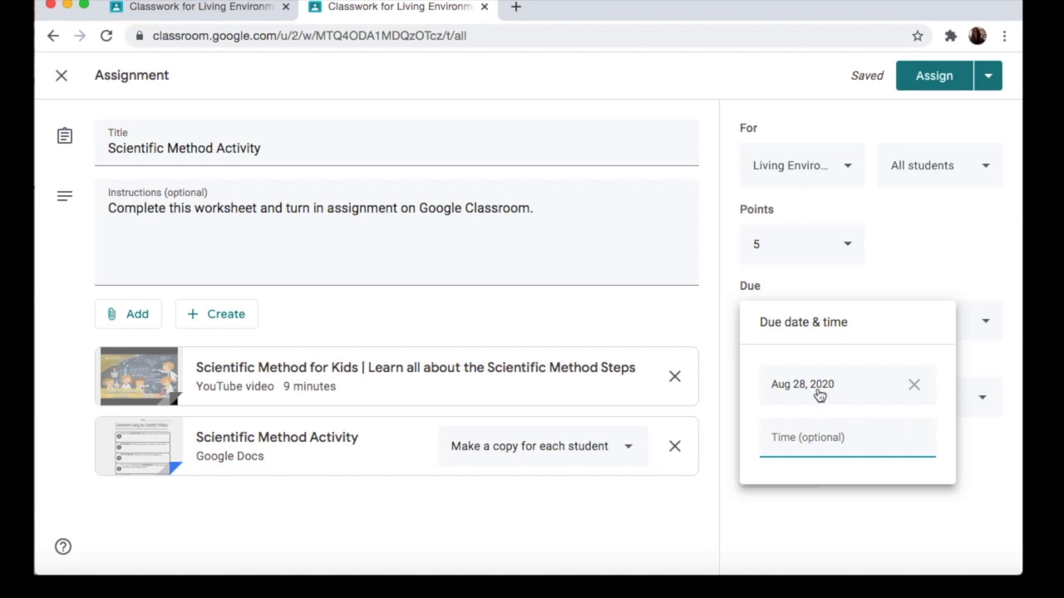
left_click(1000, 371)
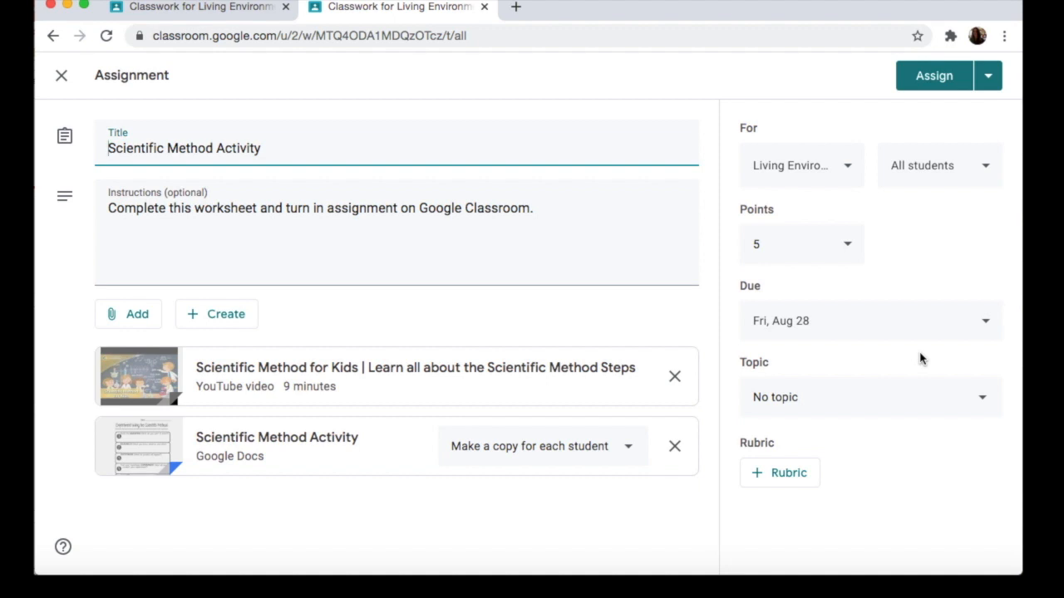
left_click(985, 401)
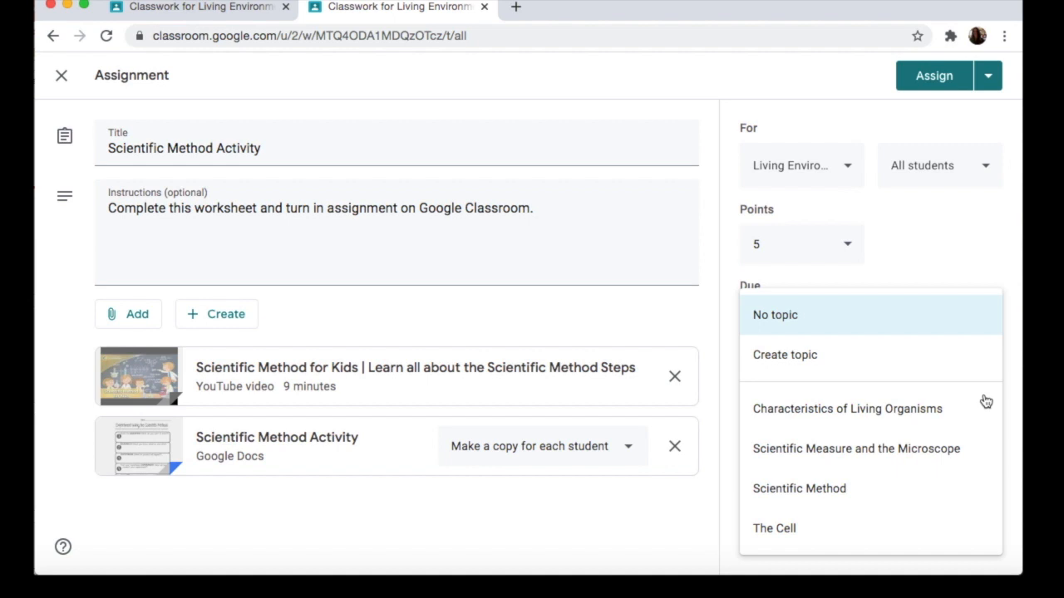
left_click(831, 495)
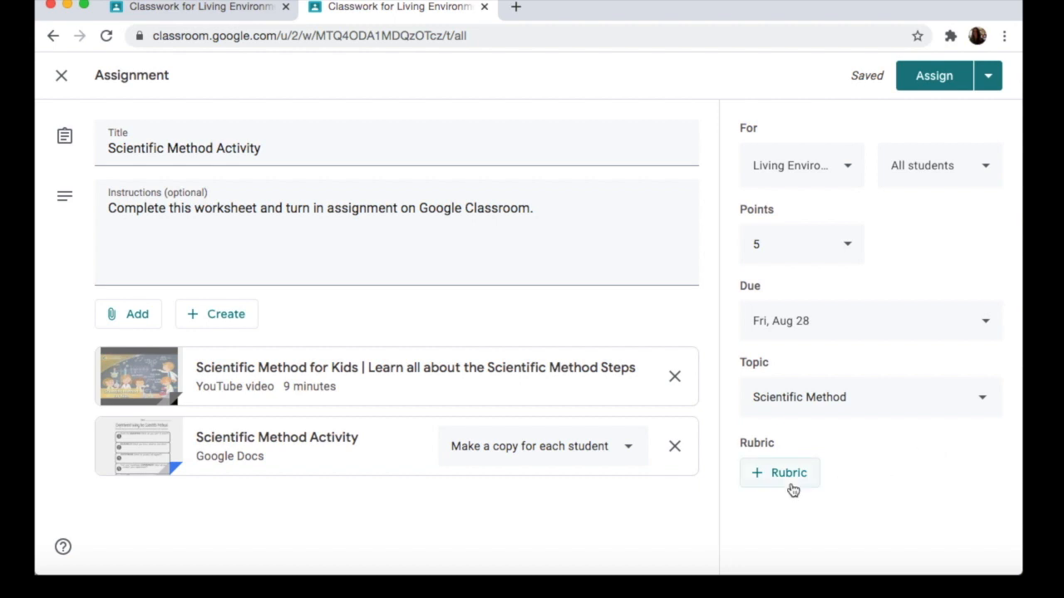
Step: Create a new rubric for the assignment and title its first criterion "Completion of Task"
left_click(759, 482)
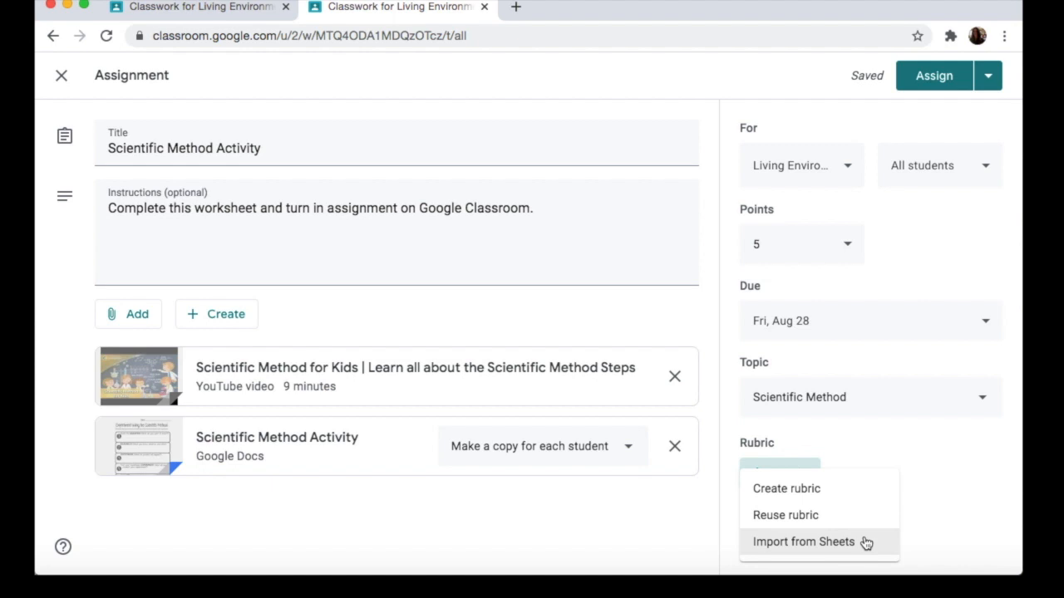
left_click(851, 496)
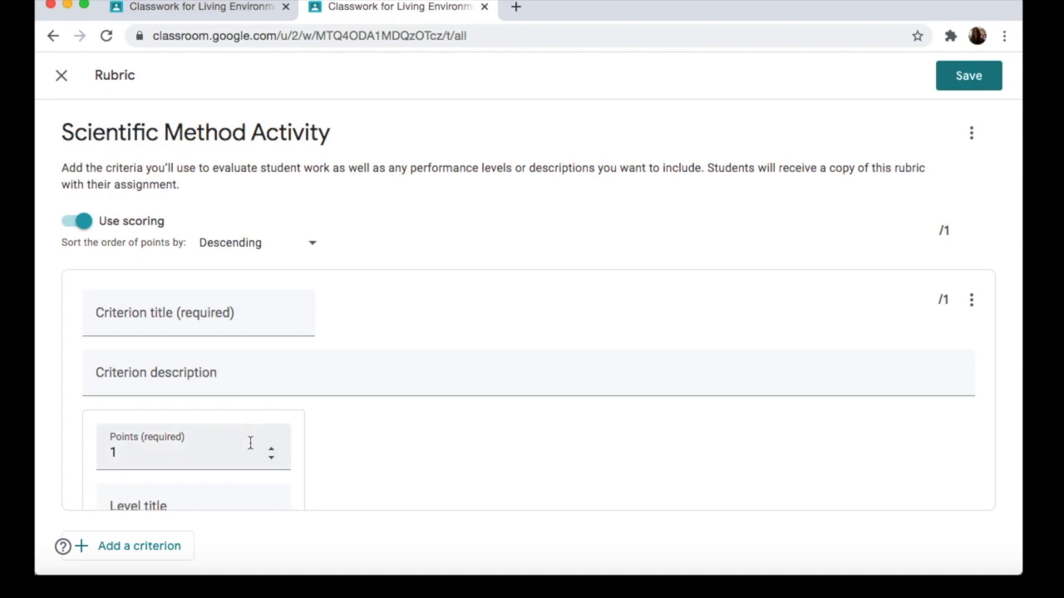
scroll(250, 443, "down", 2)
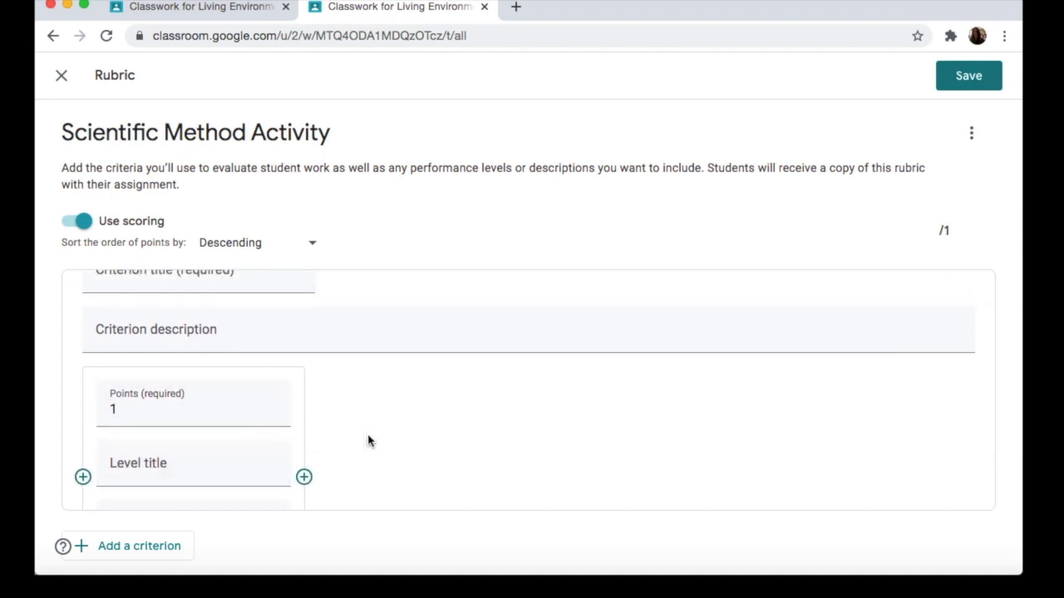
scroll(431, 452, "down", 1)
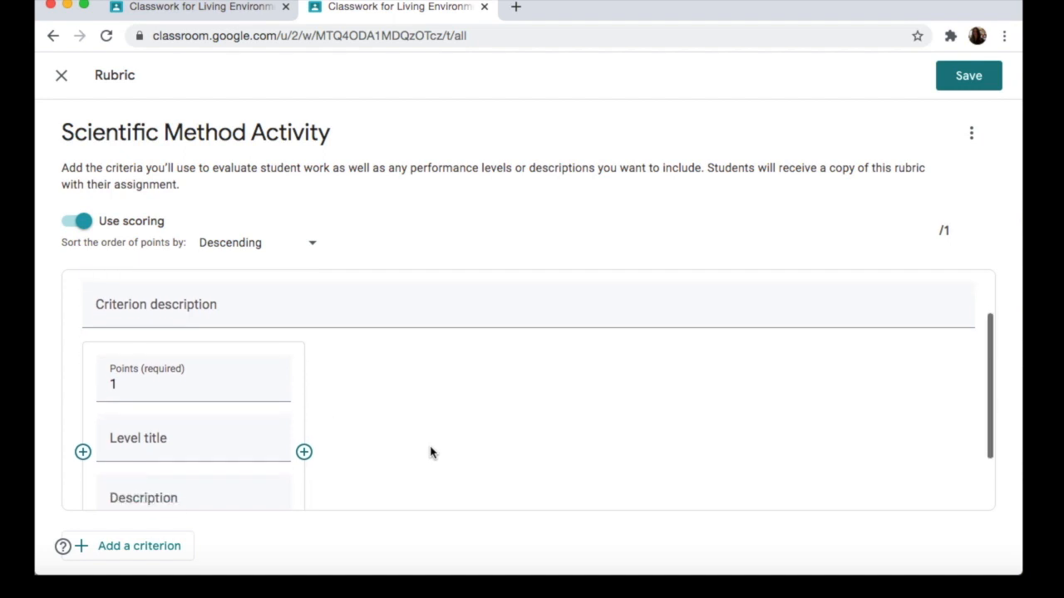
scroll(430, 452, "up", 2)
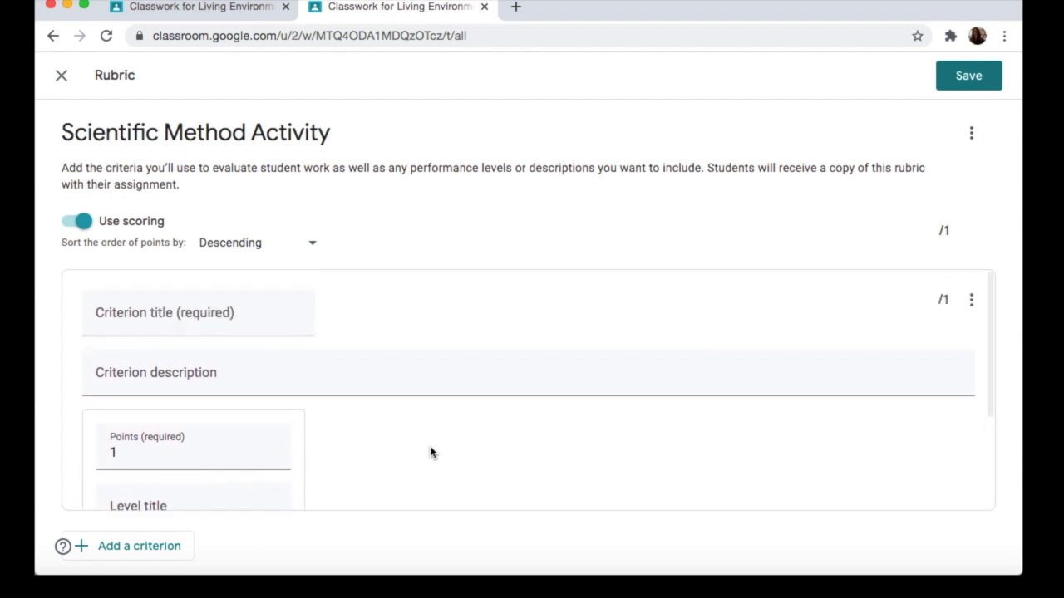
left_click(196, 323)
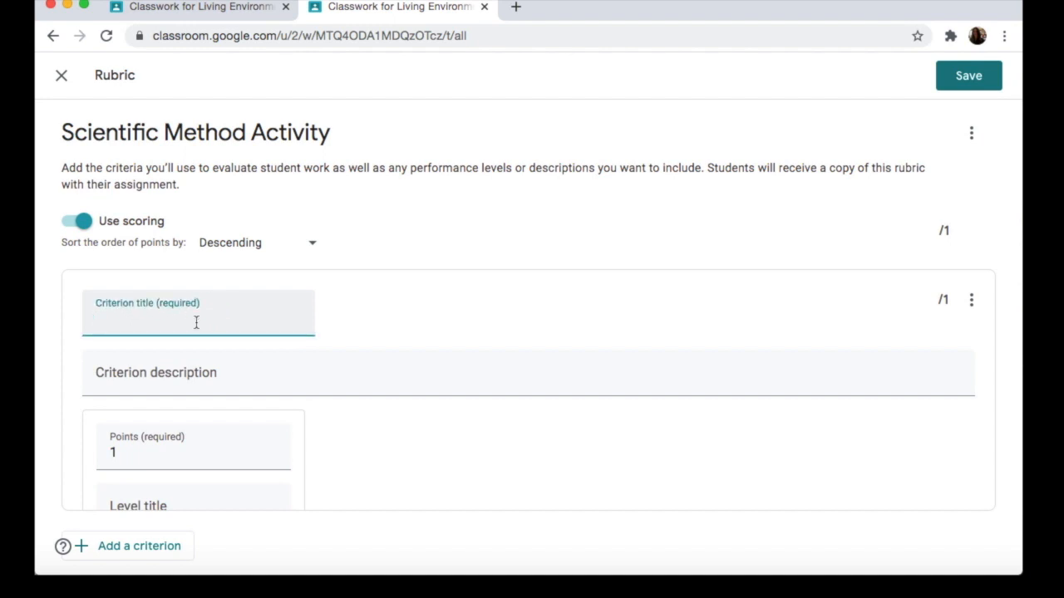
type("Completion of Task")
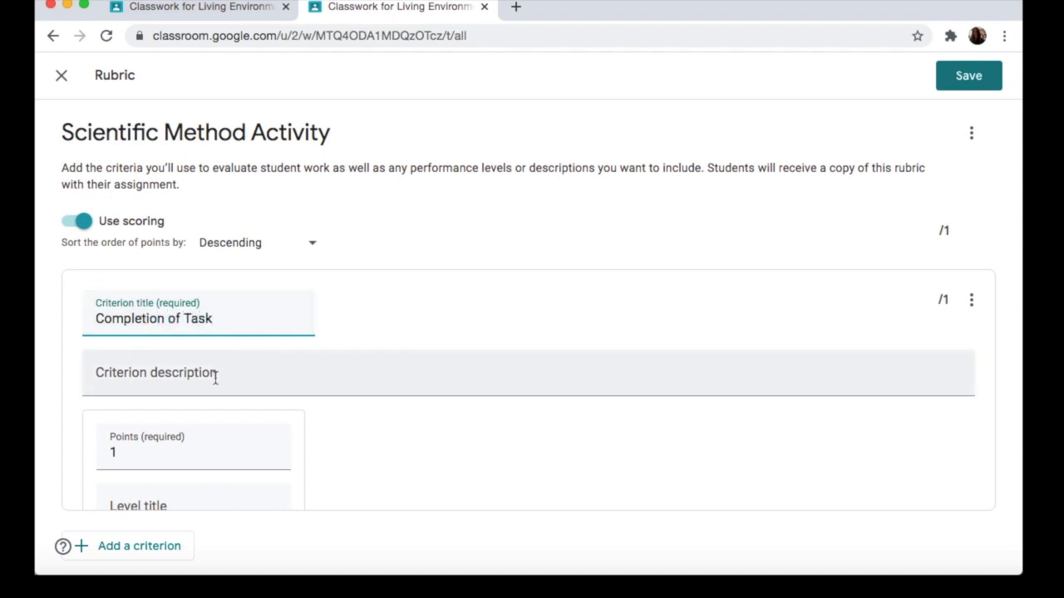
Step: Set the criterion's first level to 5 points, with level title "5" and description "Superior completion of task."
scroll(214, 376, "down", 2)
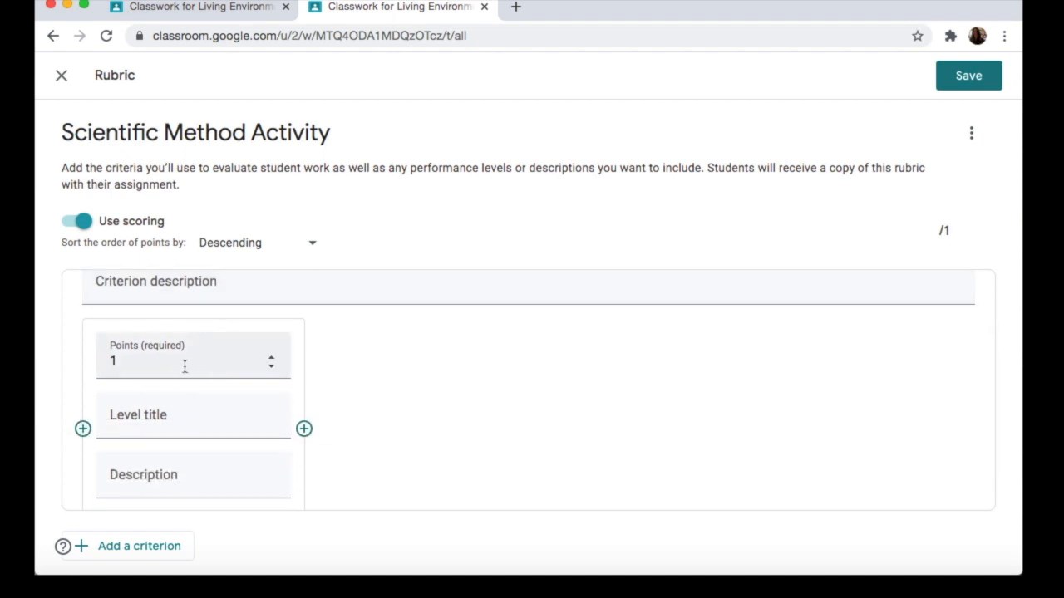
left_click(185, 366)
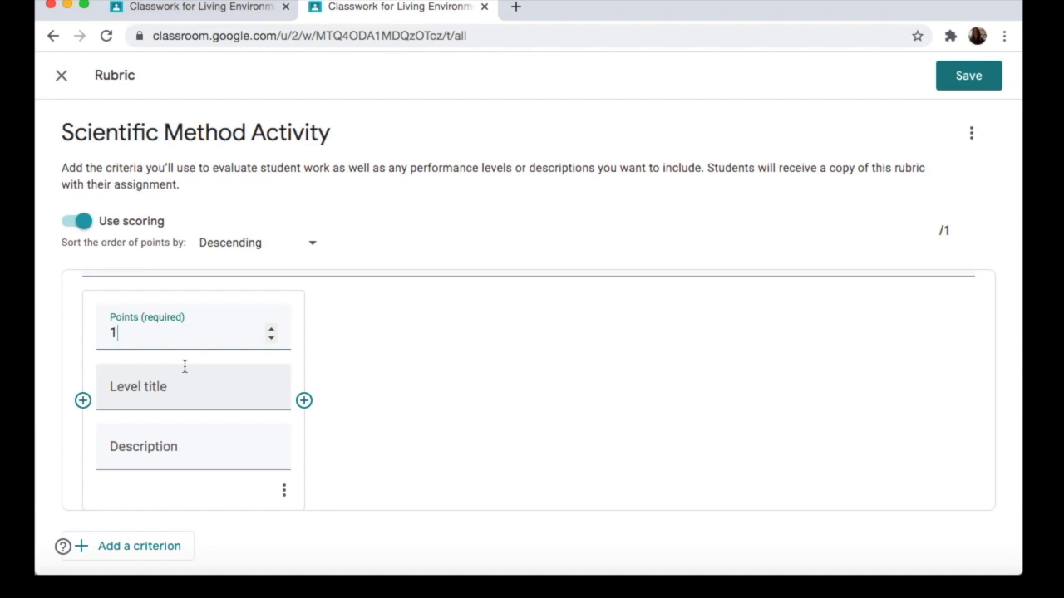
key("BackSpace")
type("5")
key("Tab")
type("5")
key("Tab")
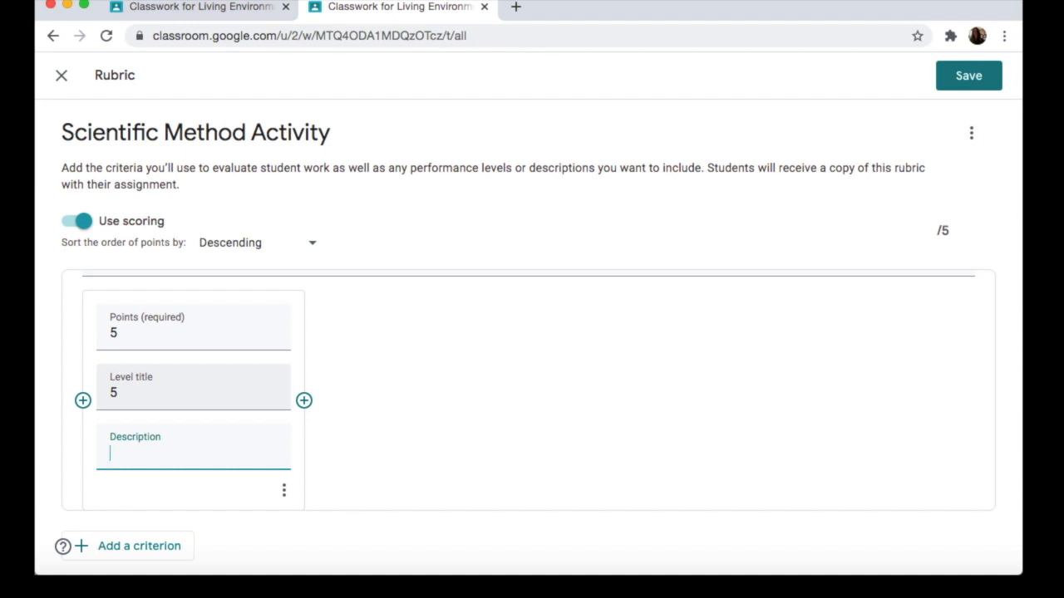
type("Superior comple")
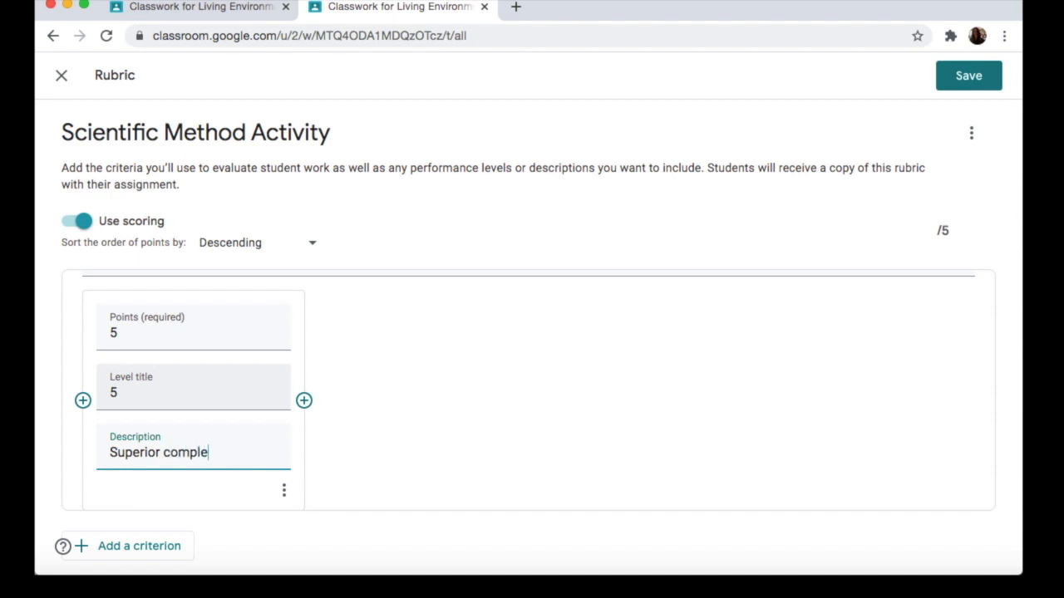
type("tion of task")
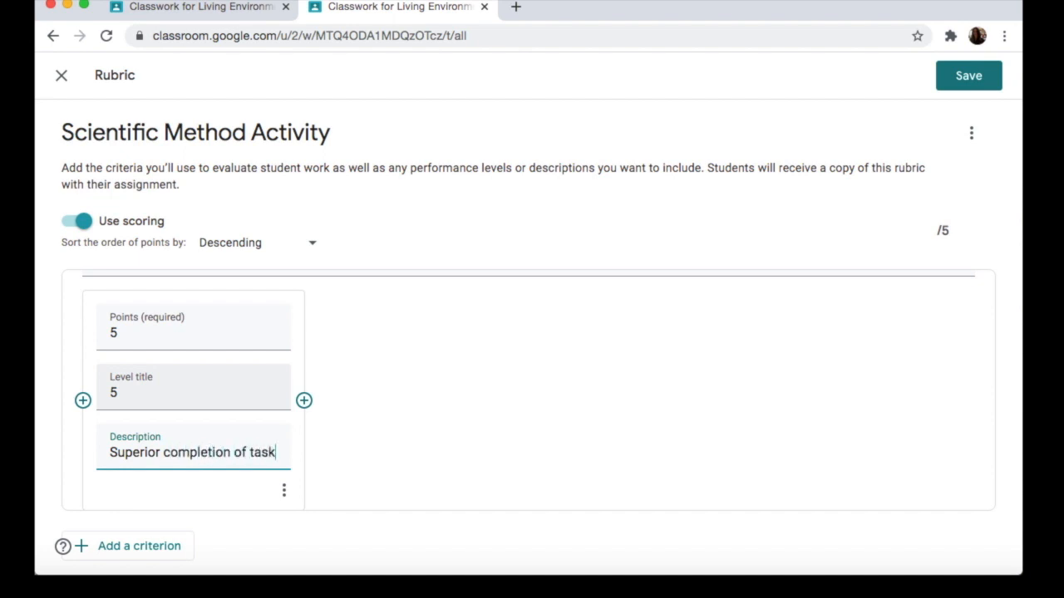
type(".")
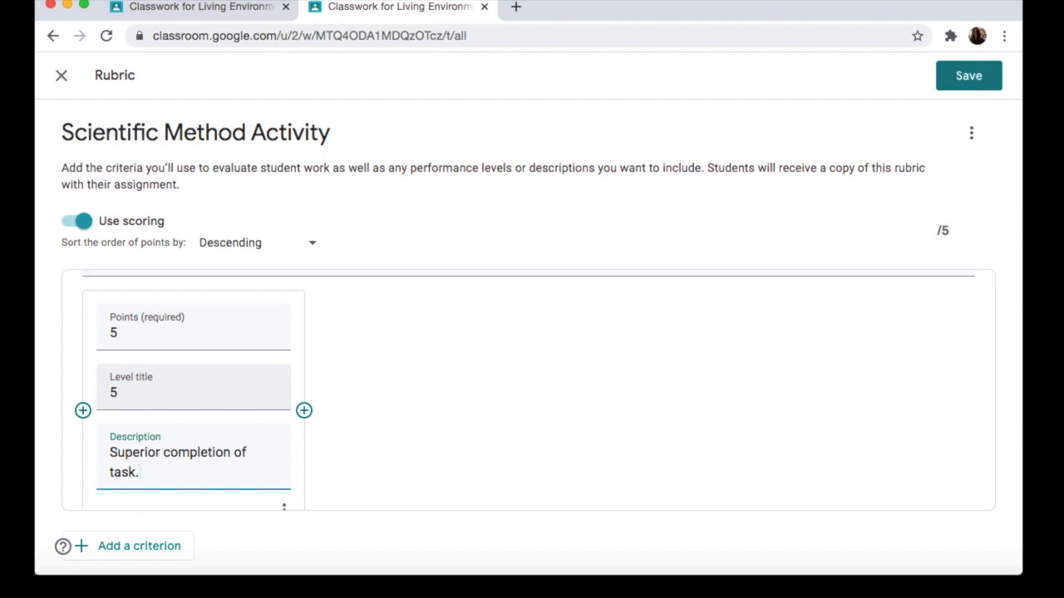
Step: Add a second level worth 4 points, titled "4" and described as "Satisfactory completion of task."
left_click(304, 411)
type("4")
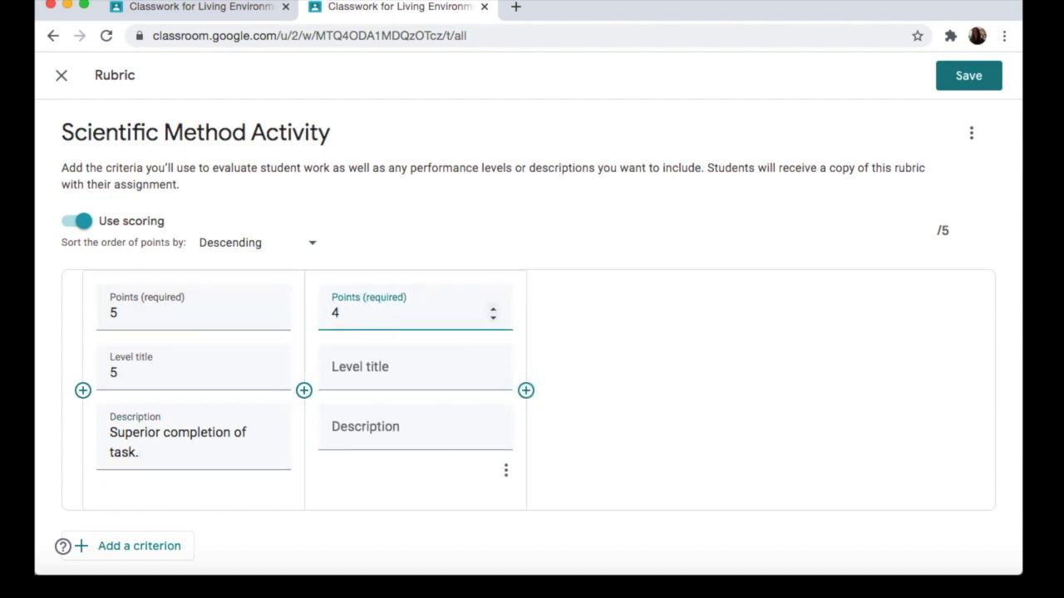
key("Tab")
type("4")
key("Tab")
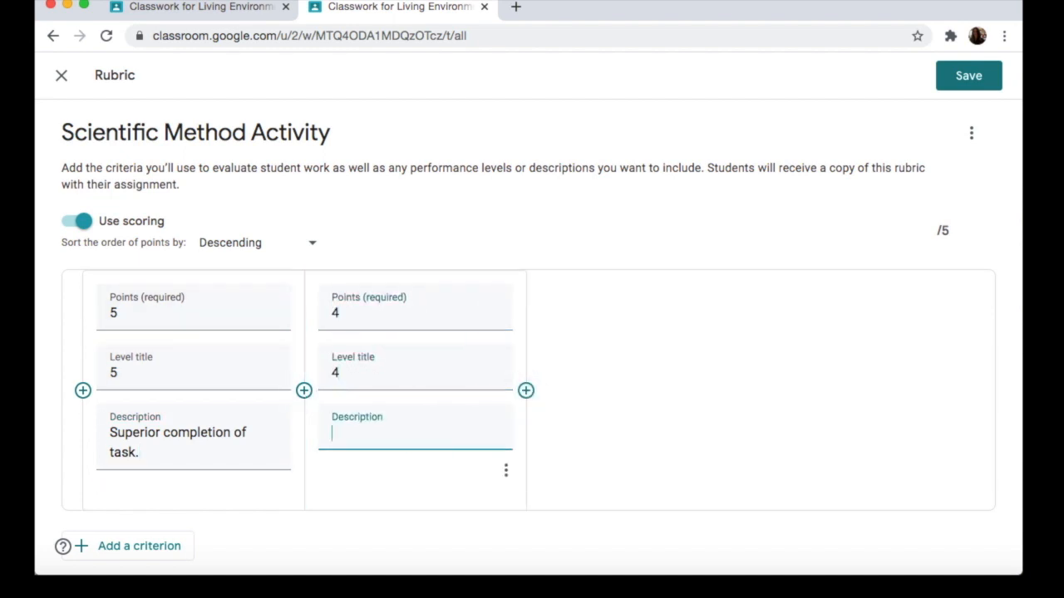
type("Satisfactory completion of task.")
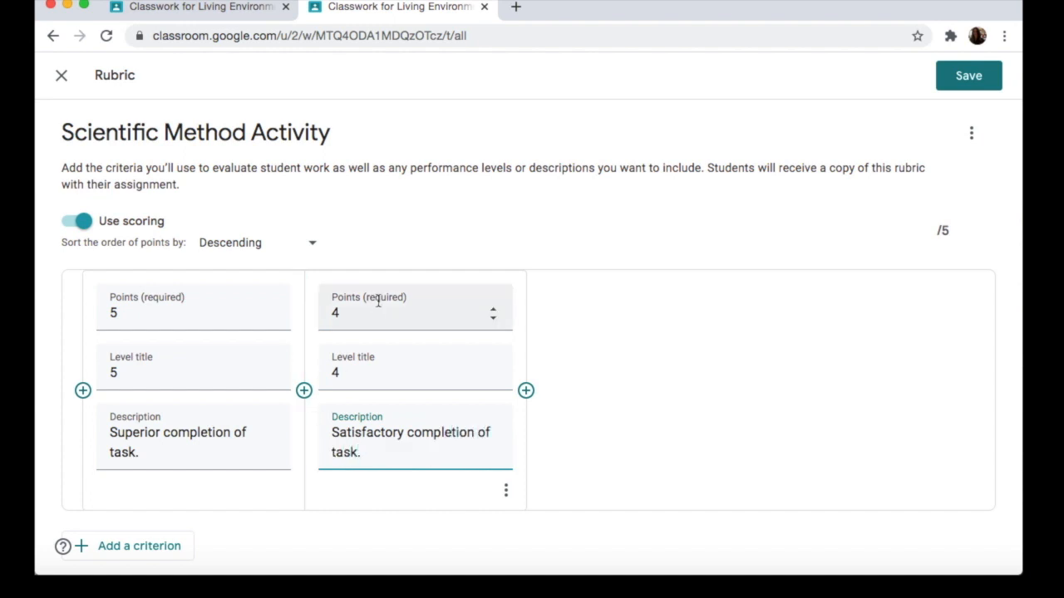
Step: Add a third level worth 3 points, titled "3" and described as "Unsatisfactory completion of task."
left_click(525, 389)
type("3")
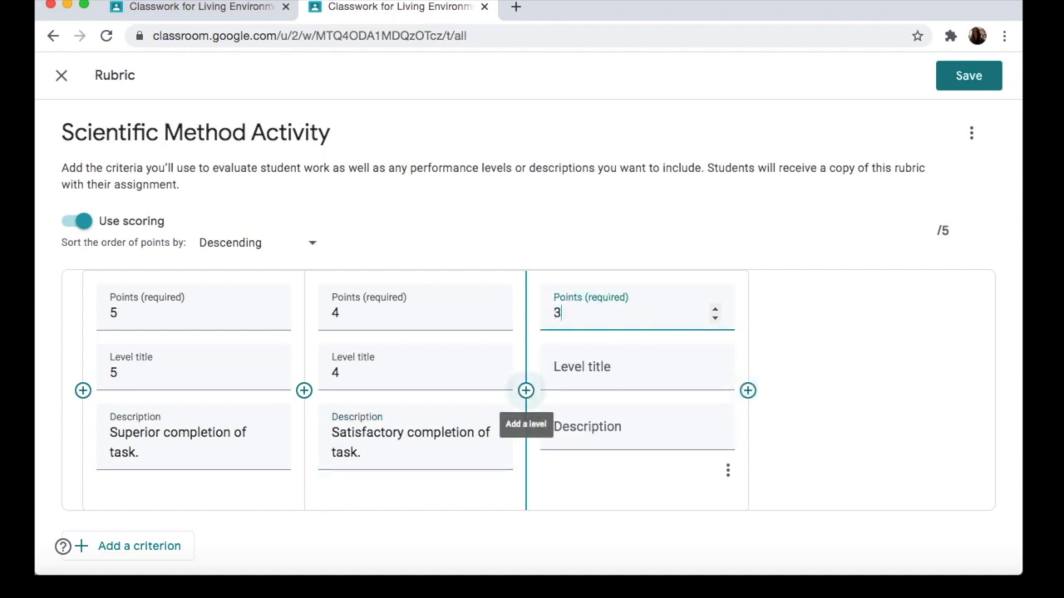
key("Tab")
type("3")
key("Tab")
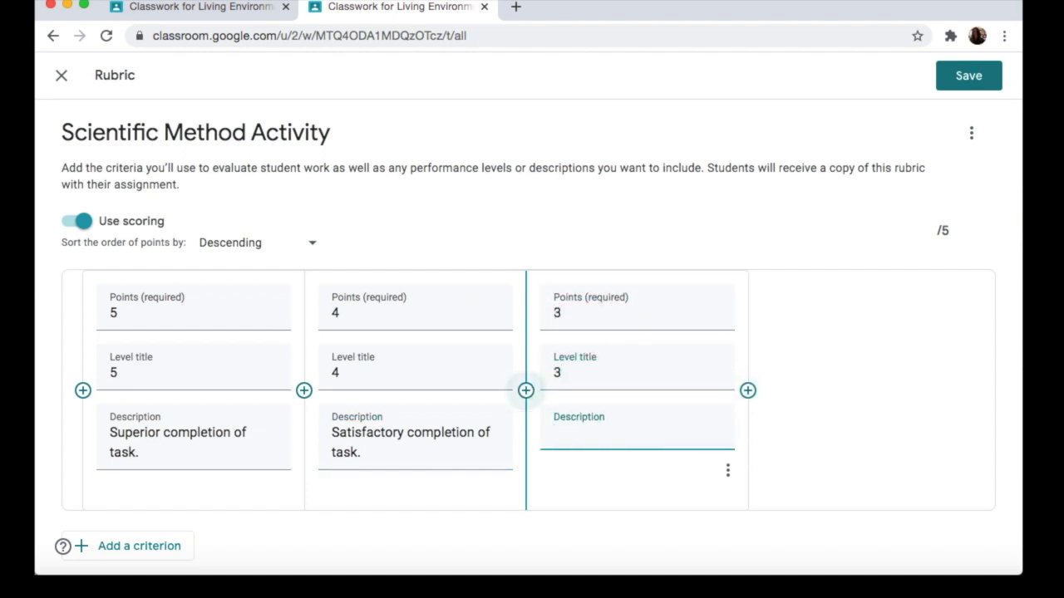
type("Unsatisfactory co")
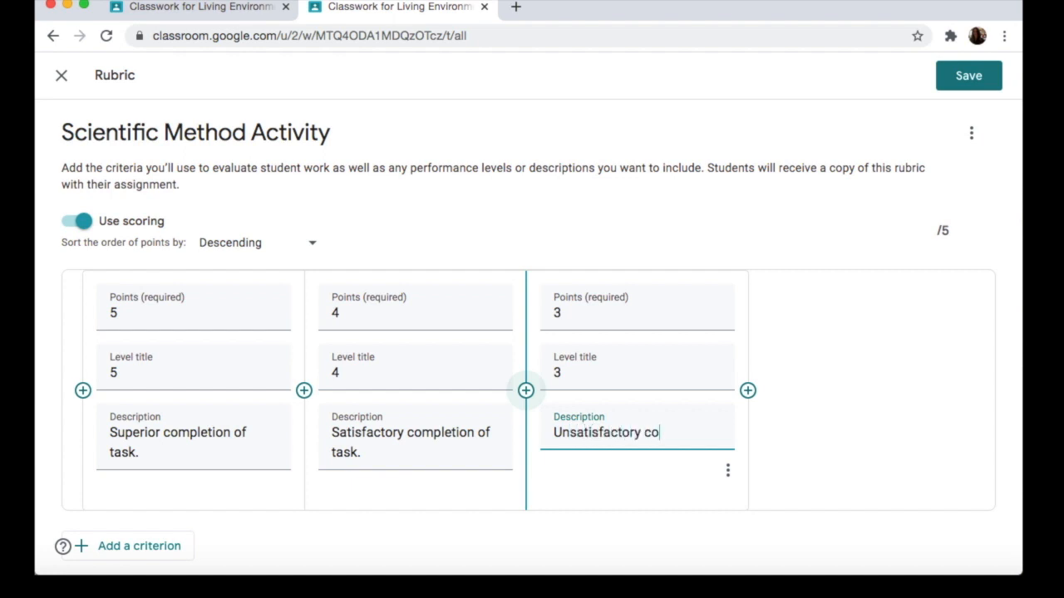
type("mpletion o")
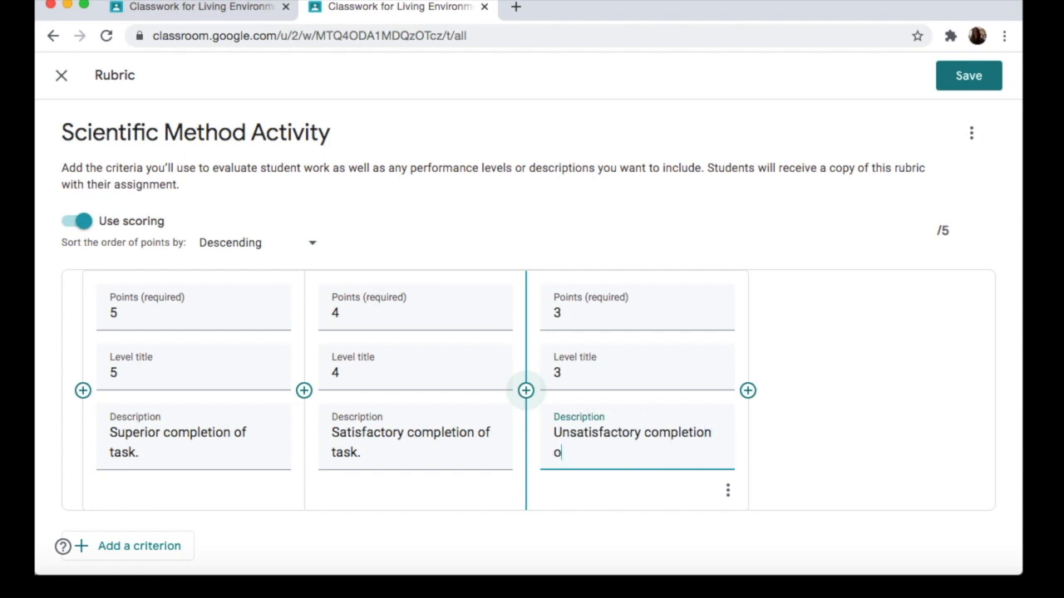
type("f task.")
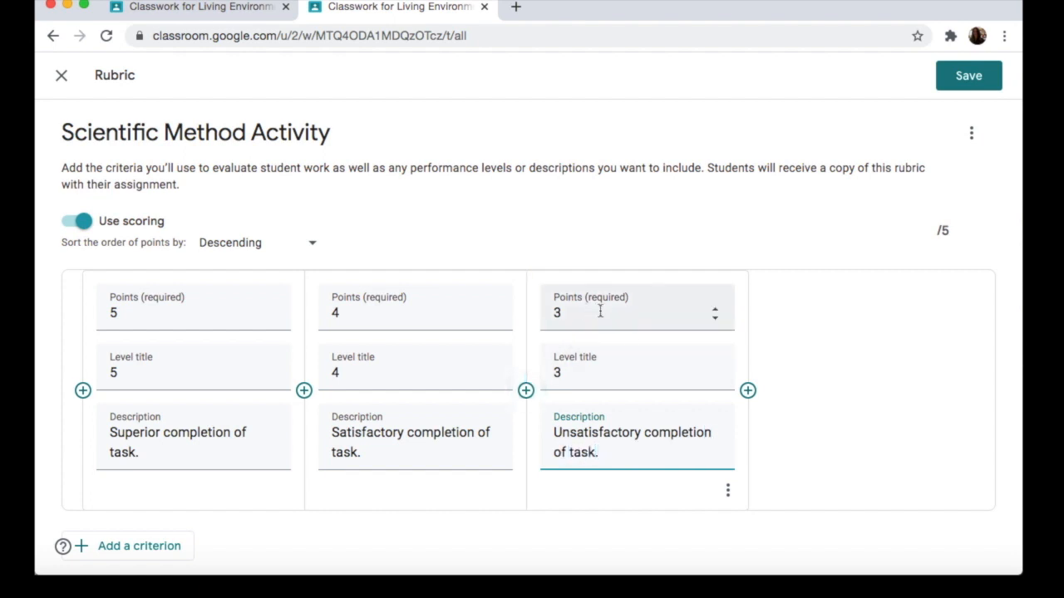
Step: Add a fourth level worth 2 points, titled "2" and described as "Partial completion of task."
left_click(747, 391)
type("2")
key("Tab")
type("2")
key("Tab")
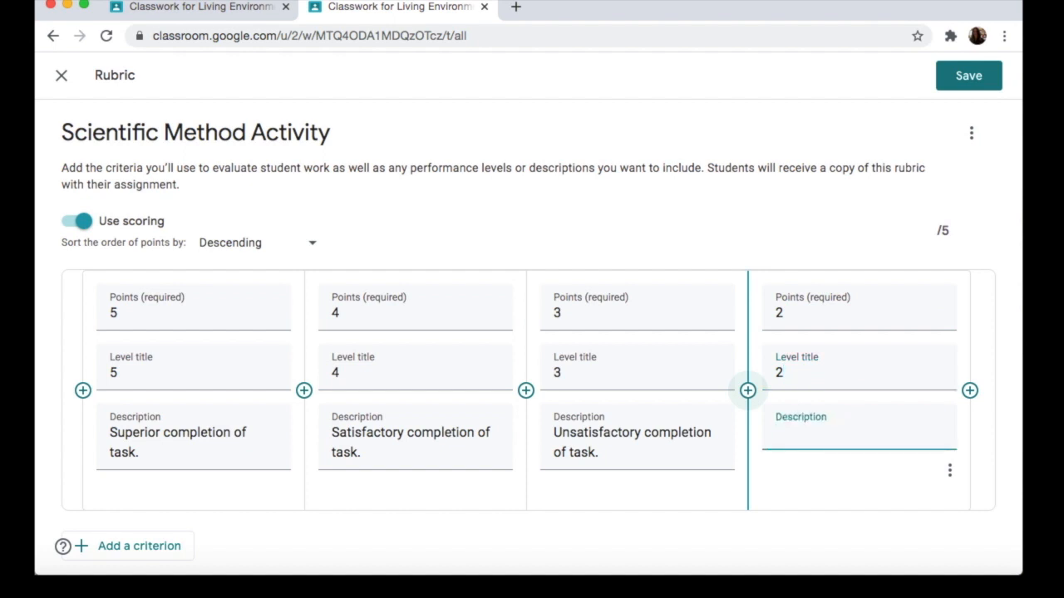
type("Partial com")
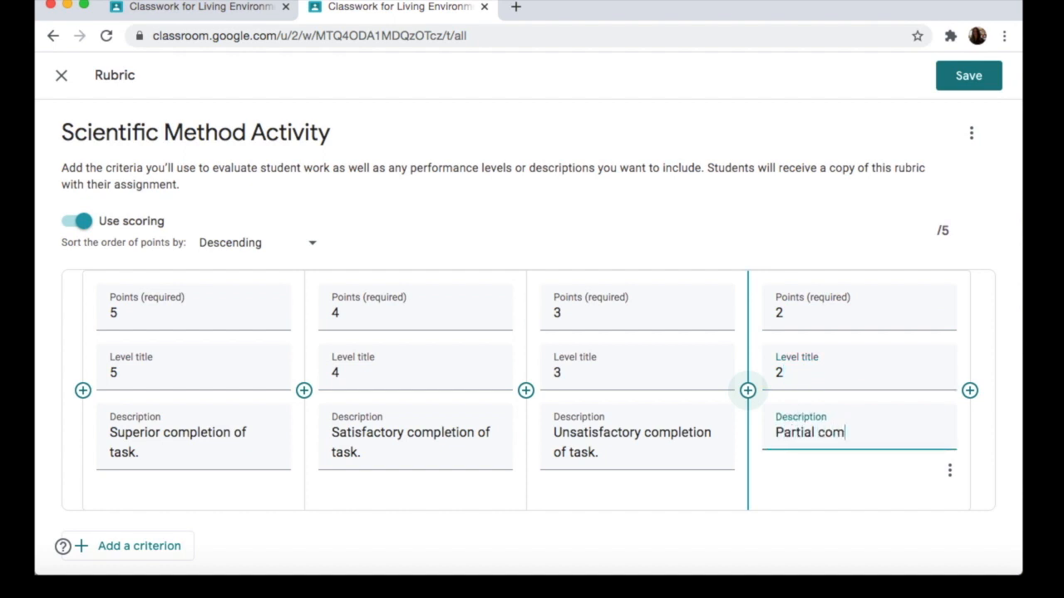
type("pletion of task.")
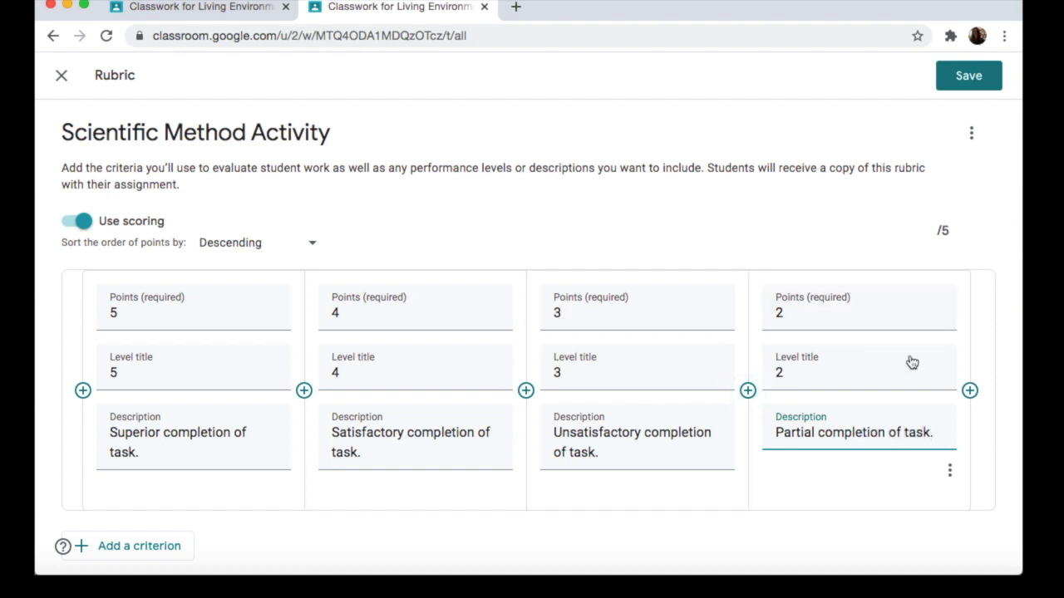
Step: Add a fifth level worth 1 point, titled "1" and described as "Task incomplete or missing."
left_click(970, 390)
type("1")
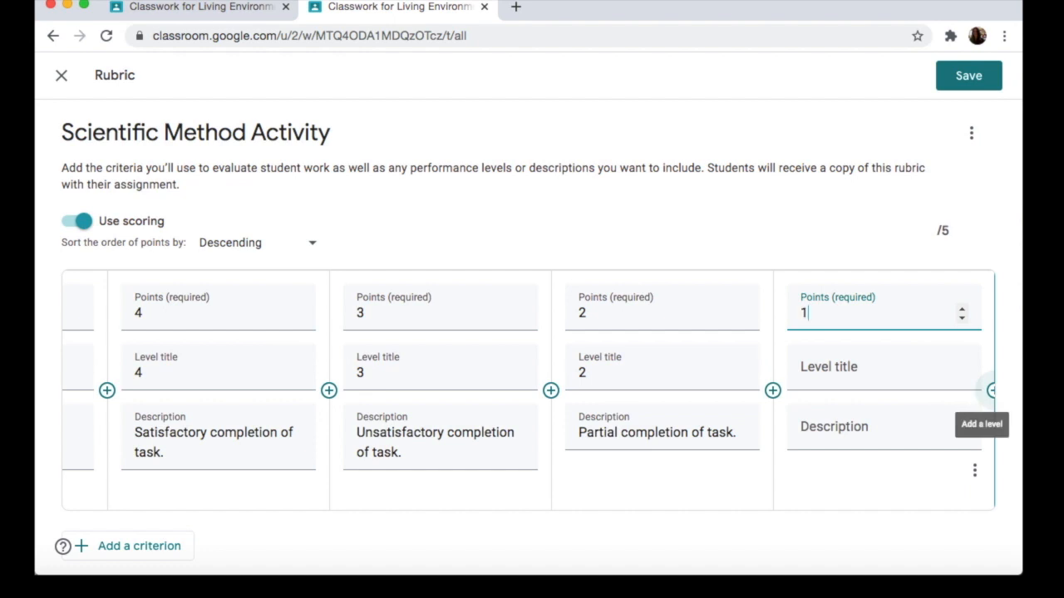
key("Tab")
type("1")
key("Tab")
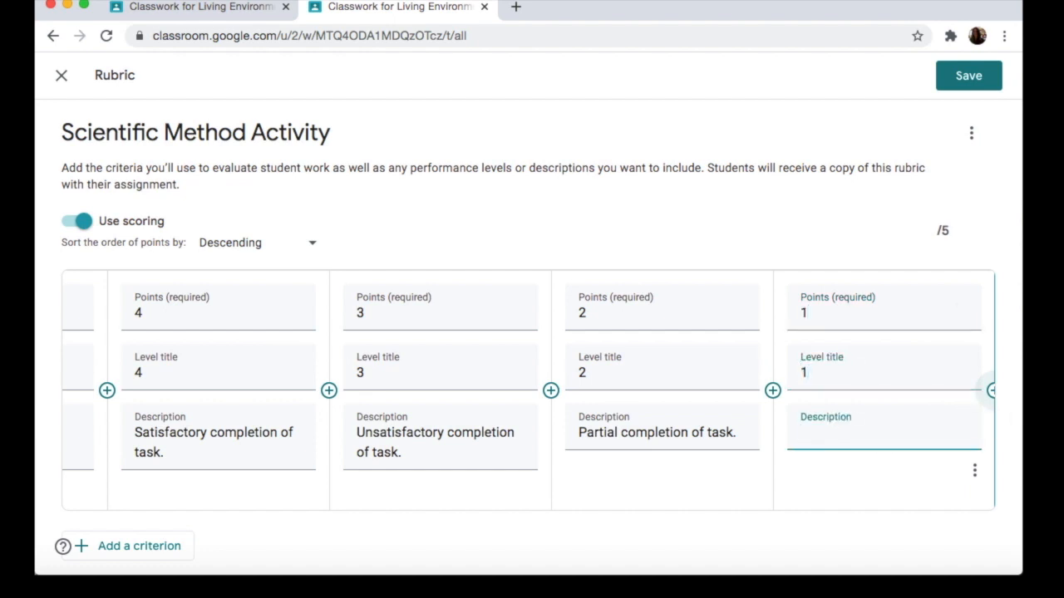
type("Task incomplete or ")
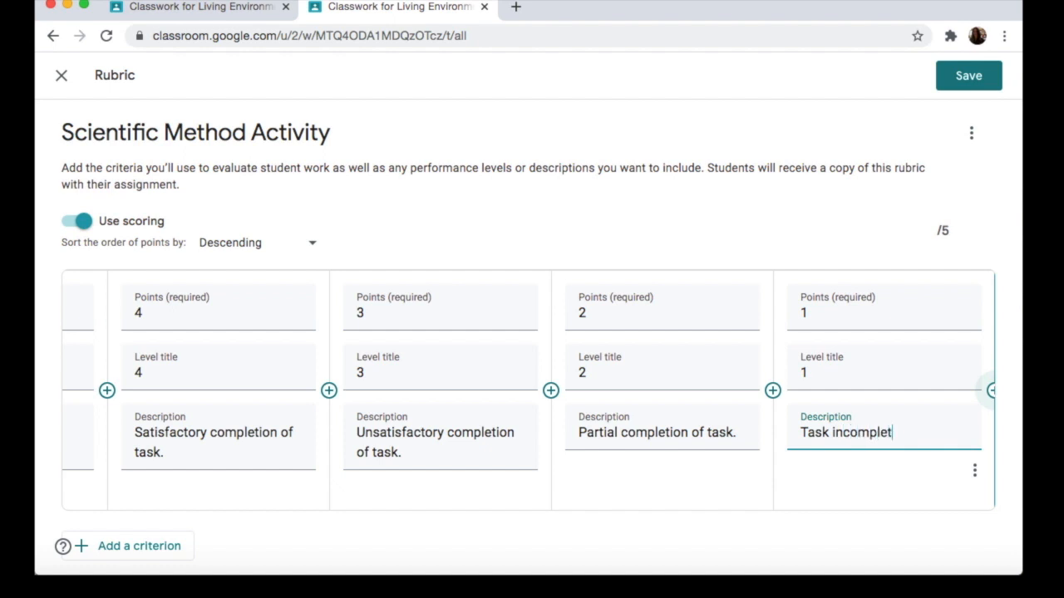
type("missing.")
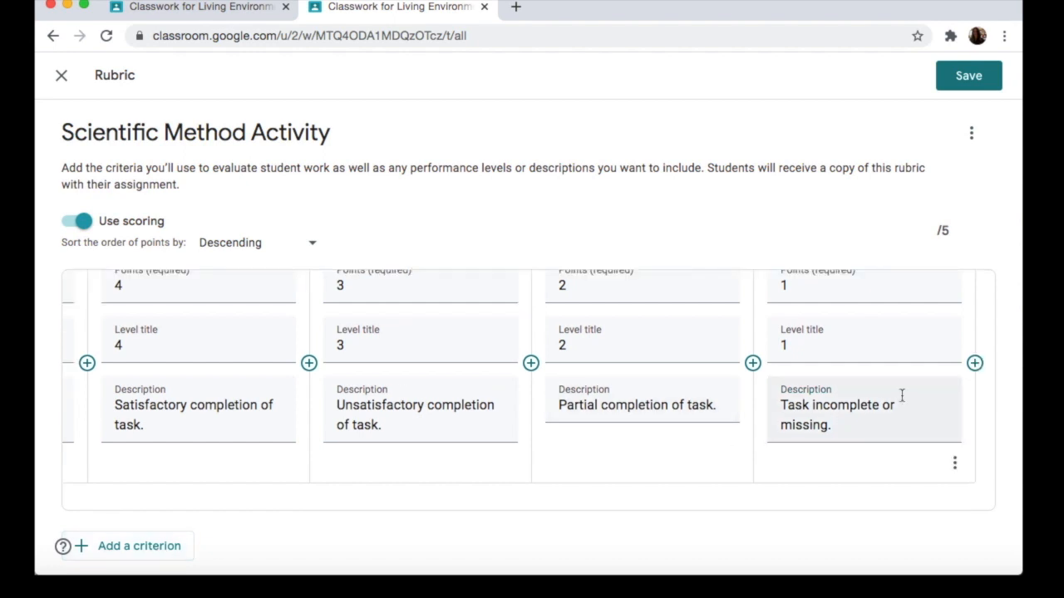
Step: Check the options available for the Completion of Task criterion, and save the rubric to the assignment
scroll(902, 395, "up", 4)
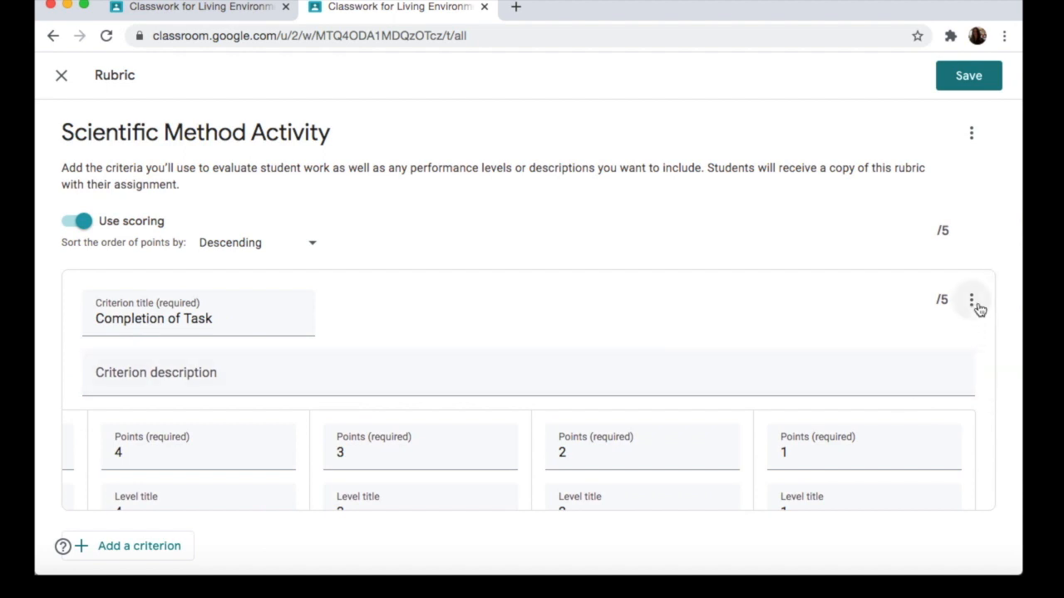
left_click(972, 304)
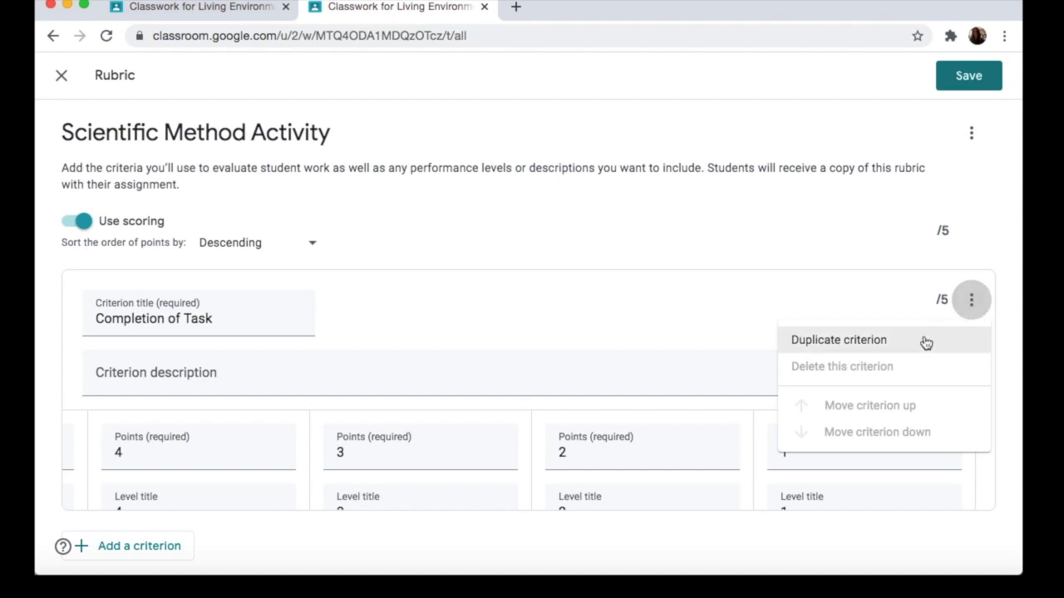
left_click(969, 247)
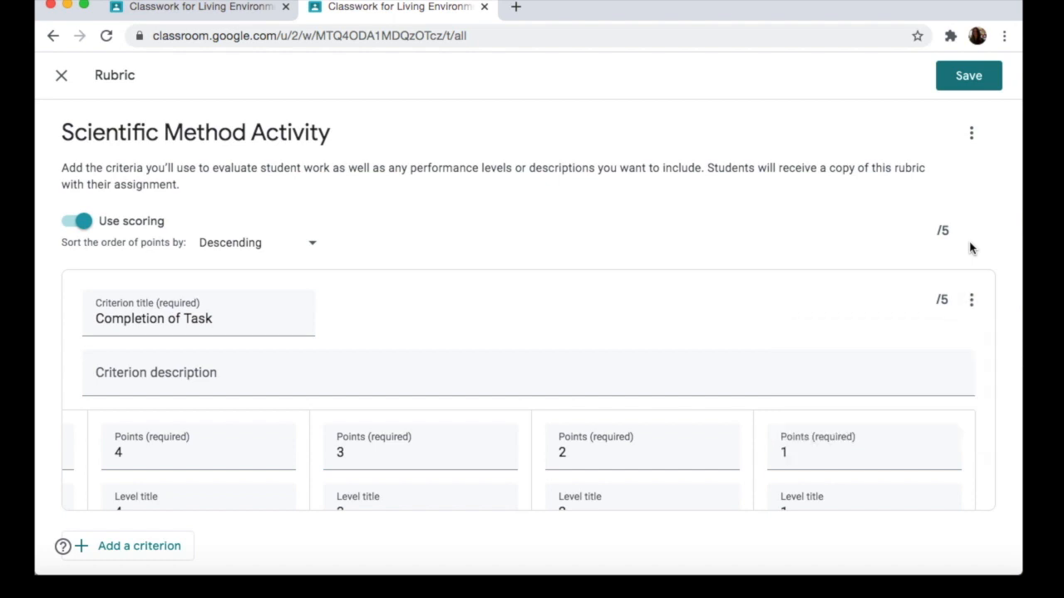
left_click(978, 81)
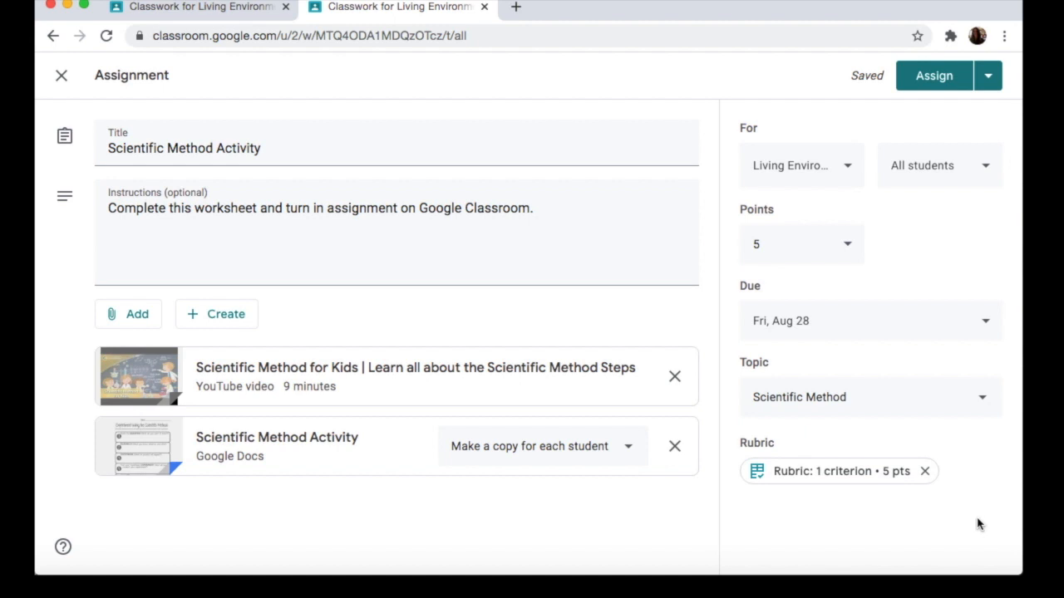
Step: Review the attached rubric and the assign, schedule and draft options in the other copy of the assignment
left_click(843, 478)
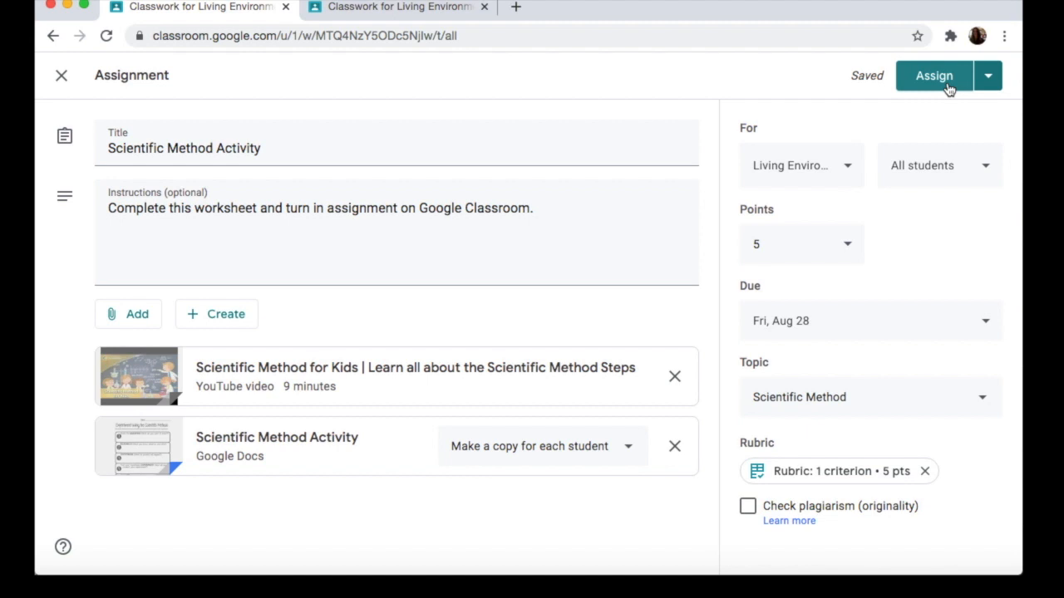
left_click(989, 79)
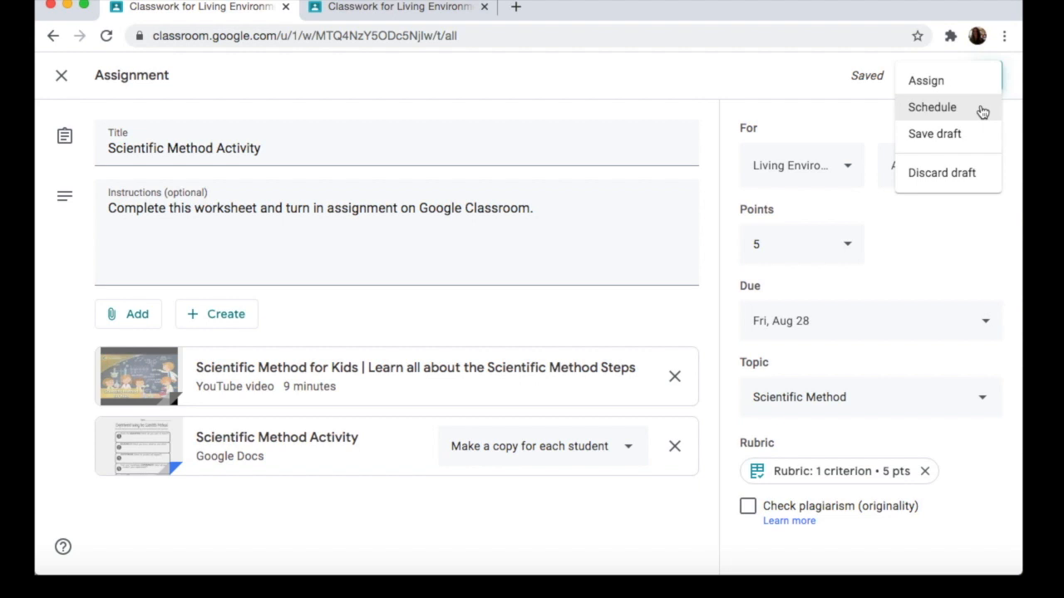
key("ctrl+Tab")
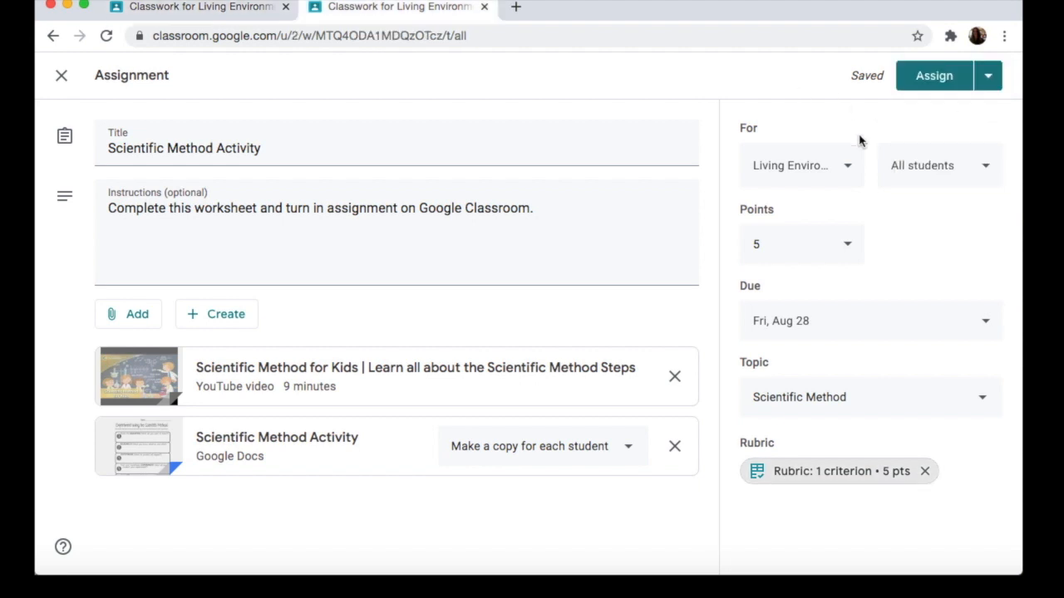
Step: Add the Earth Science class to the classes that receive the Scientific Method Activity assignment
left_click(849, 170)
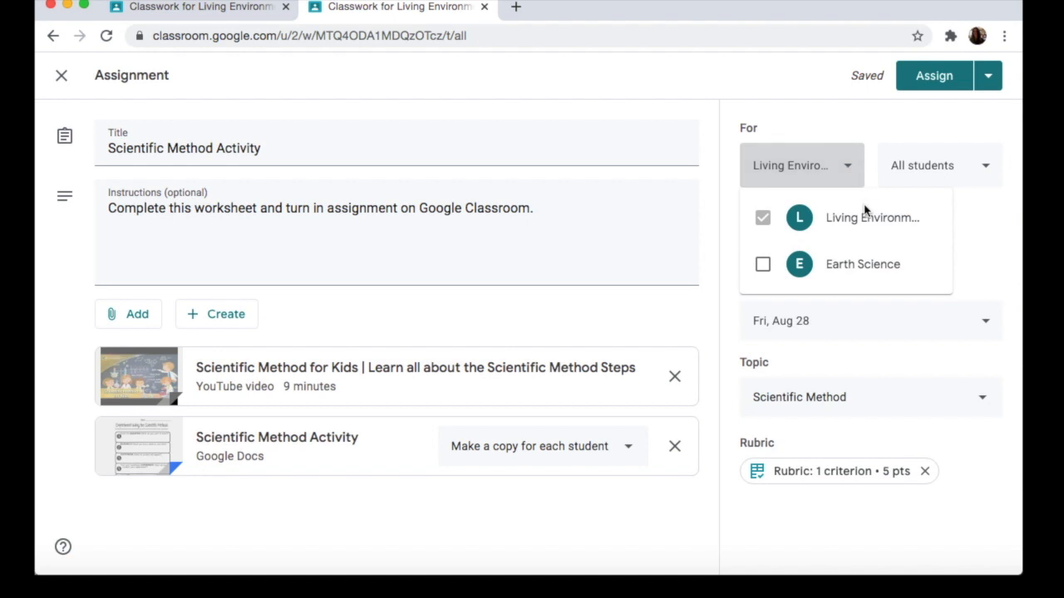
left_click(763, 266)
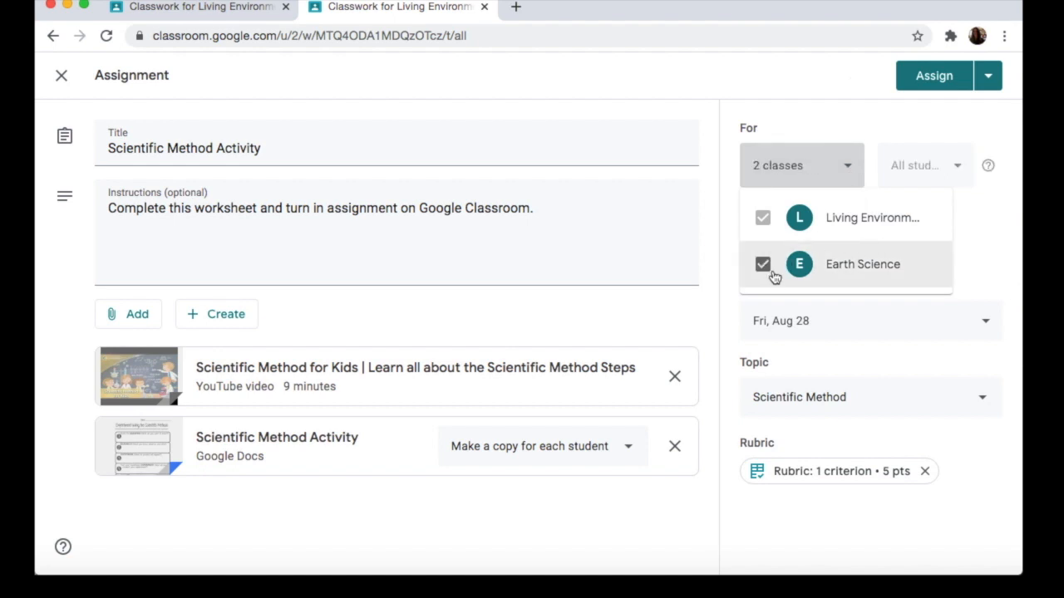
left_click(831, 128)
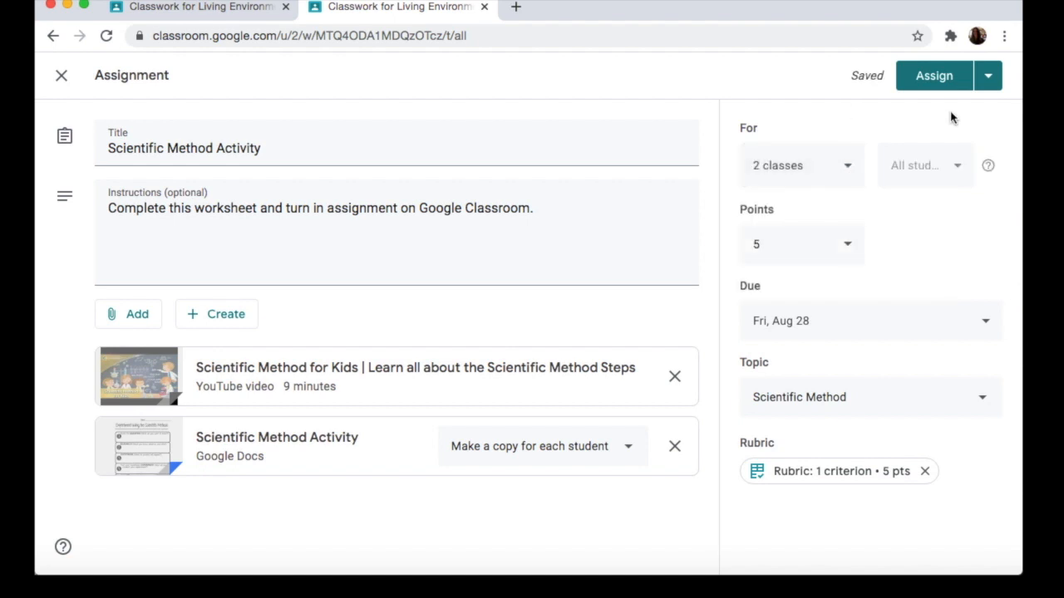
Step: Assign the Scientific Method Activity immediately, and copy the link of the posted assignment
left_click(989, 83)
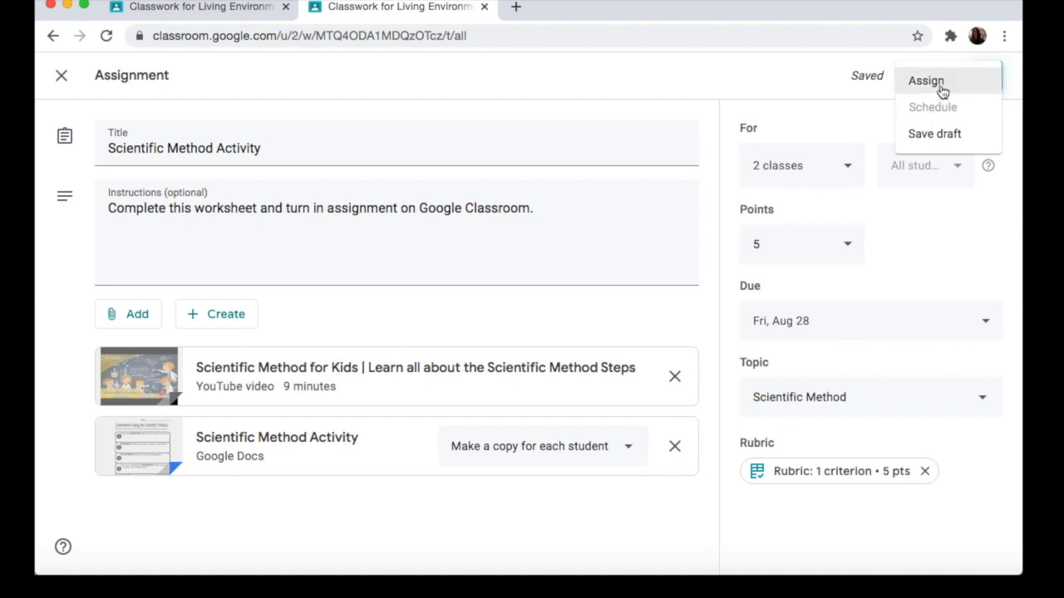
left_click(925, 81)
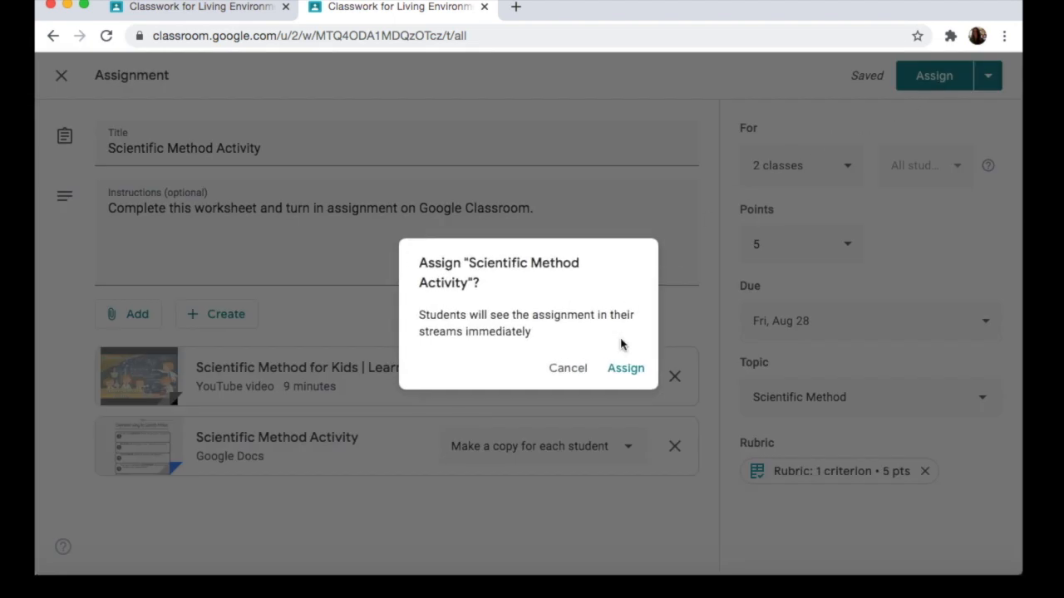
left_click(627, 371)
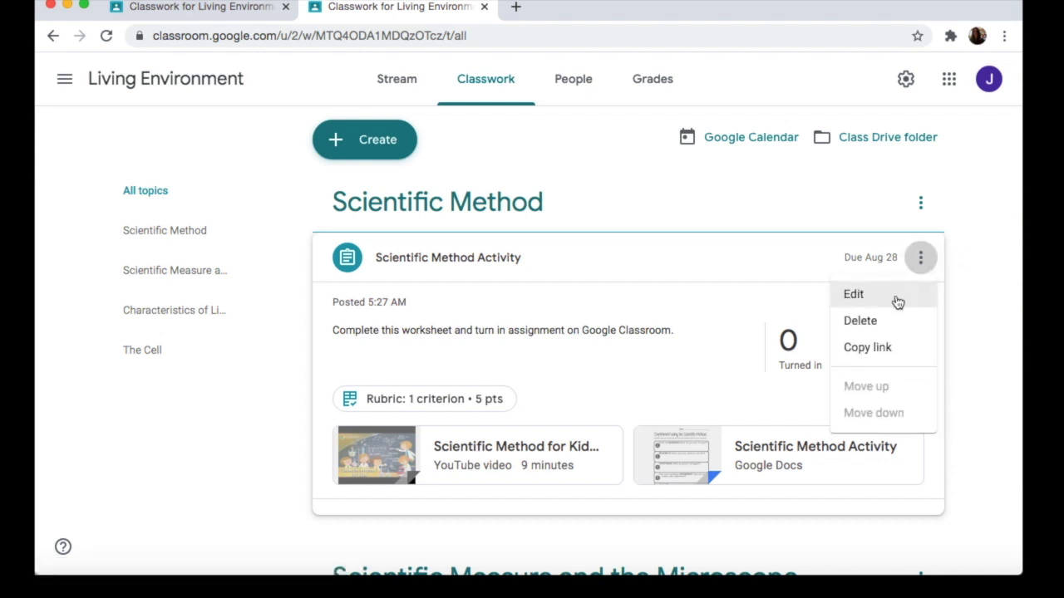
left_click(904, 349)
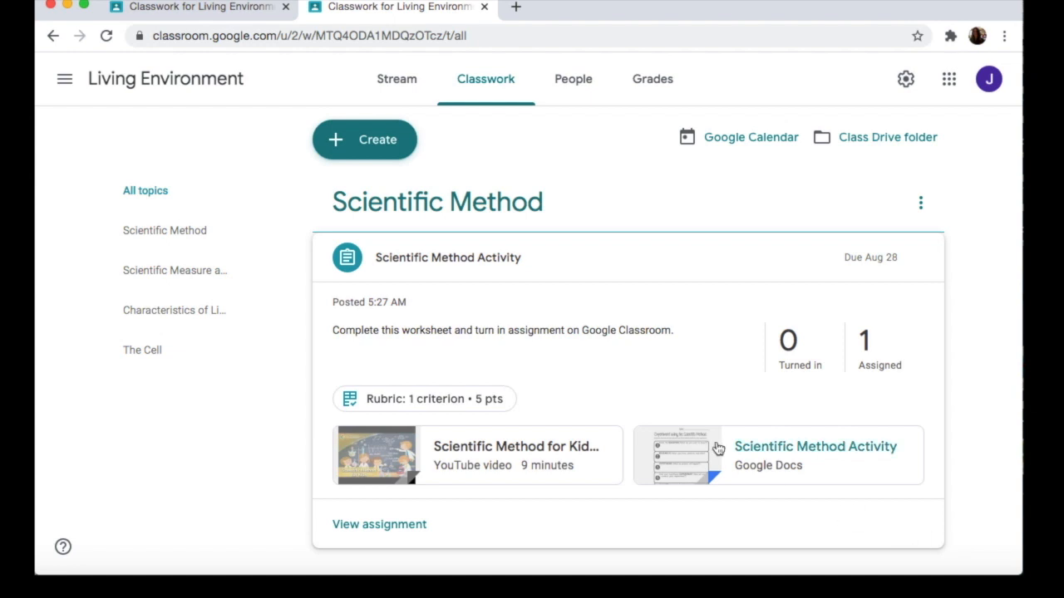
Step: Create a quiz assignment for Living Environment and remove its attached Blank Quiz form
left_click(356, 146)
left_click(485, 252)
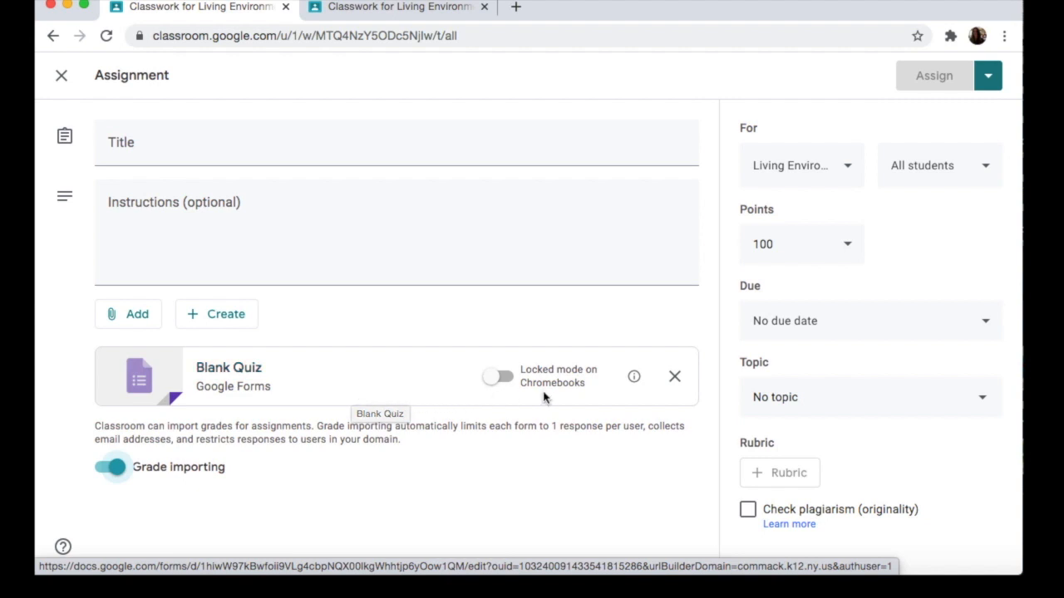
left_click(675, 381)
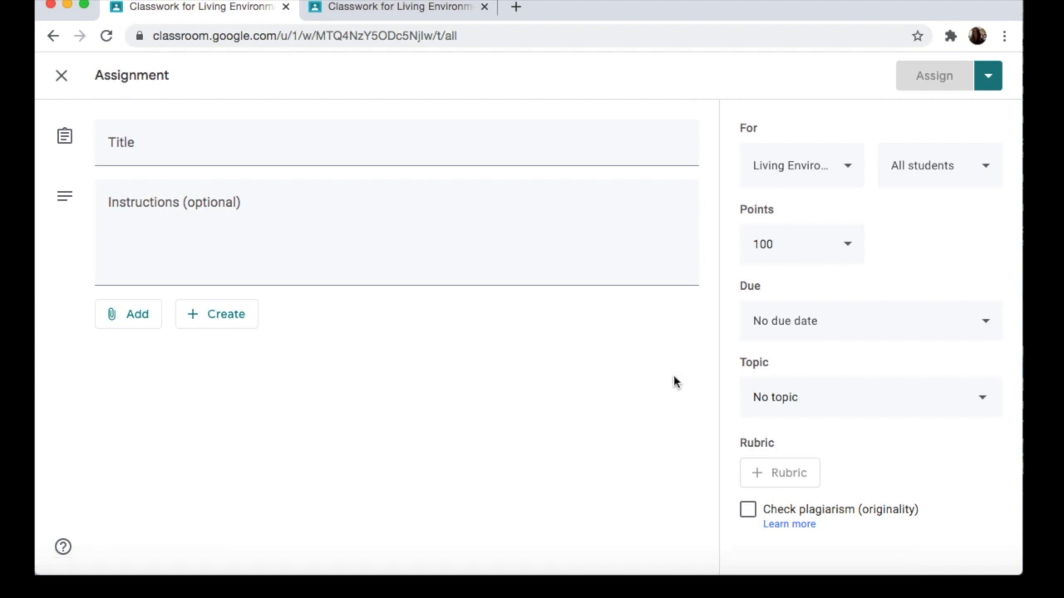
Step: Search Google Drive for "microscope" and attach the form "Quiz: Parts of the Microscope" to the assignment
left_click(131, 321)
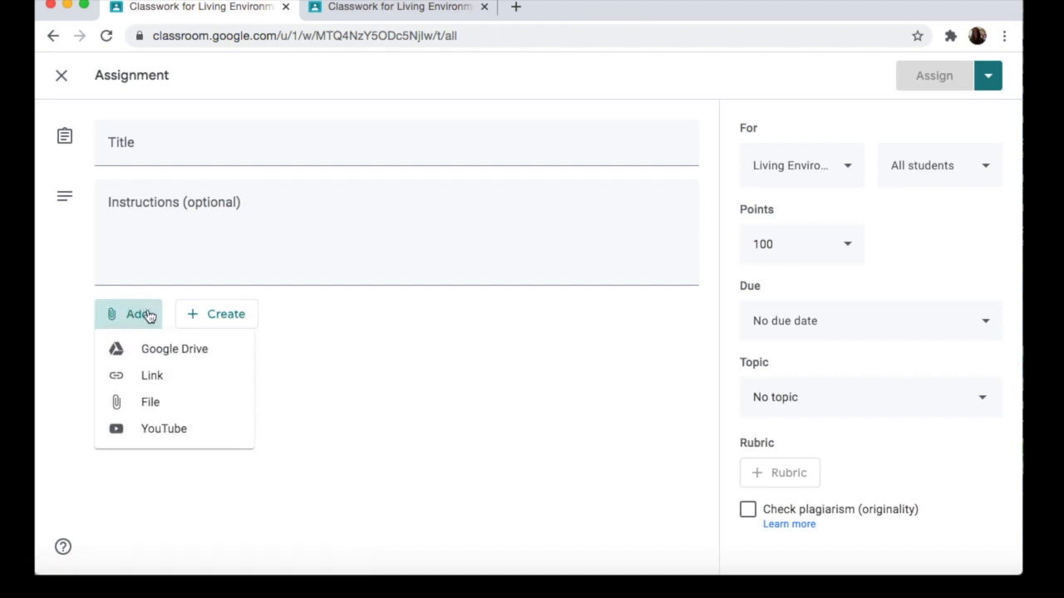
left_click(195, 356)
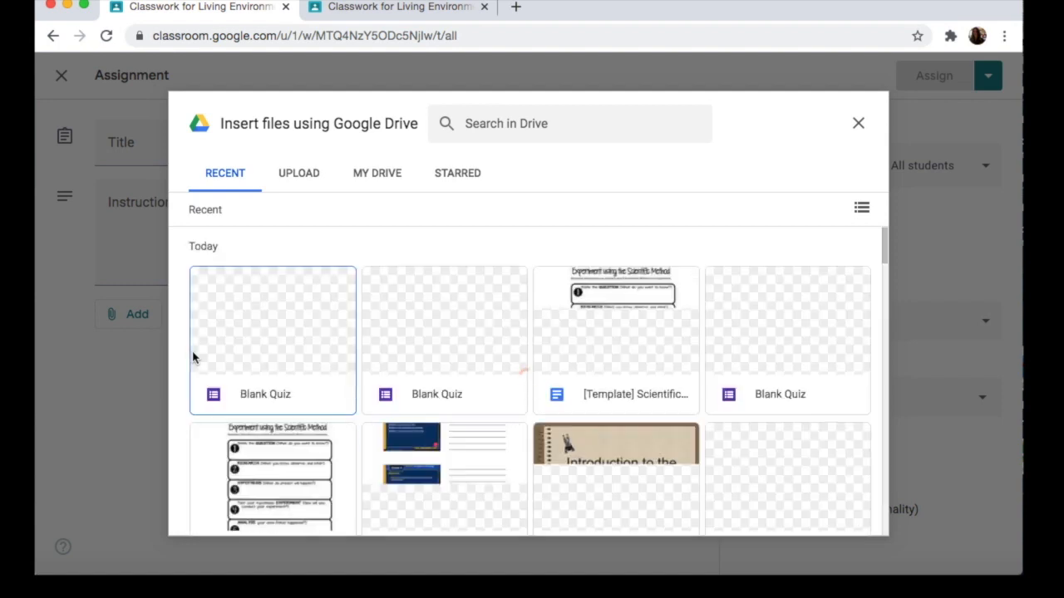
left_click(513, 124)
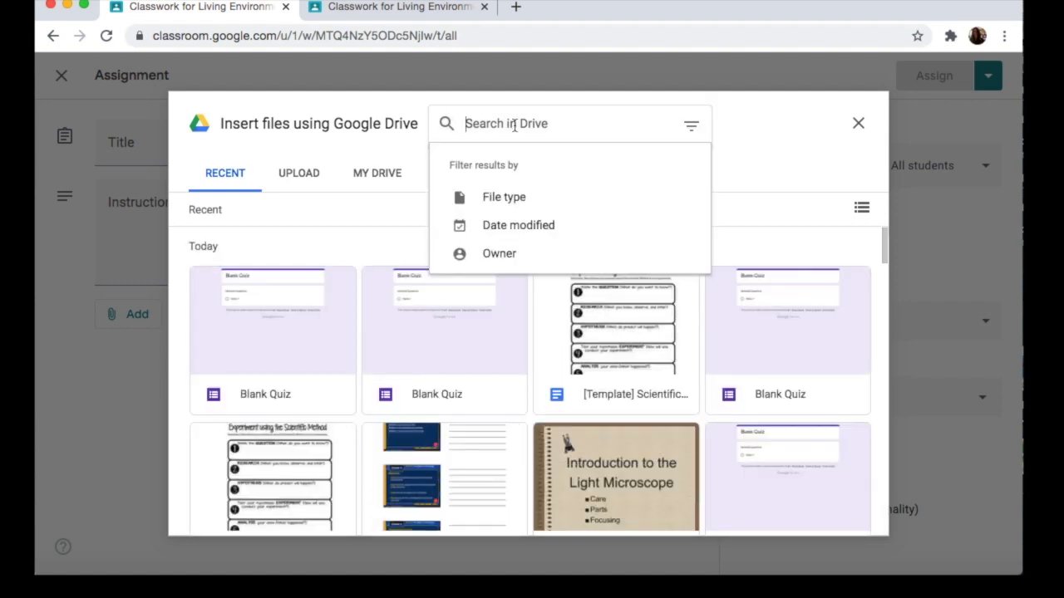
type("mi")
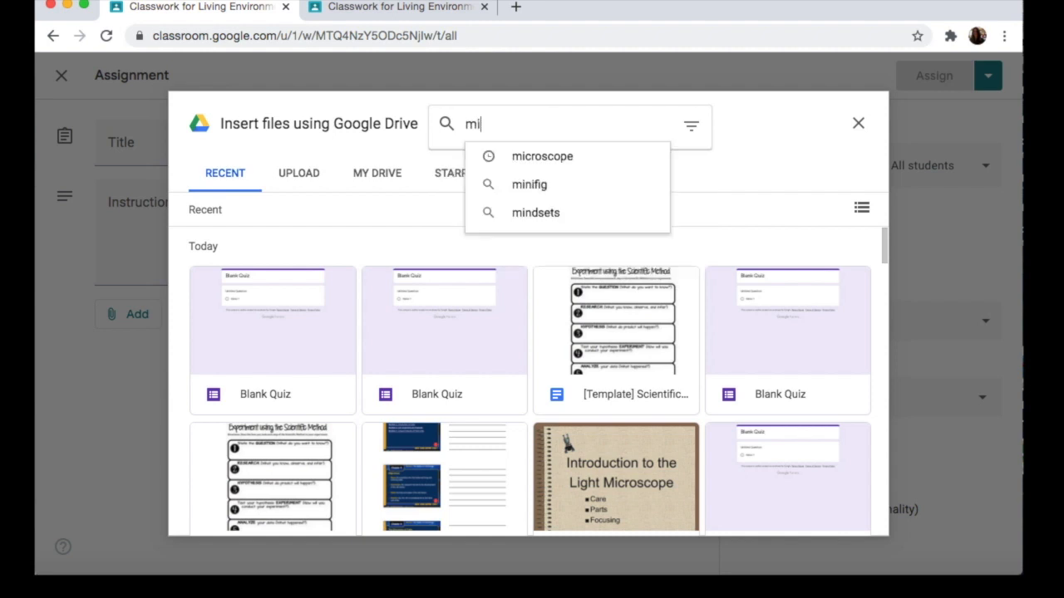
type("croscope")
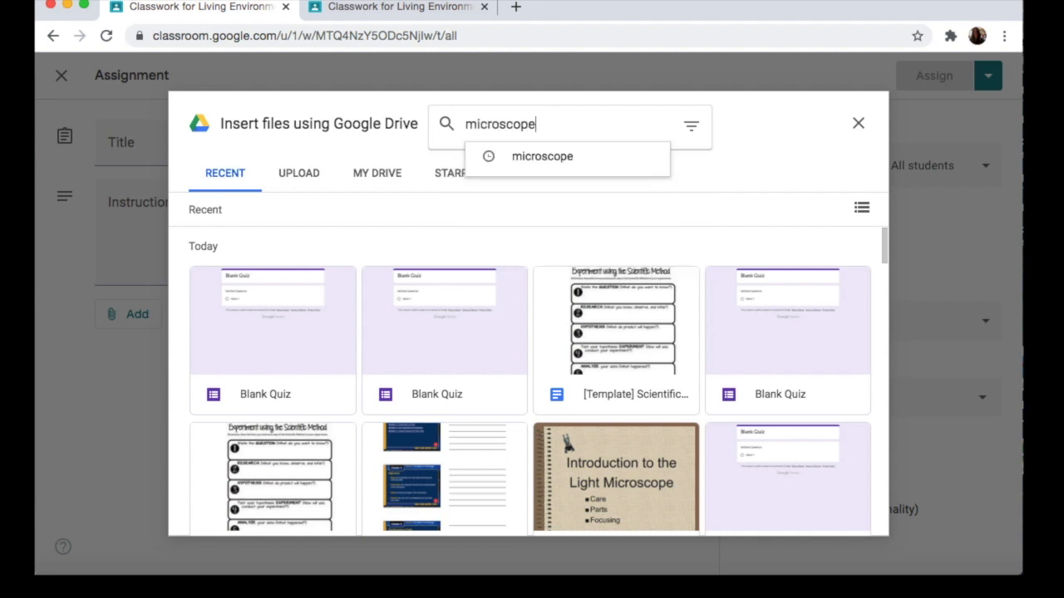
key("Return")
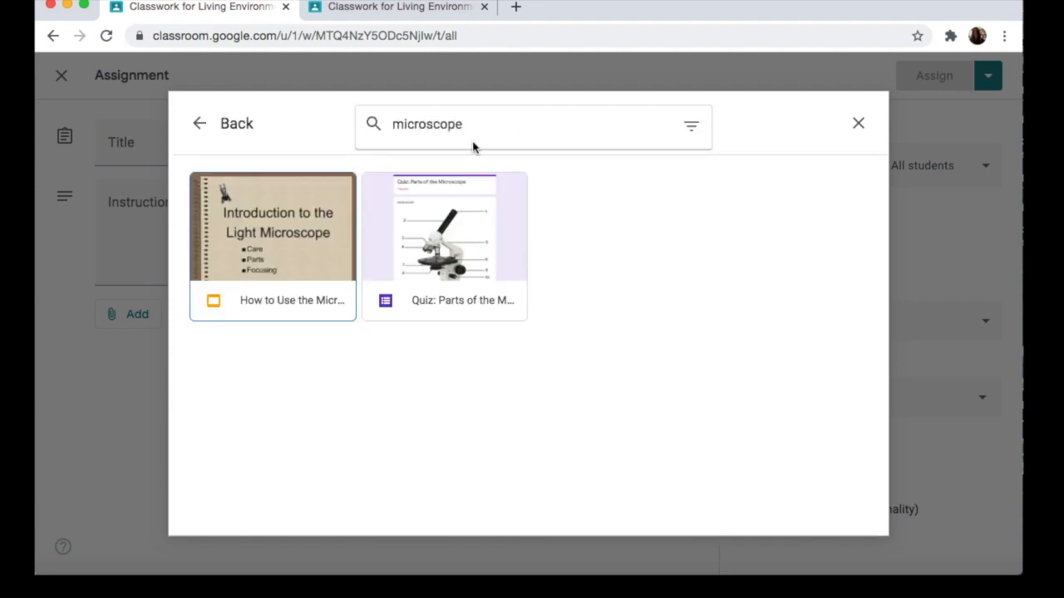
double_click(477, 253)
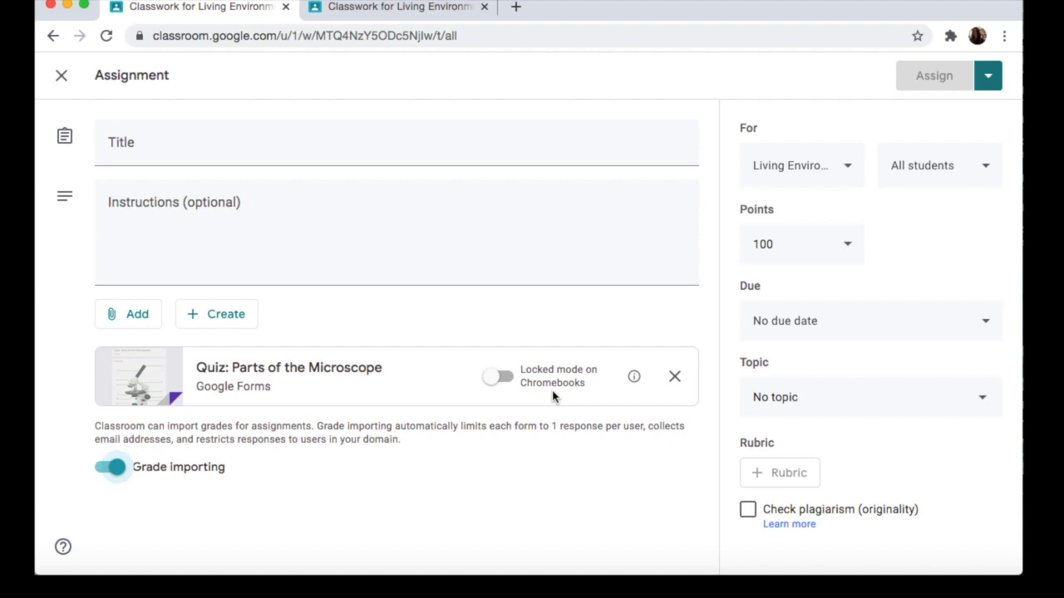
Step: Try locked mode on Chromebooks for the attached quiz, and switch it back off
left_click(508, 379)
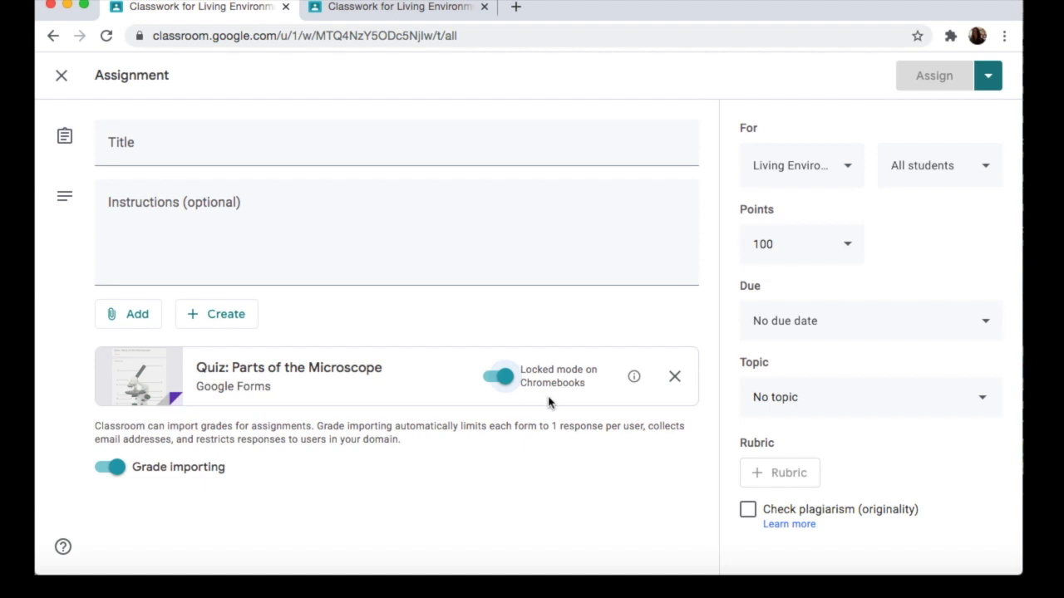
left_click(493, 384)
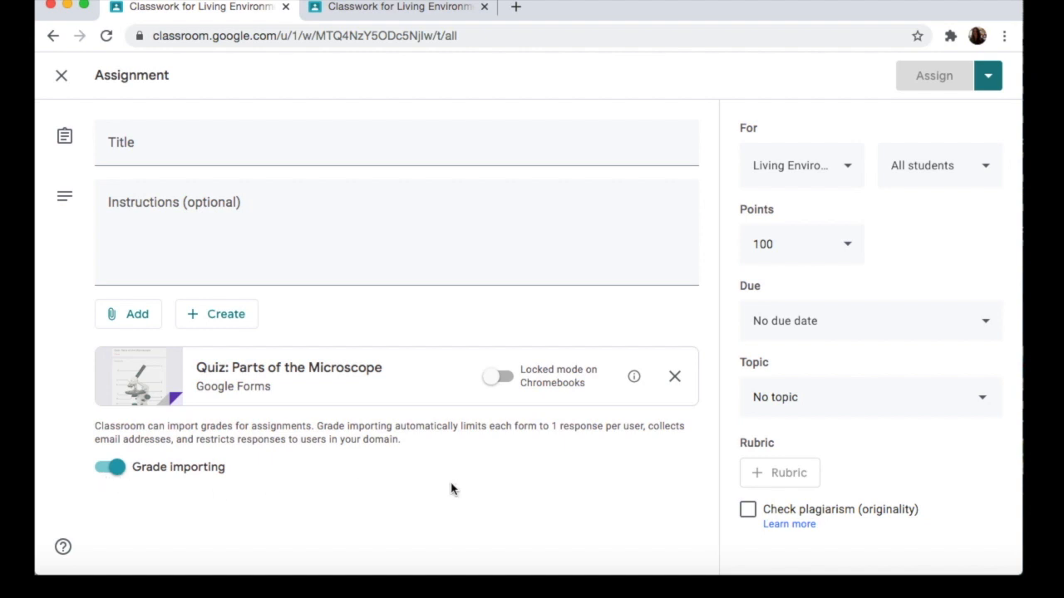
Step: Title the quiz assignment "Quiz: Microscope" and leave its instructions empty
left_click(245, 149)
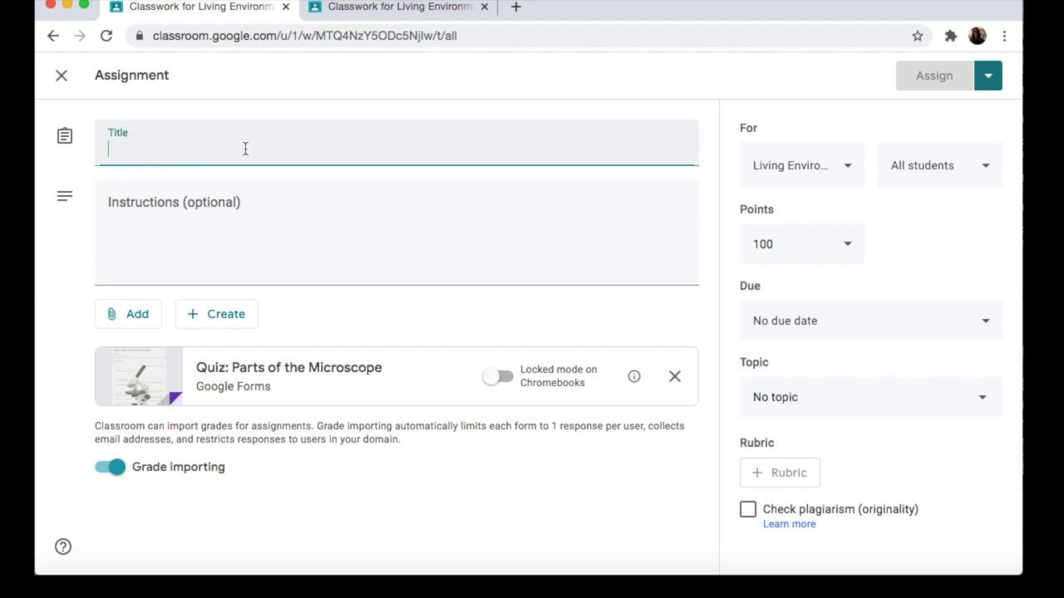
type("Qui")
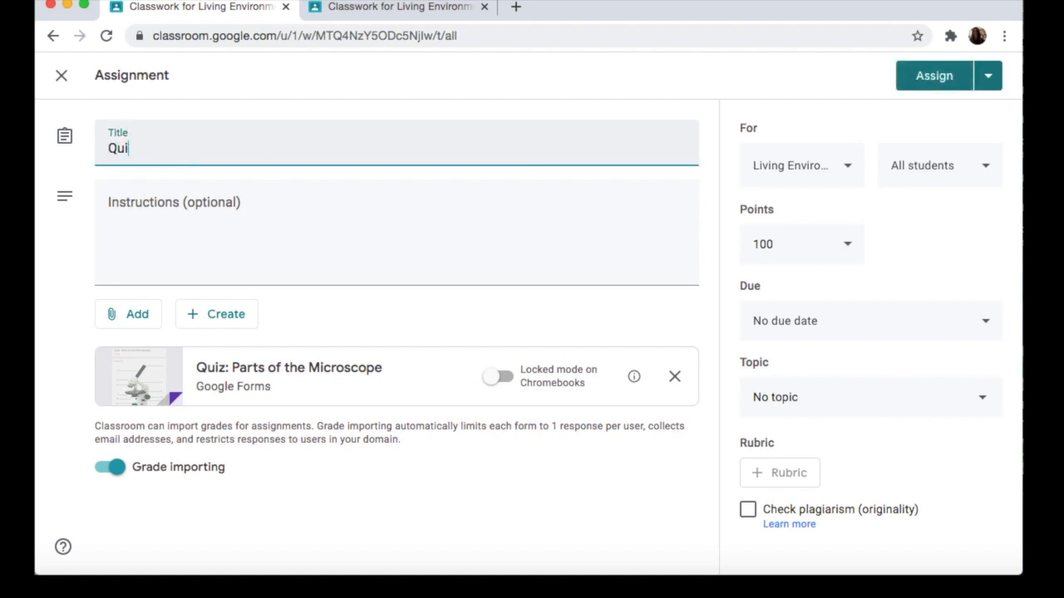
type("z: Microscope")
left_click(143, 215)
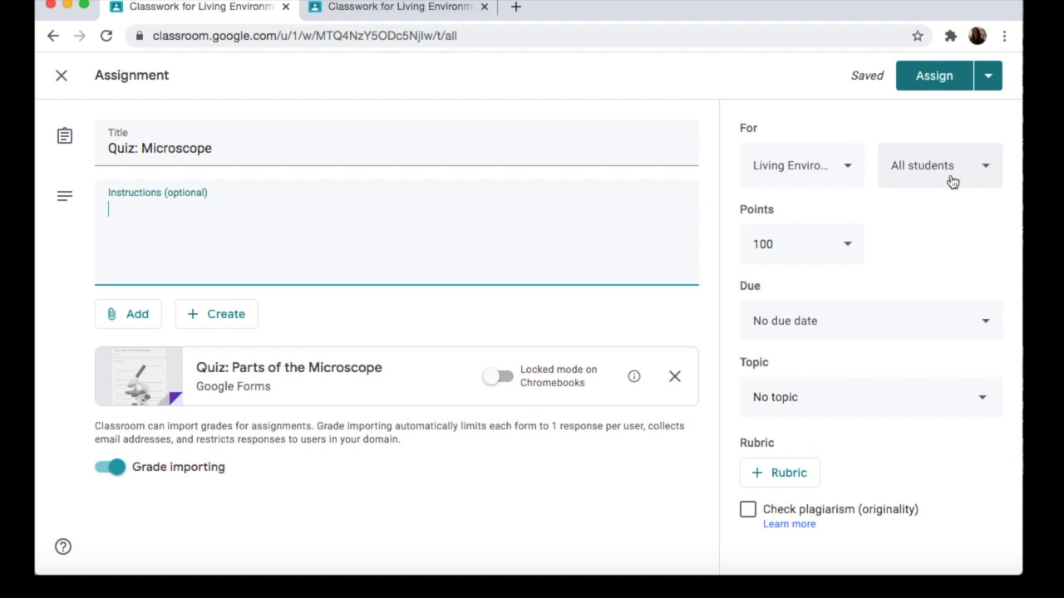
Step: Set the quiz's points to 12 and its due date to Aug 31, 2020, without a time
left_click(802, 242)
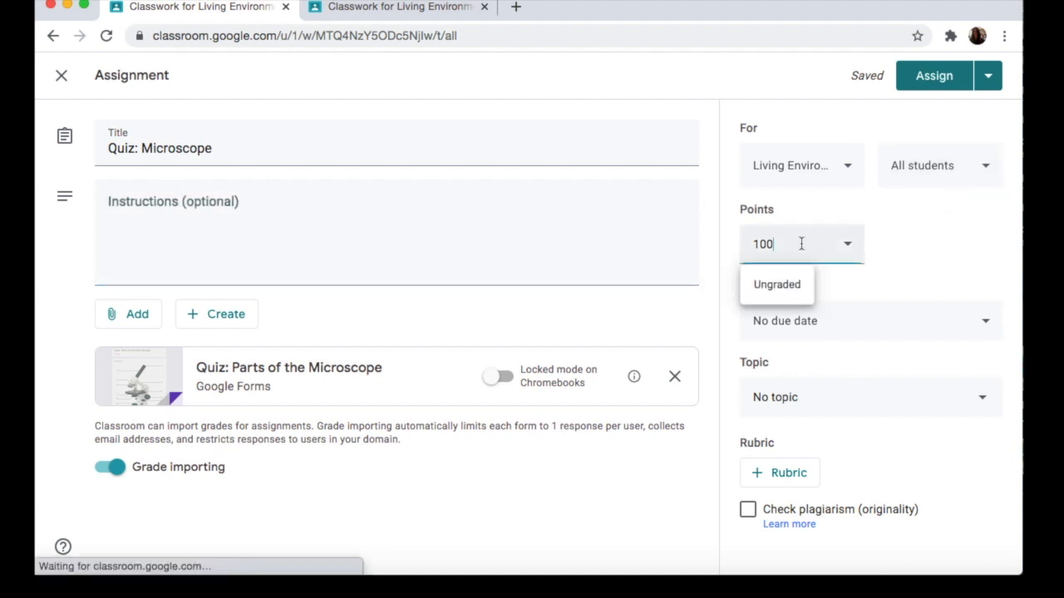
key("BackSpace")
key("BackSpace")
type("2")
left_click(898, 249)
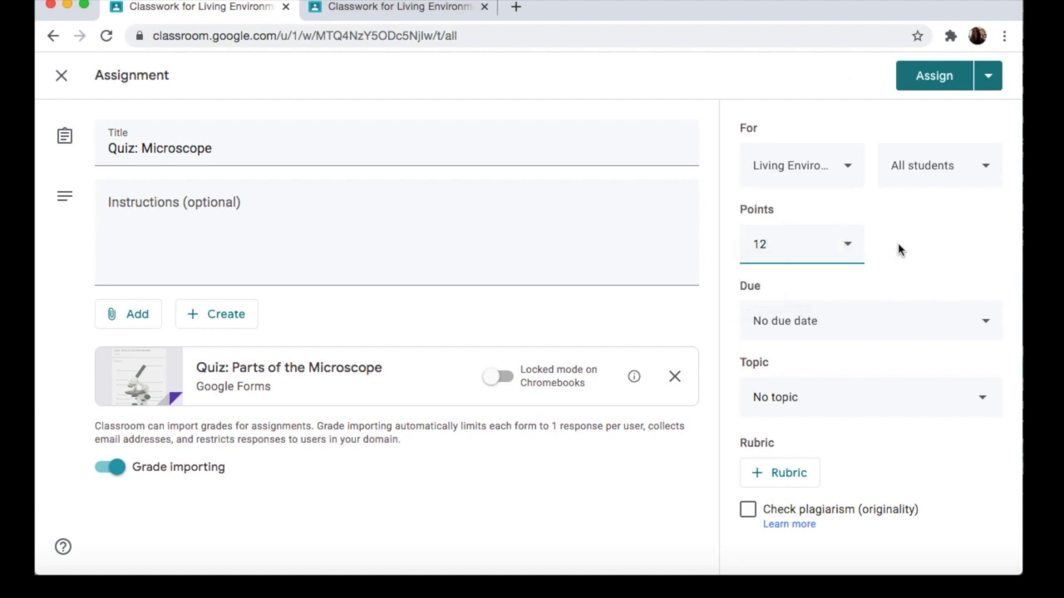
left_click(842, 324)
left_click(856, 391)
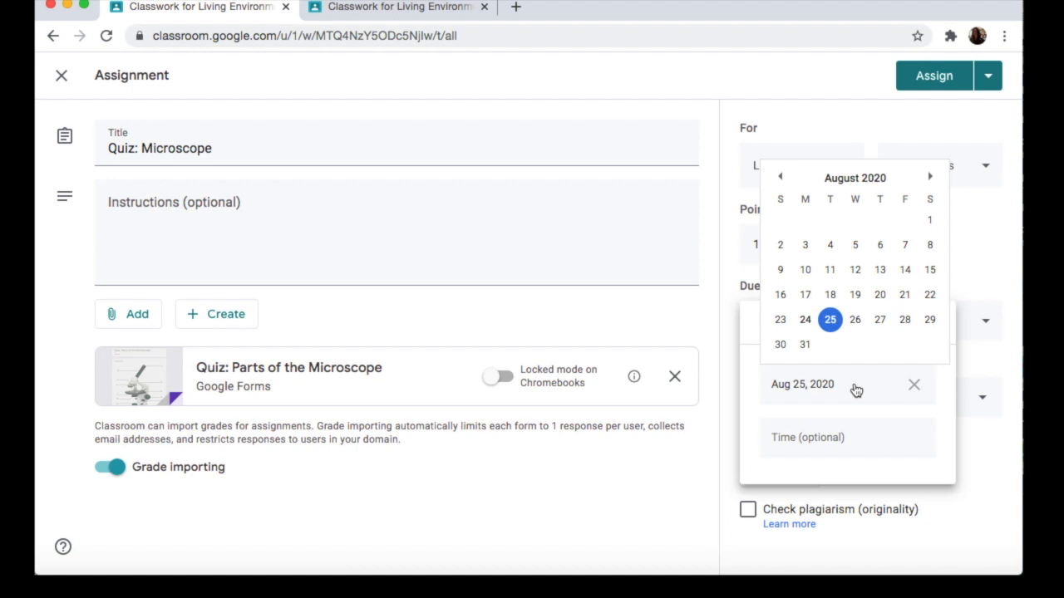
left_click(805, 345)
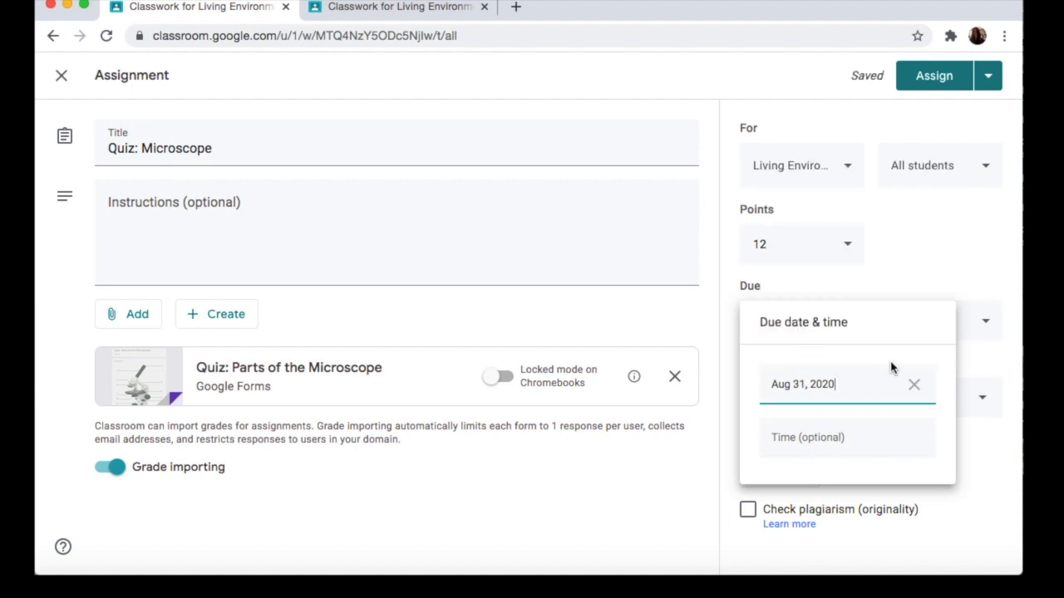
left_click(938, 273)
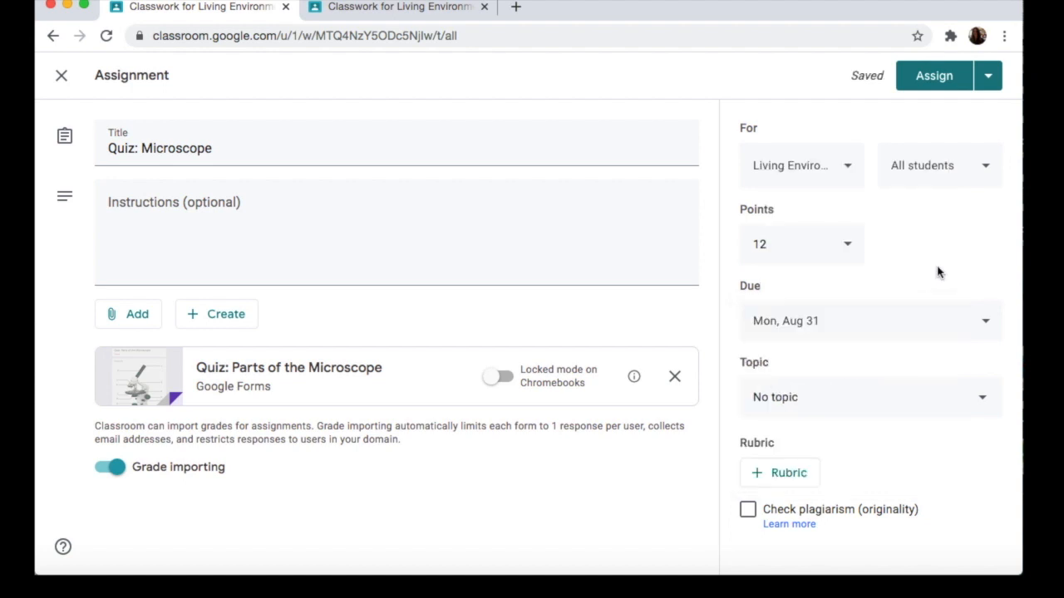
Step: File the quiz under the topic Scientific Measure and the Microscope, and assign it
left_click(843, 406)
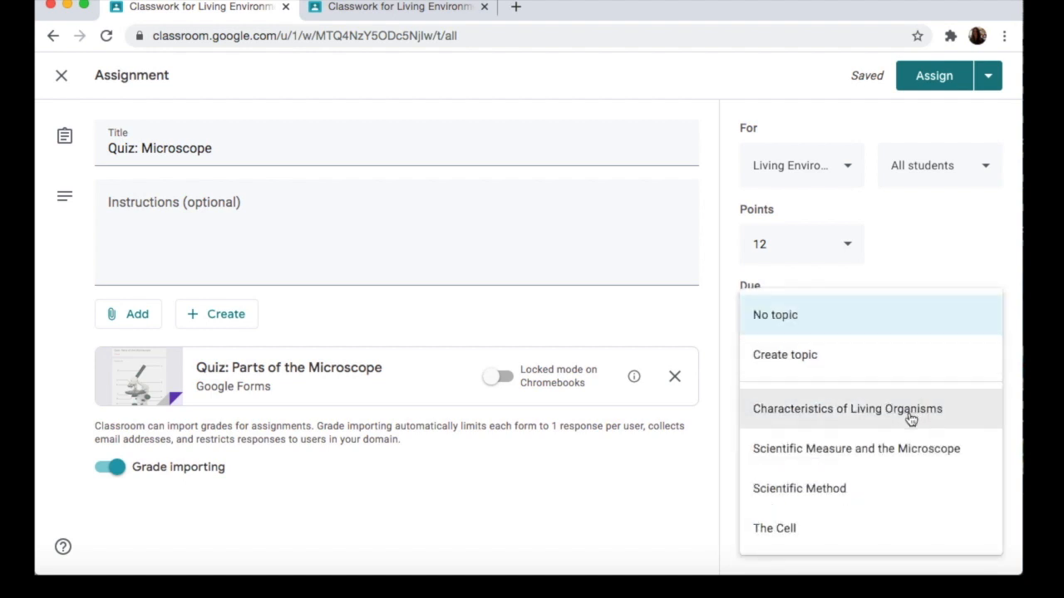
left_click(861, 451)
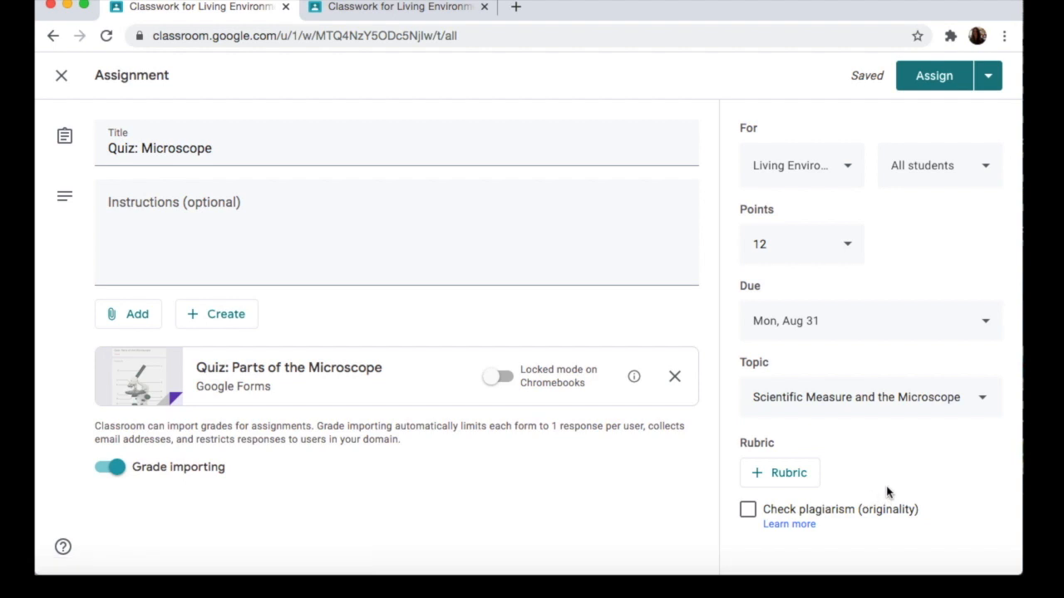
left_click(933, 83)
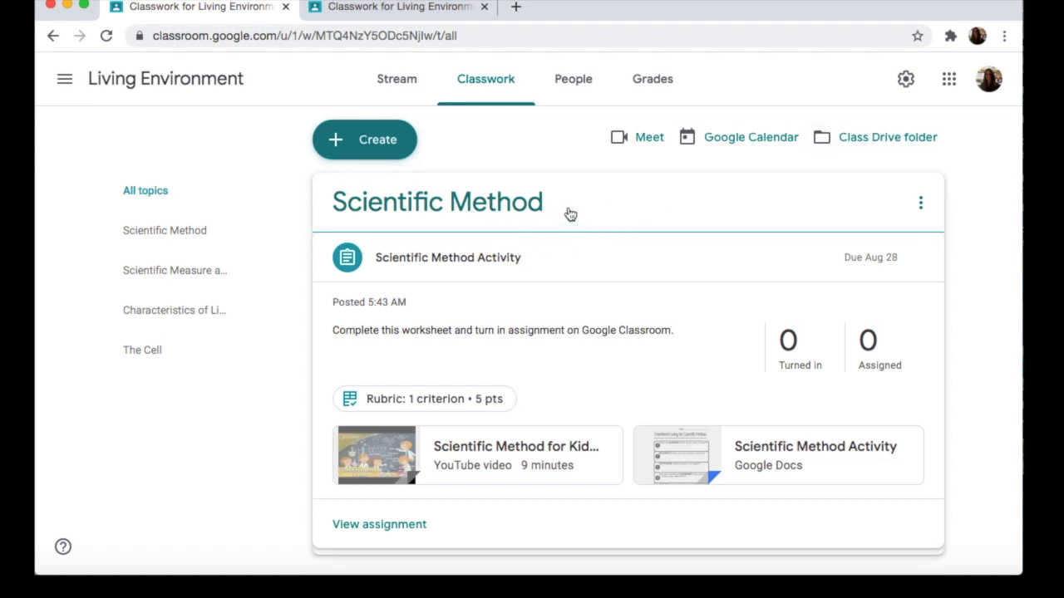
Step: Review the posted Quiz: Microscope and its student work page with the grade import option, and return to the classwork list
left_click(526, 258)
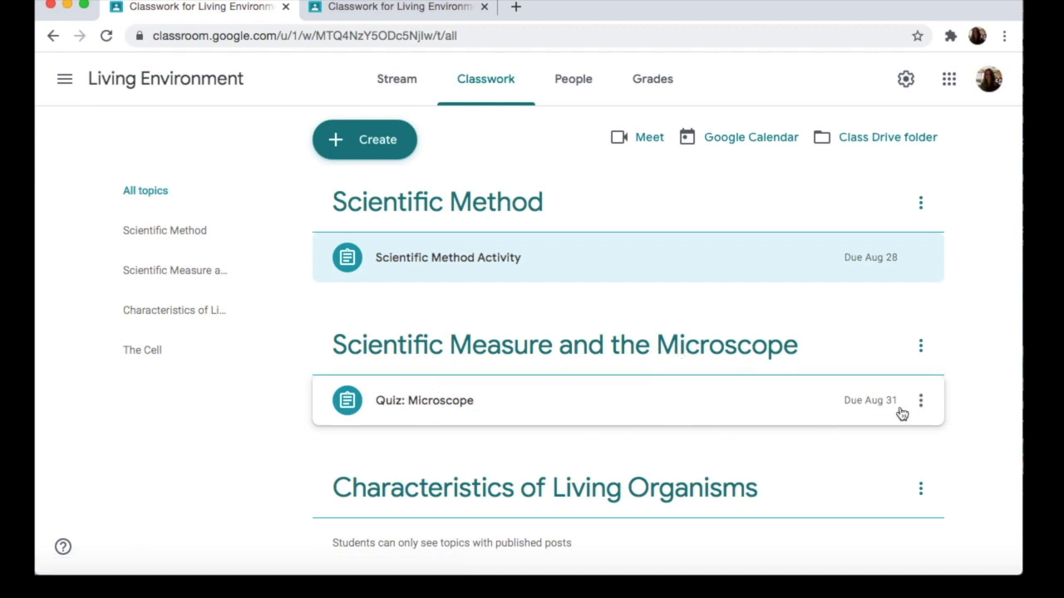
left_click(581, 412)
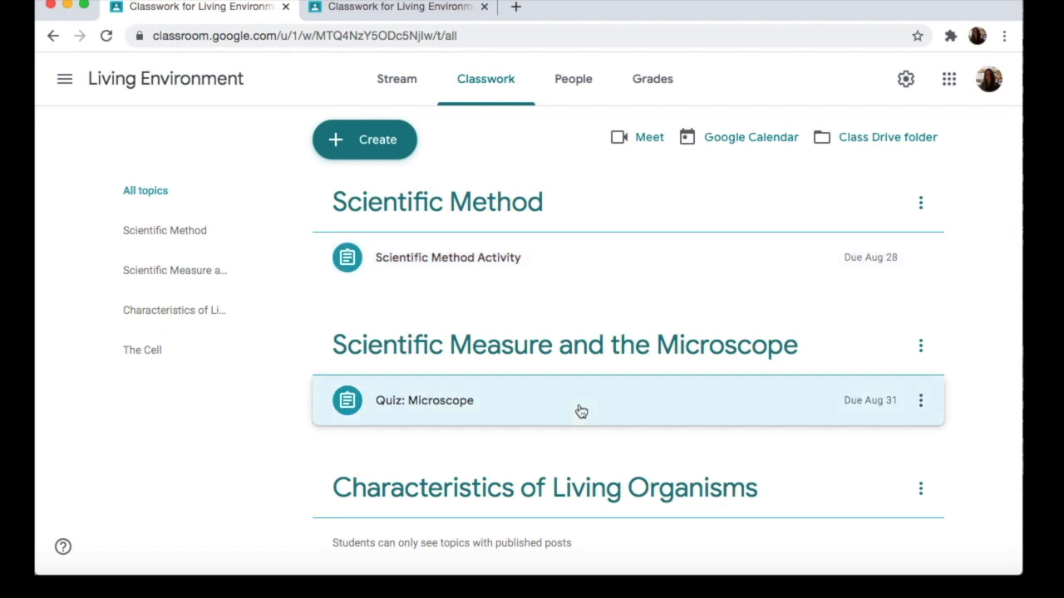
scroll(581, 411, "down", 2)
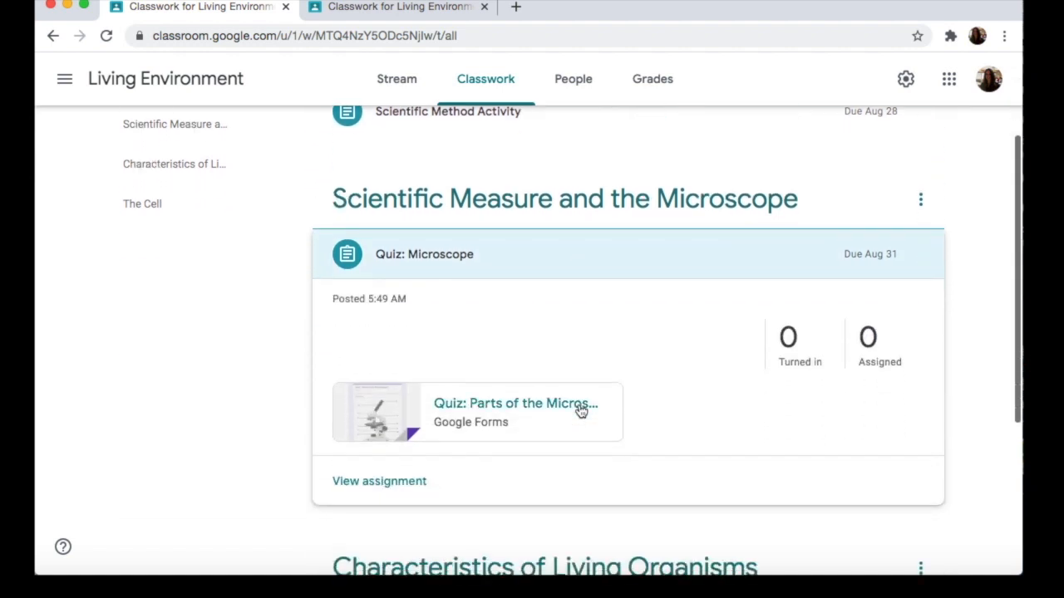
left_click(376, 486)
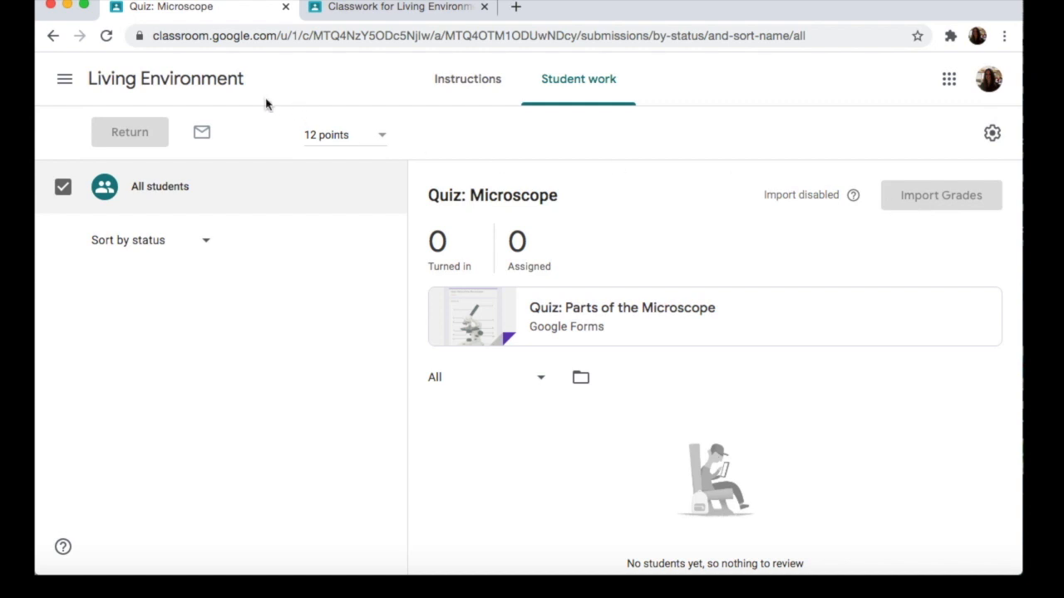
left_click(197, 85)
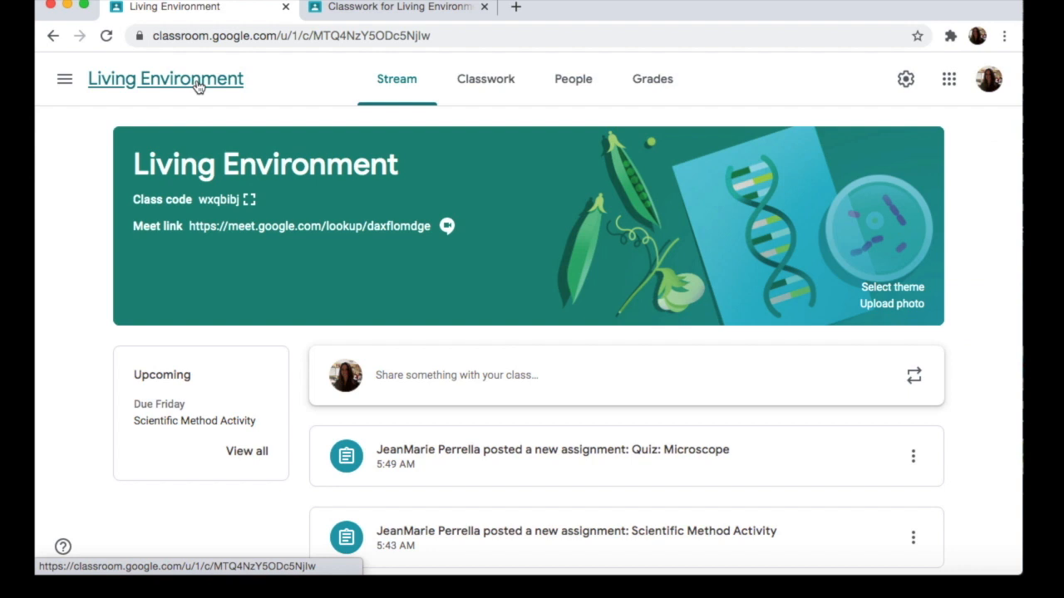
left_click(464, 85)
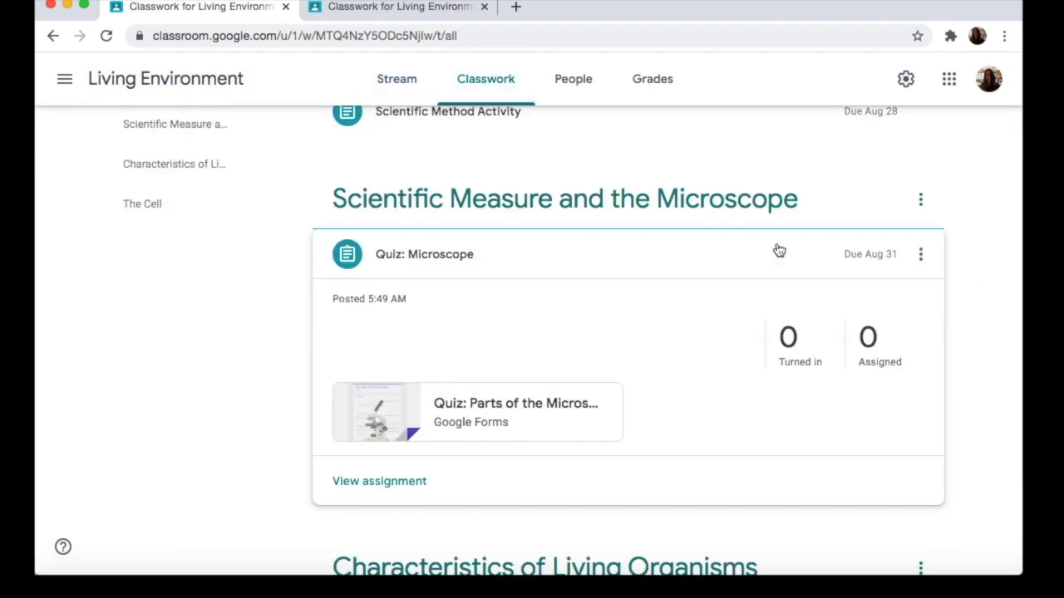
Step: Create a new classwork question that asks "What did you do this weekend?"
scroll(778, 250, "up", 3)
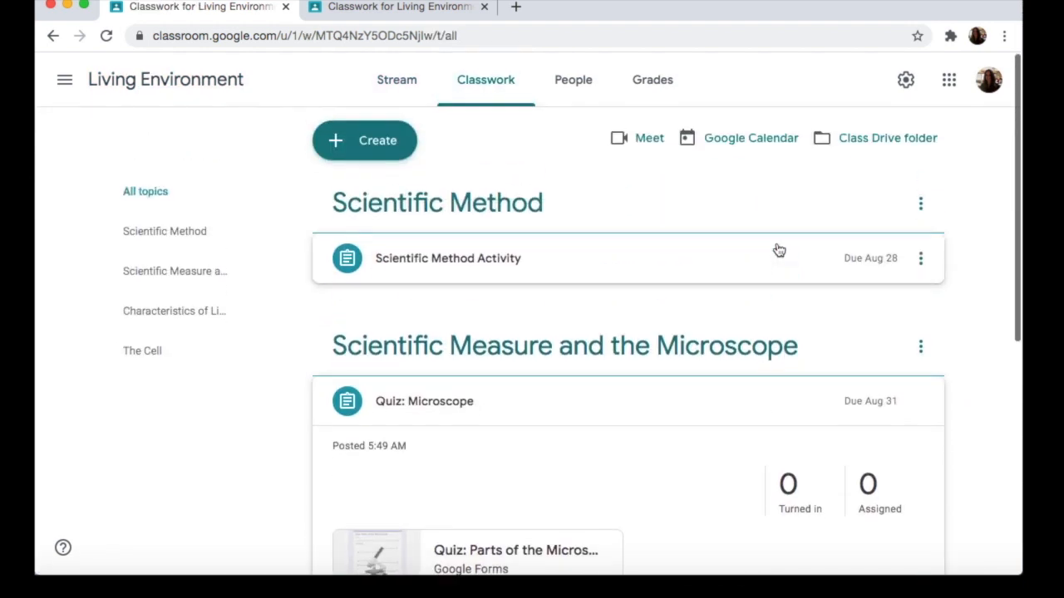
left_click(382, 143)
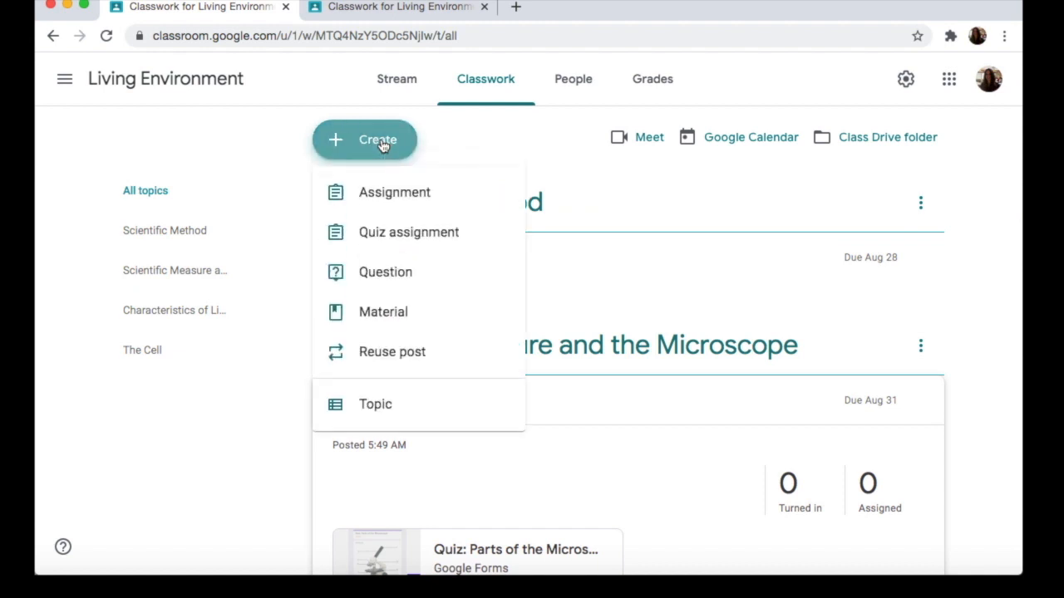
left_click(435, 284)
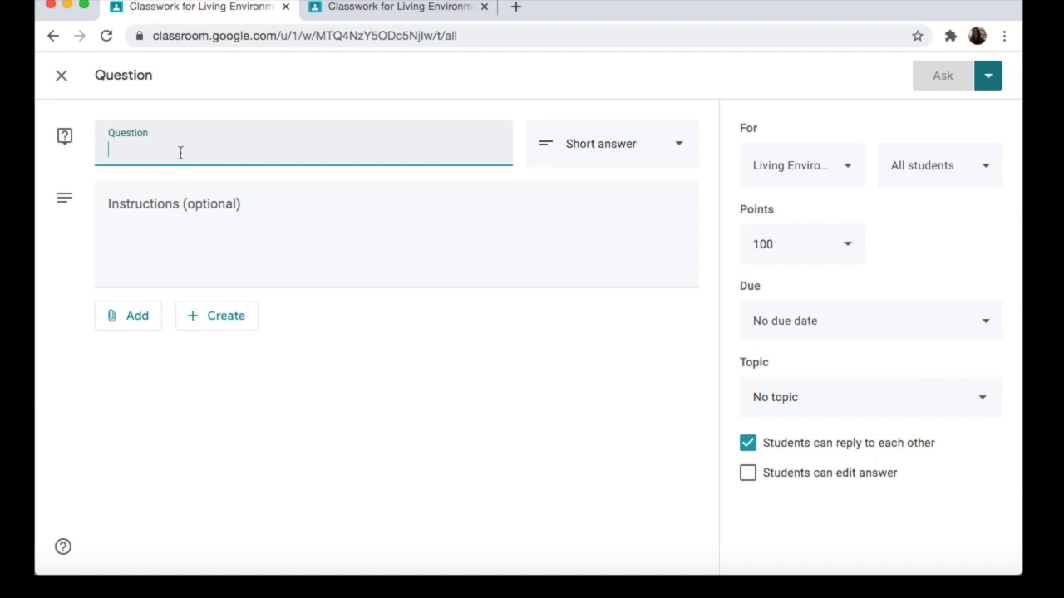
type("What di")
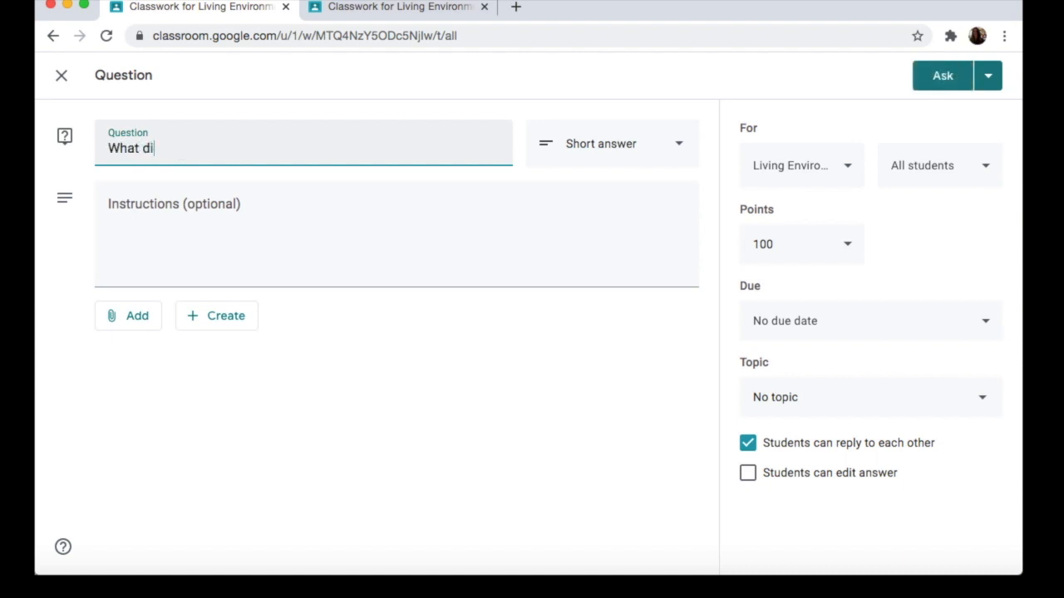
type("d you do this weekend?")
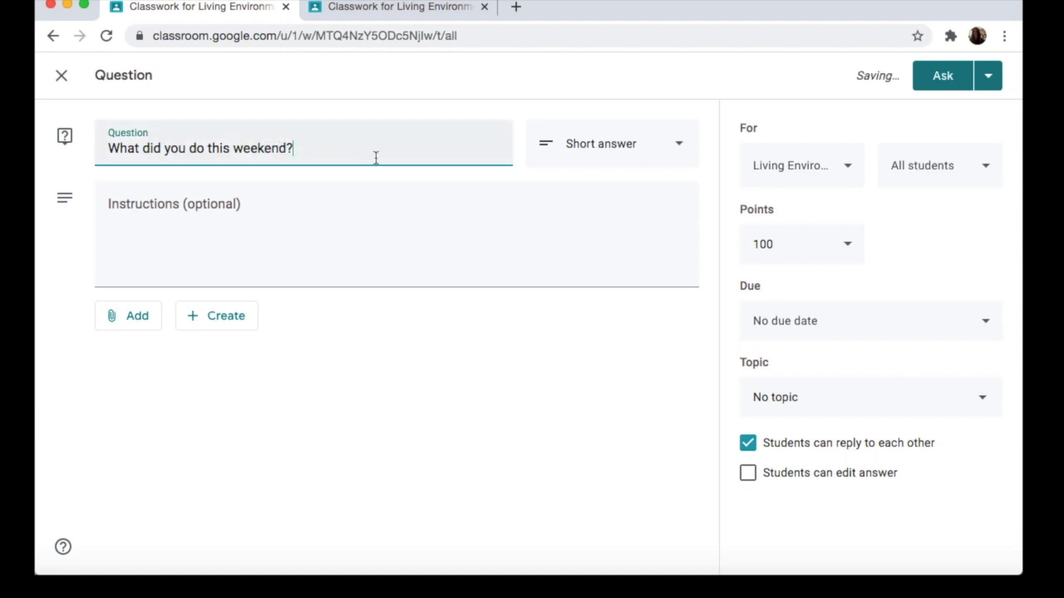
Step: Try the multiple choice answer type for the question and return it to short answer
left_click(674, 157)
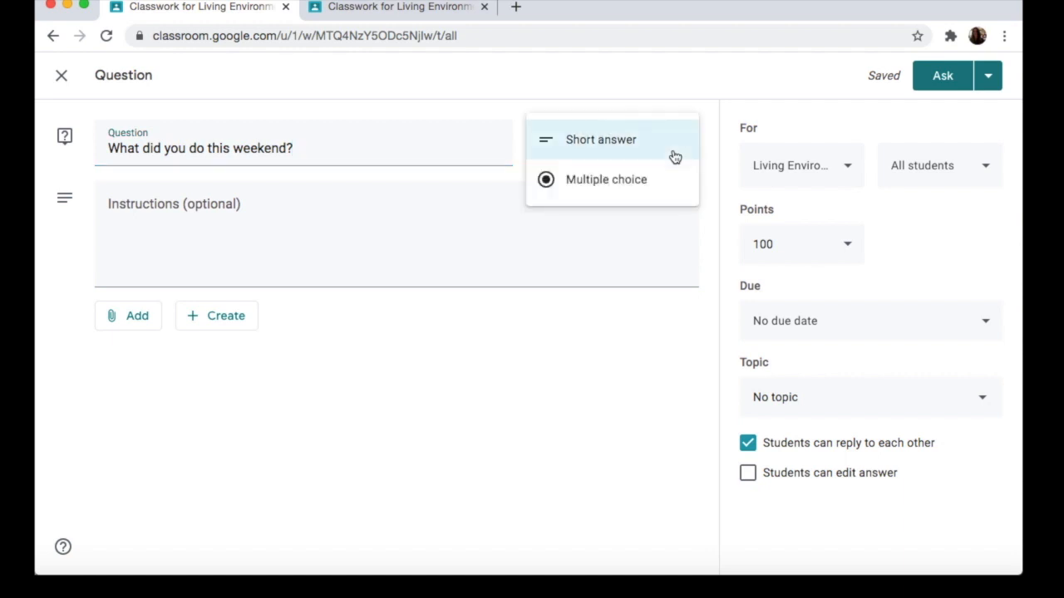
left_click(625, 182)
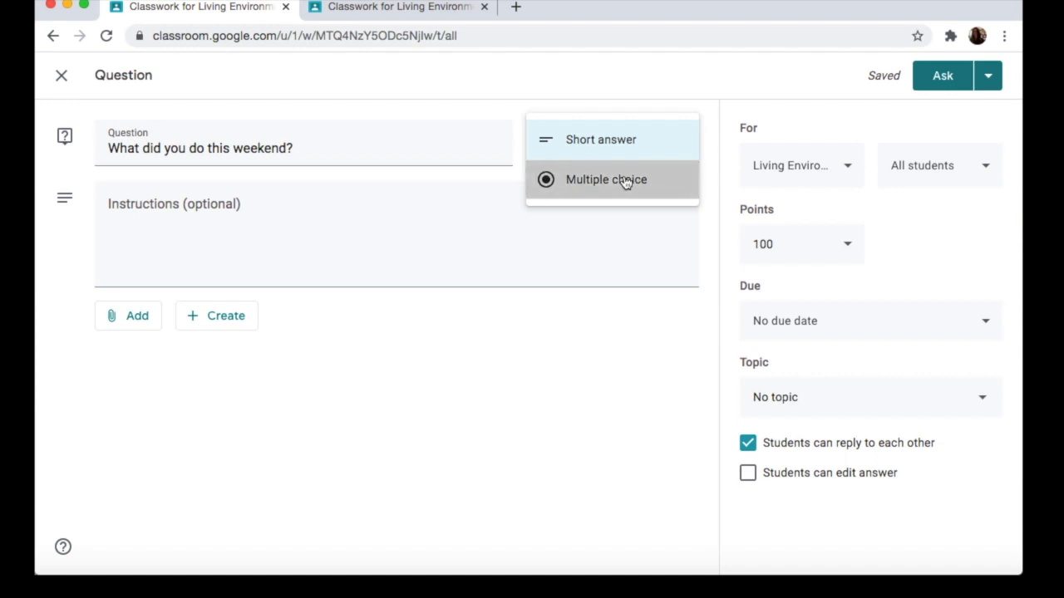
left_click(181, 314)
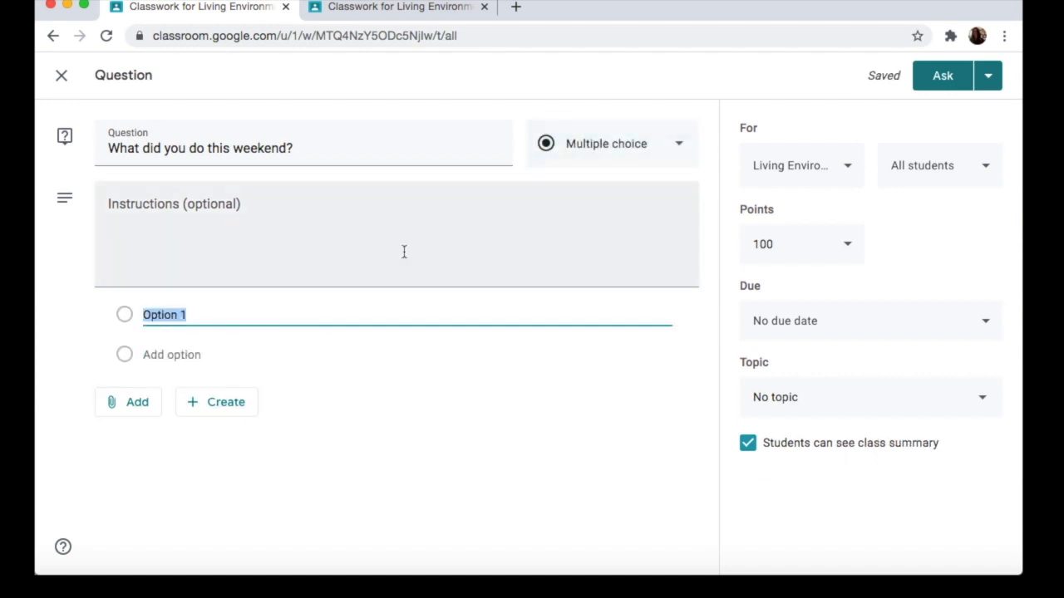
left_click(630, 150)
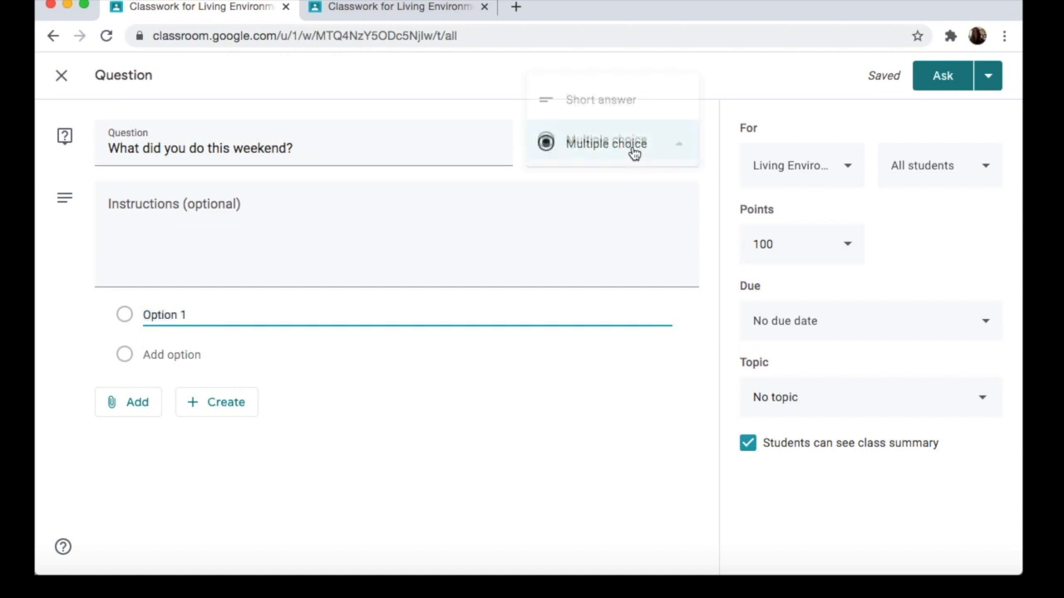
left_click(610, 101)
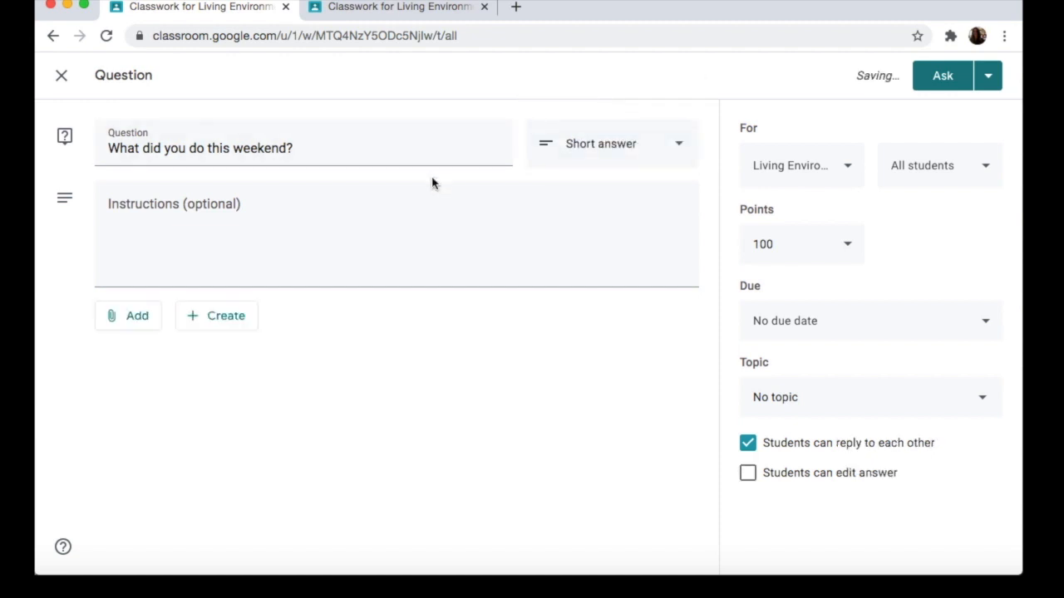
Step: Make the question ungraded and allow students to edit their answers
left_click(847, 250)
left_click(777, 285)
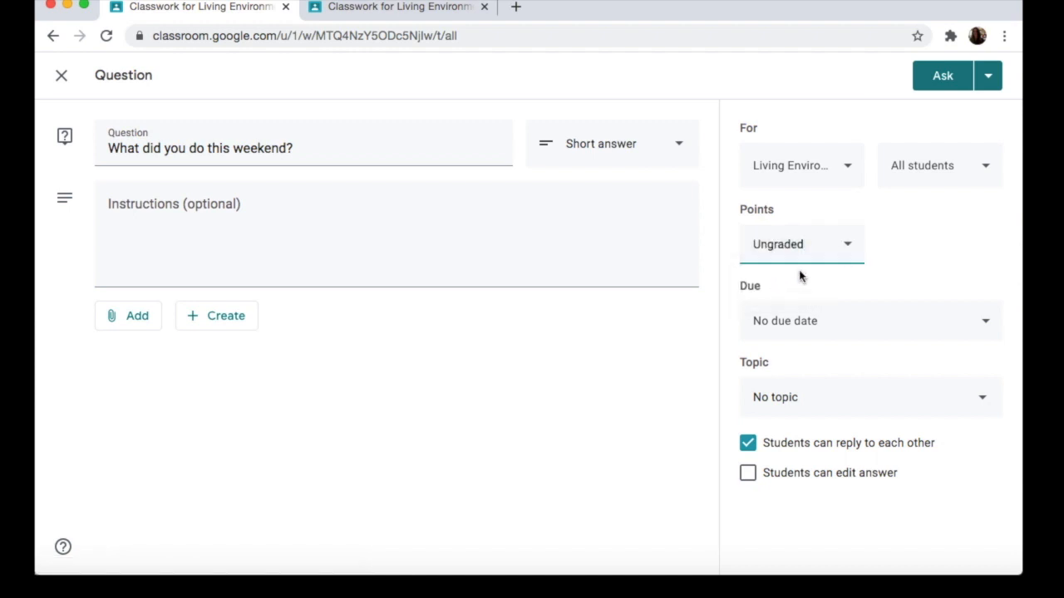
left_click(919, 264)
left_click(747, 476)
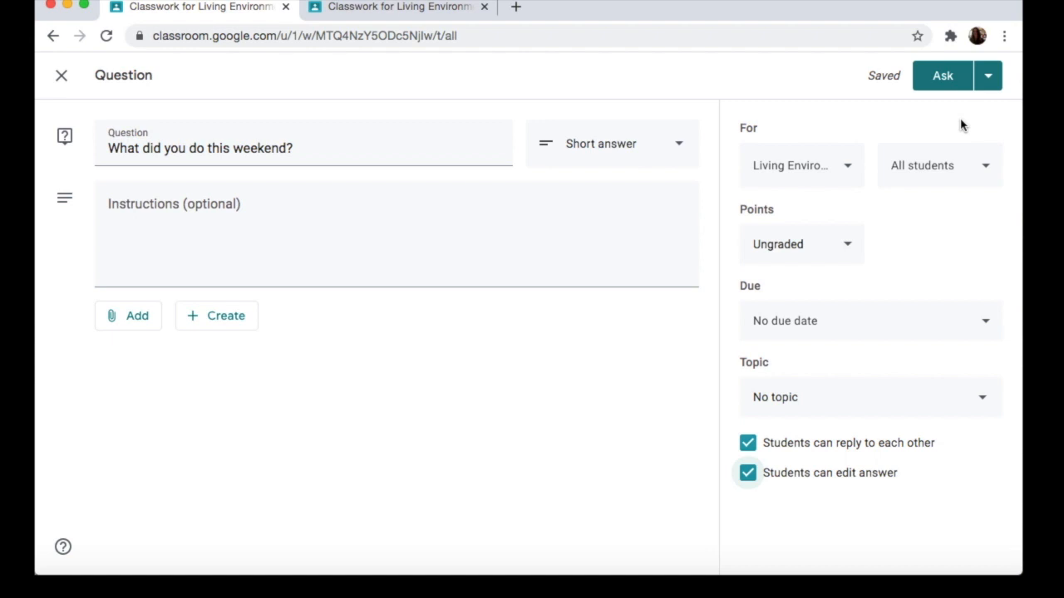
Step: Post the weekend question to the class and check its entry in the classwork list
left_click(988, 83)
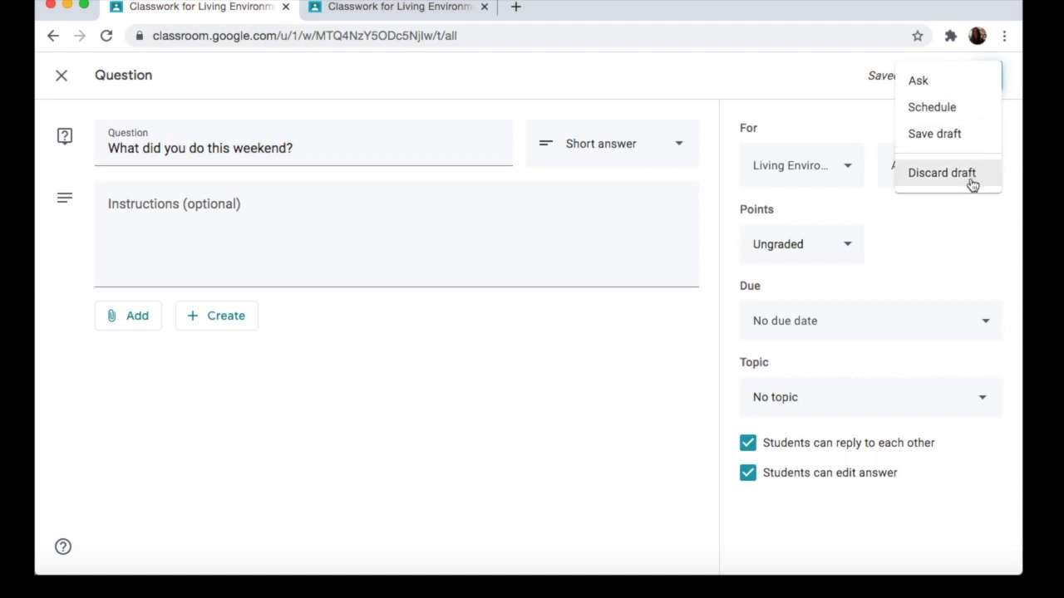
left_click(951, 86)
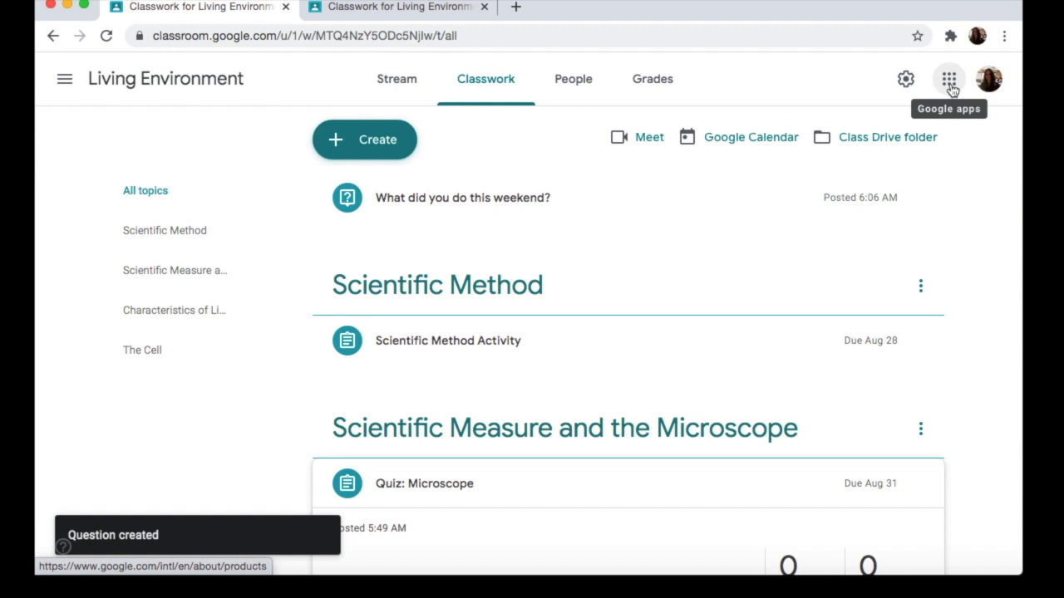
left_click(534, 200)
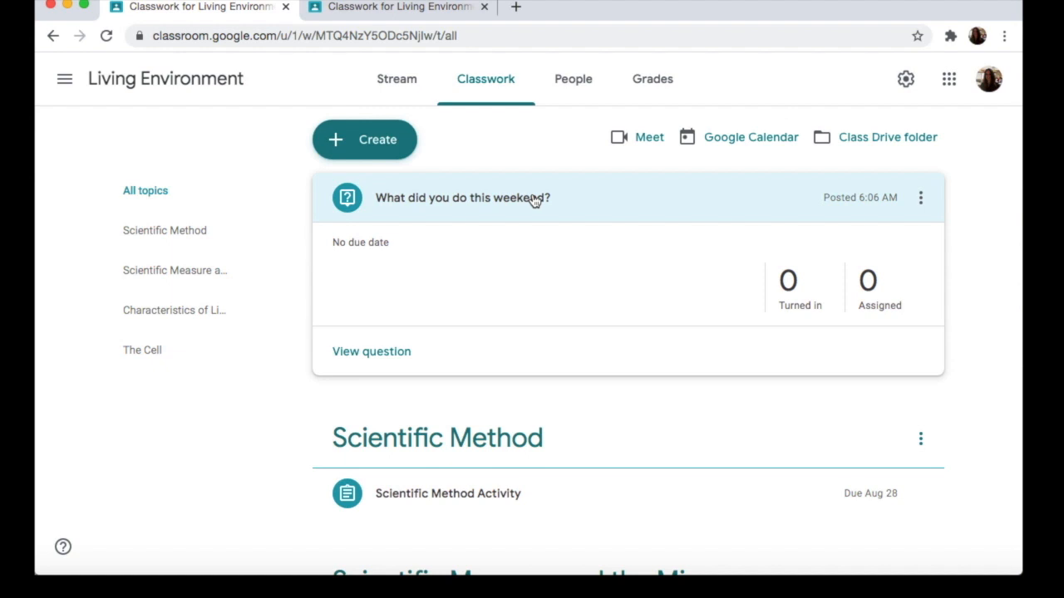
left_click(533, 200)
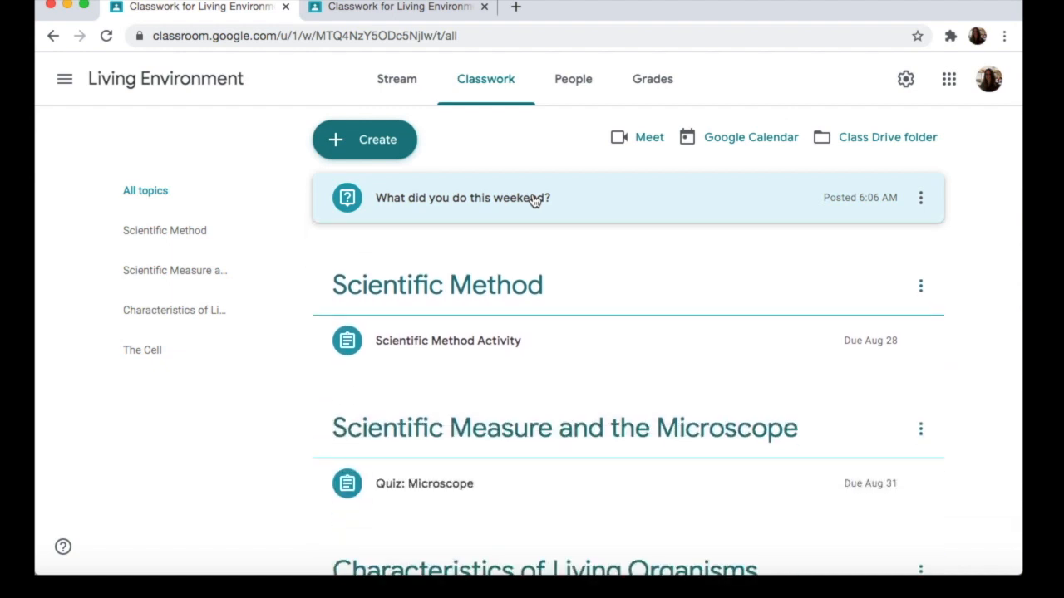
Step: Create a new classwork material titled "The Cell"
left_click(380, 148)
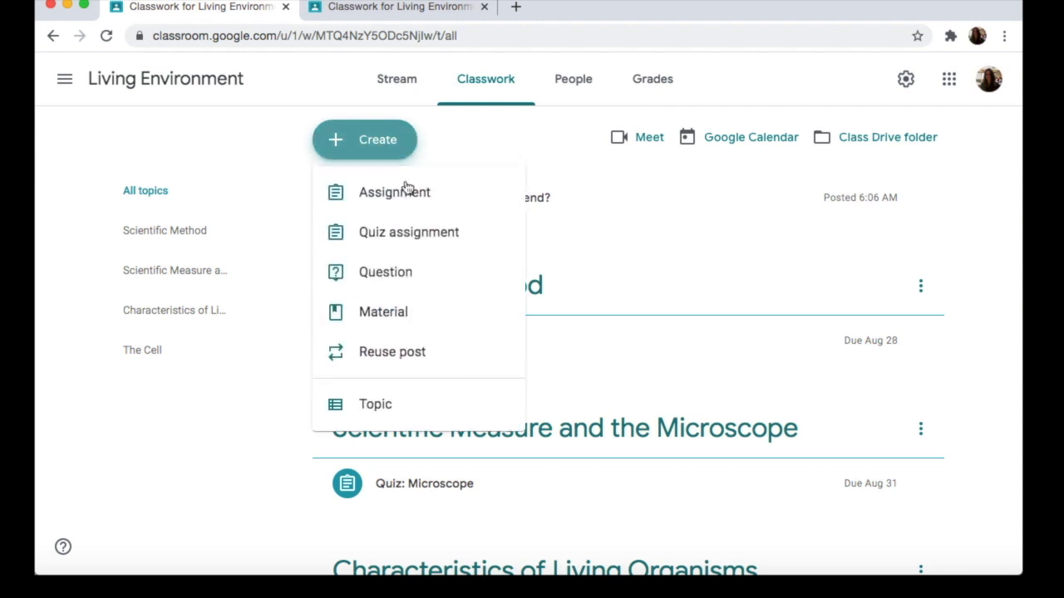
left_click(408, 315)
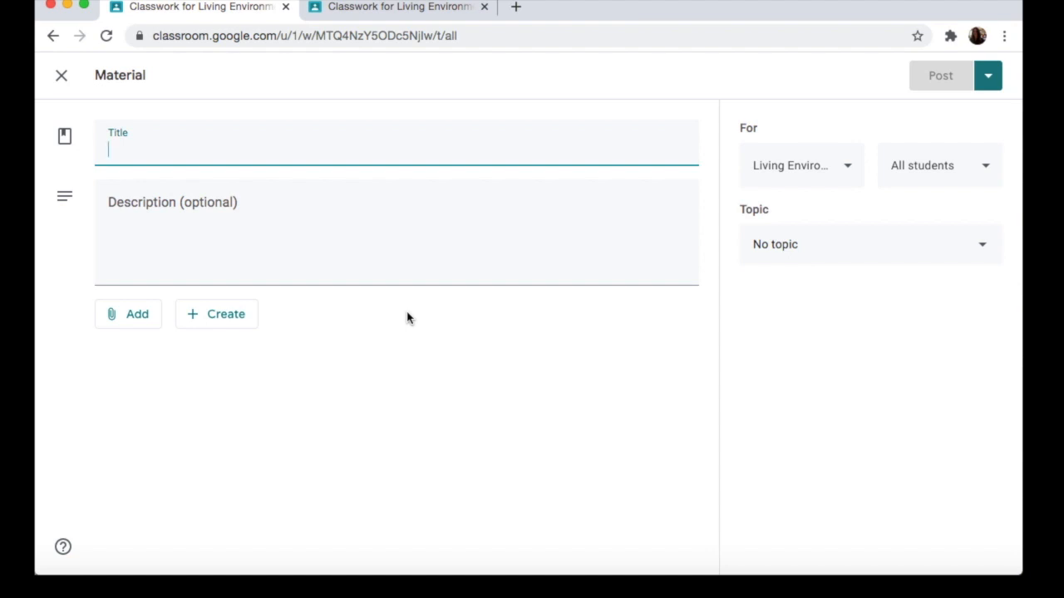
type("The")
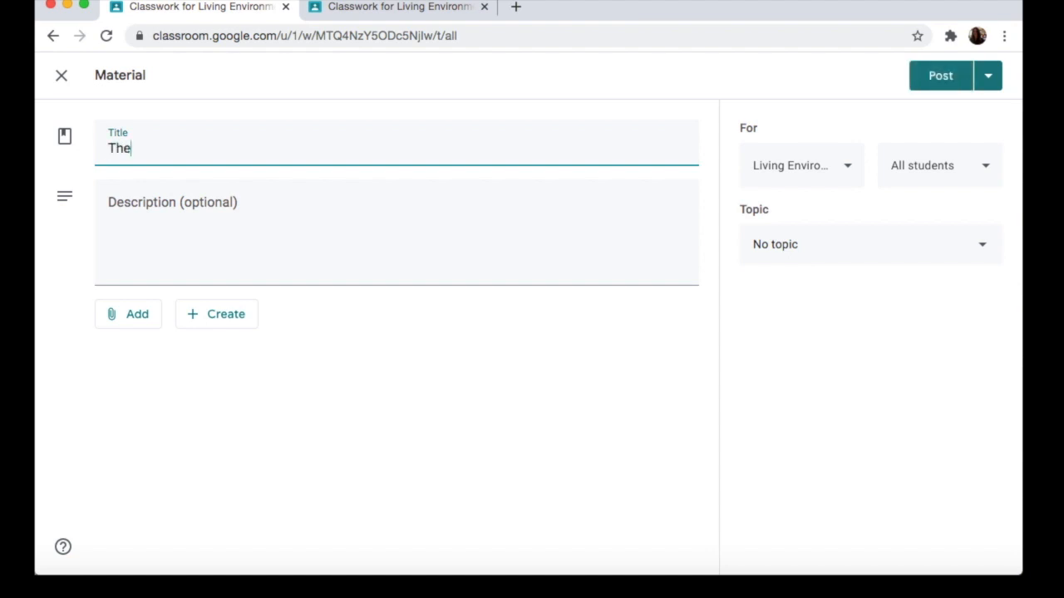
type(" Cell")
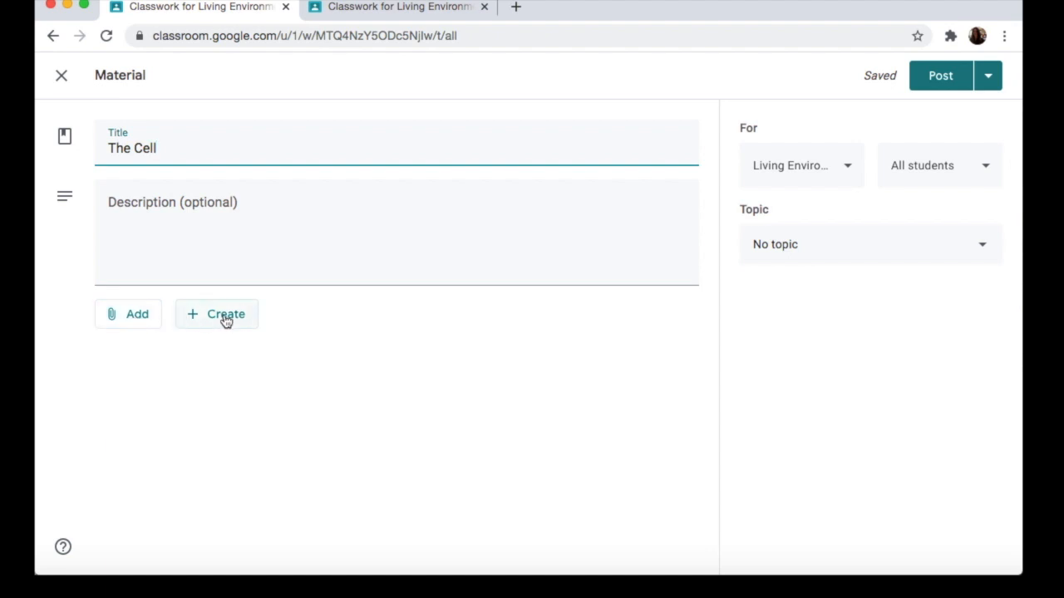
Step: Attach Cell Biology.pdf from Google Drive to the material
left_click(128, 320)
left_click(154, 349)
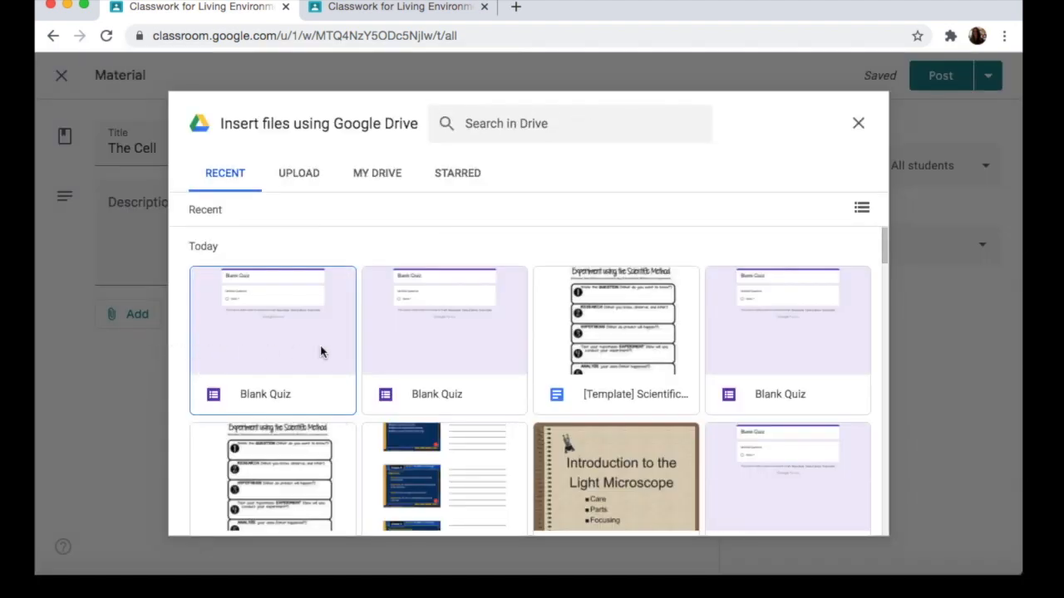
scroll(420, 374, "down", 2)
scroll(420, 374, "down", 1)
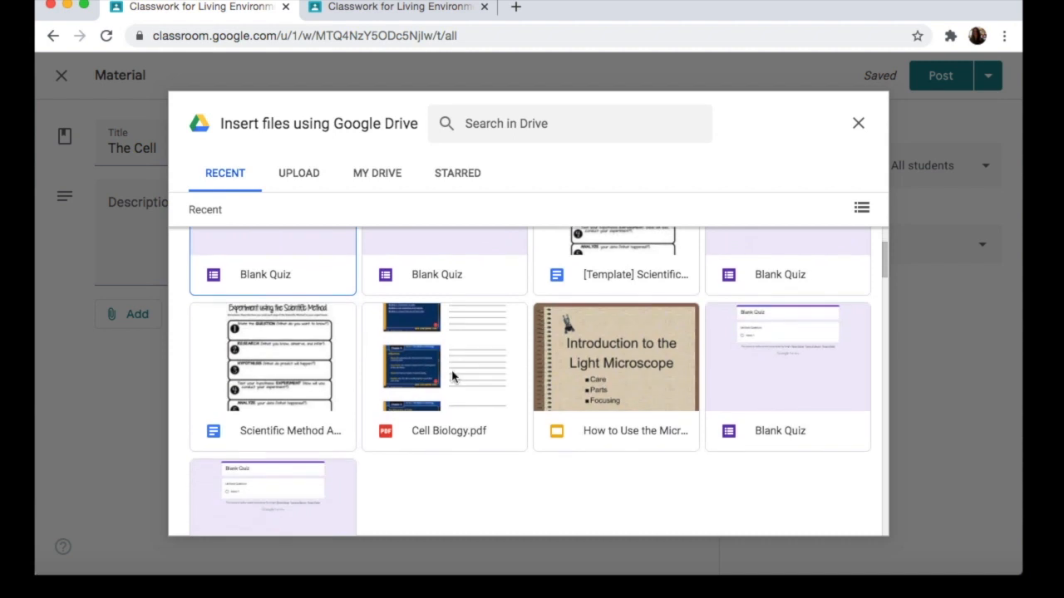
double_click(453, 377)
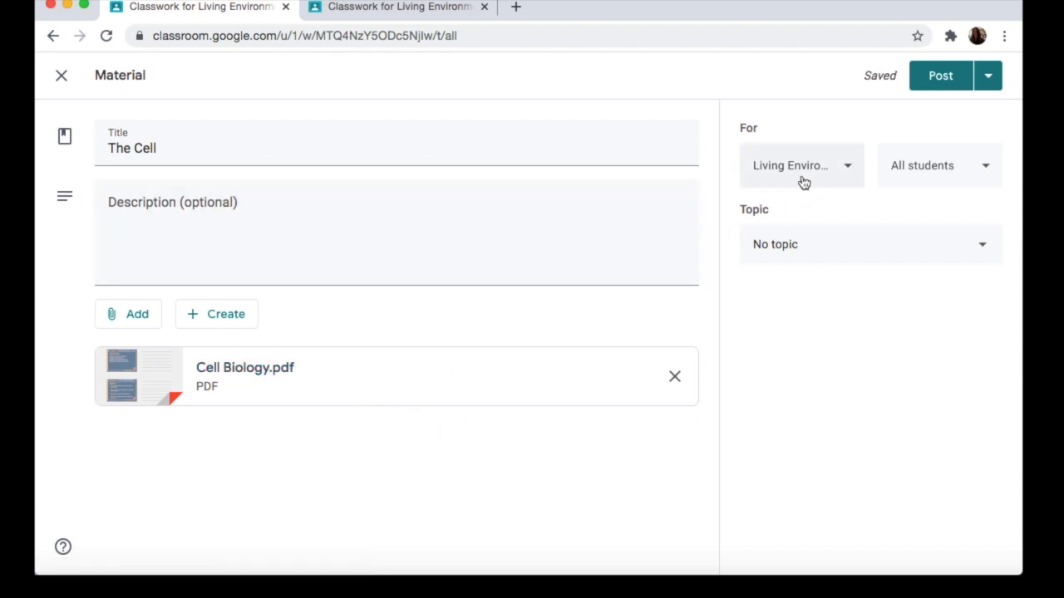
Step: File the material under the topic The Cell and post it
left_click(855, 253)
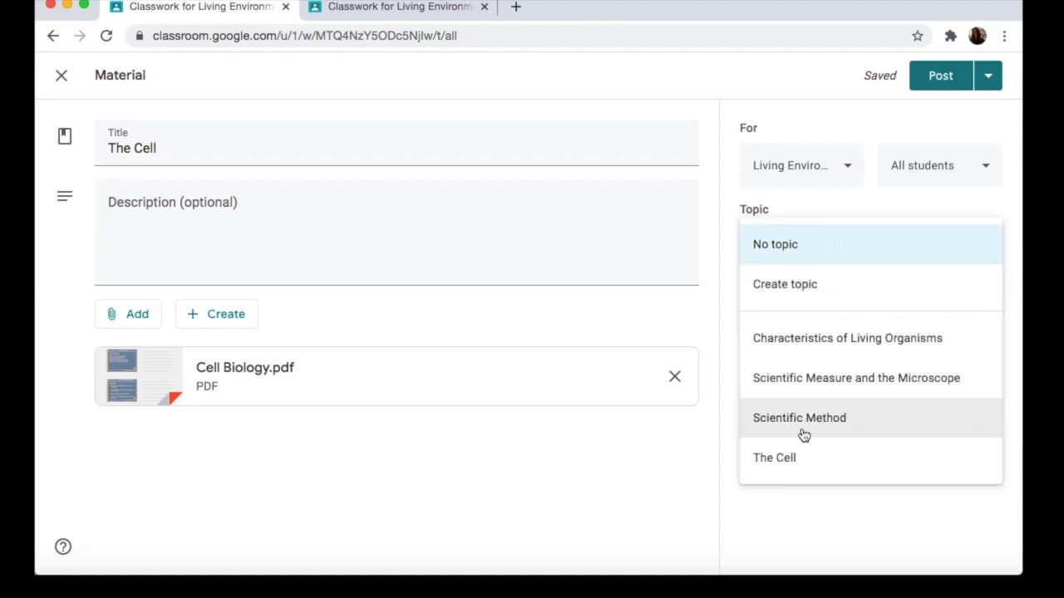
left_click(781, 459)
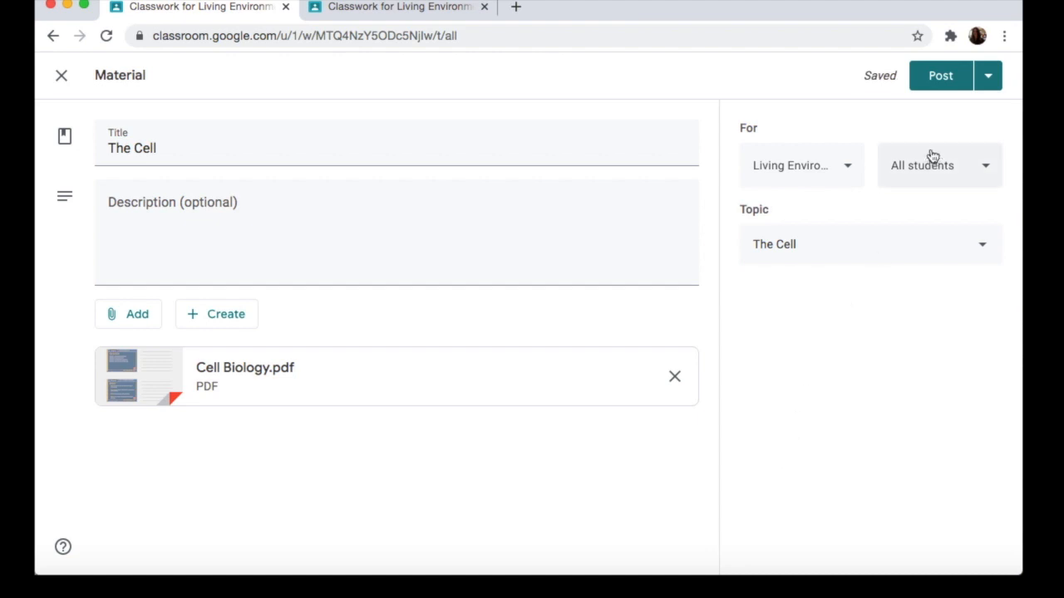
left_click(987, 77)
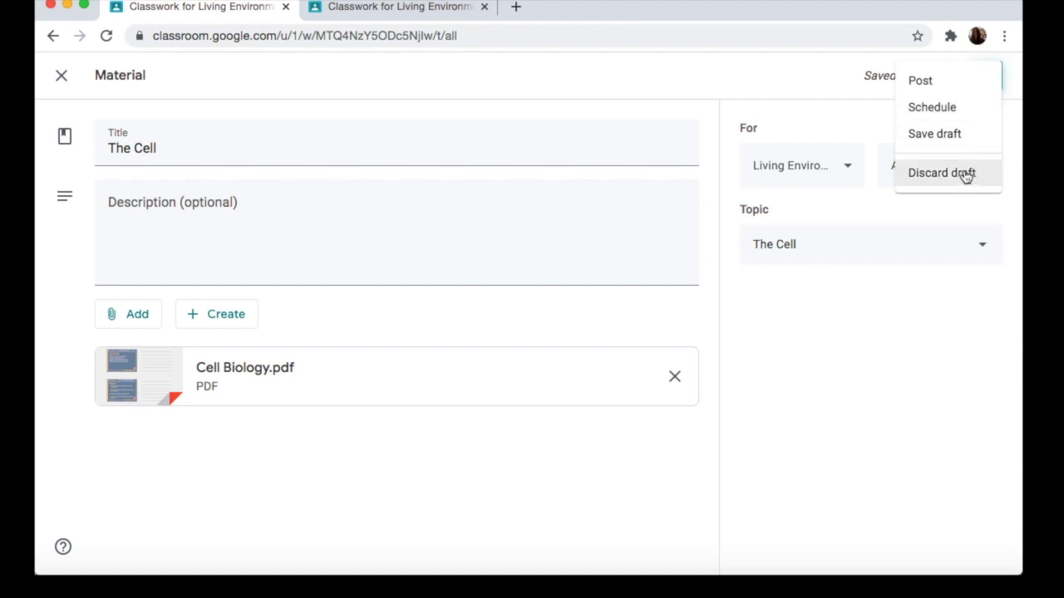
left_click(920, 80)
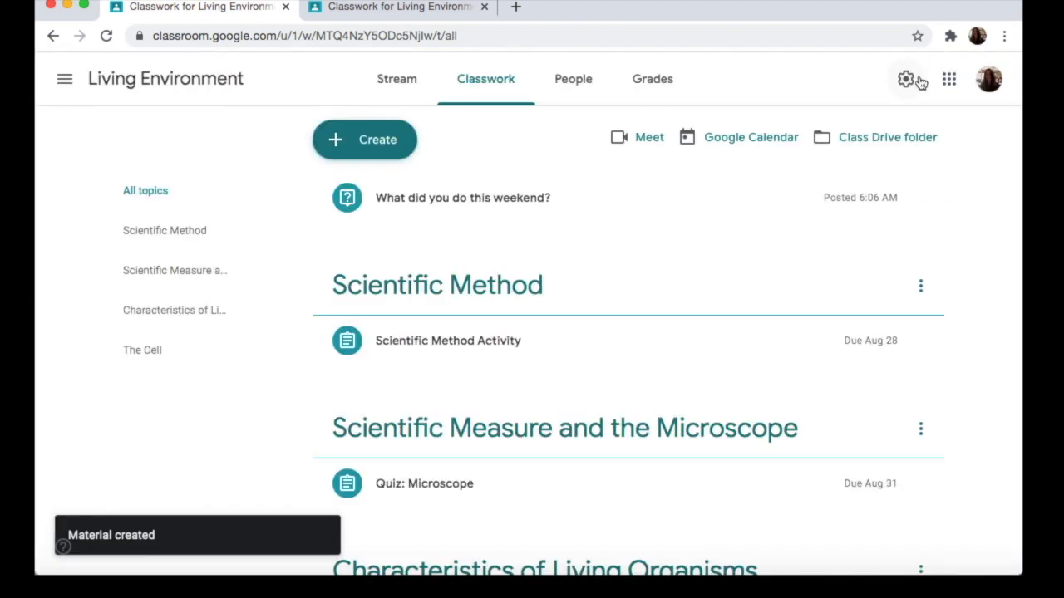
Step: Examine the posted The Cell material and preview its attached Cell Biology.pdf
scroll(808, 259, "down", 5)
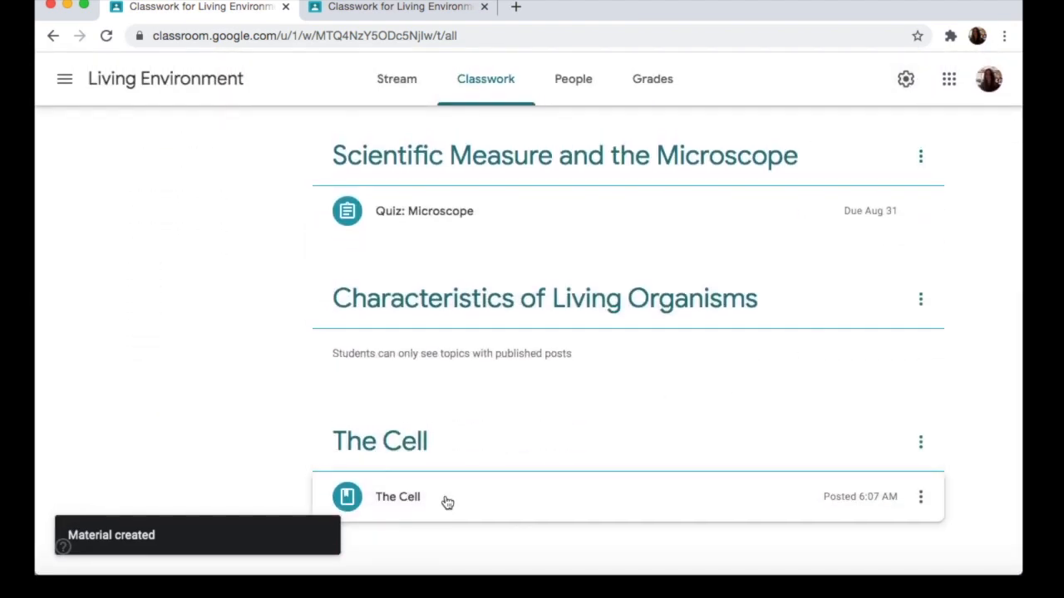
left_click(418, 502)
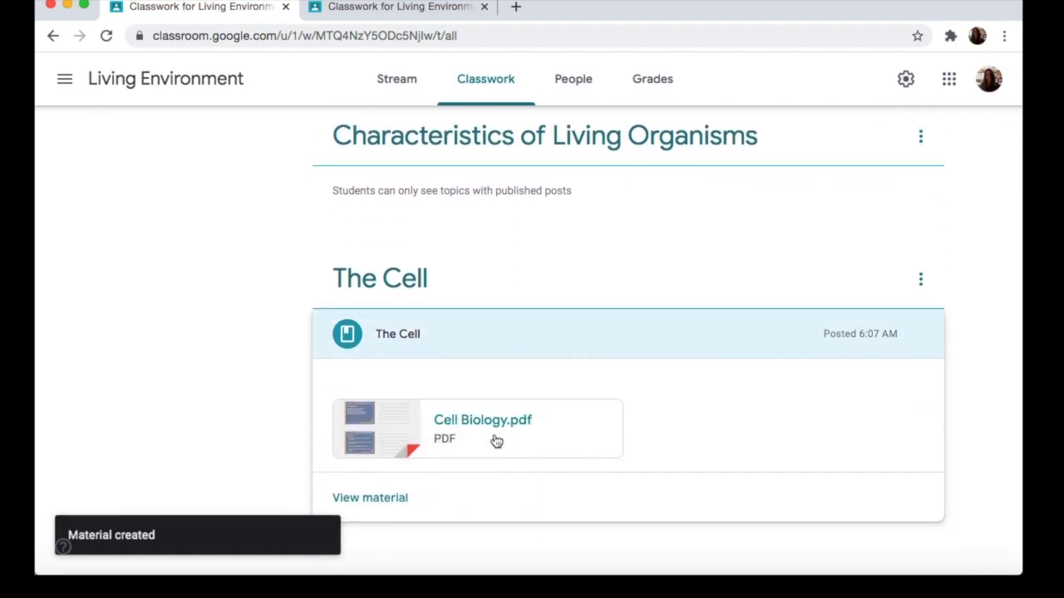
left_click(492, 433)
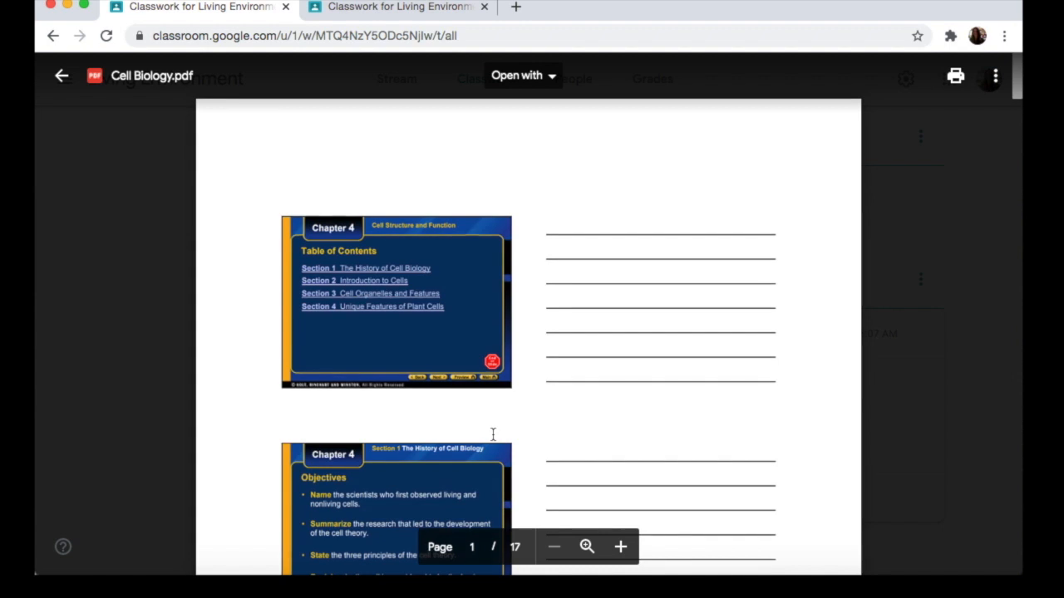
left_click(62, 78)
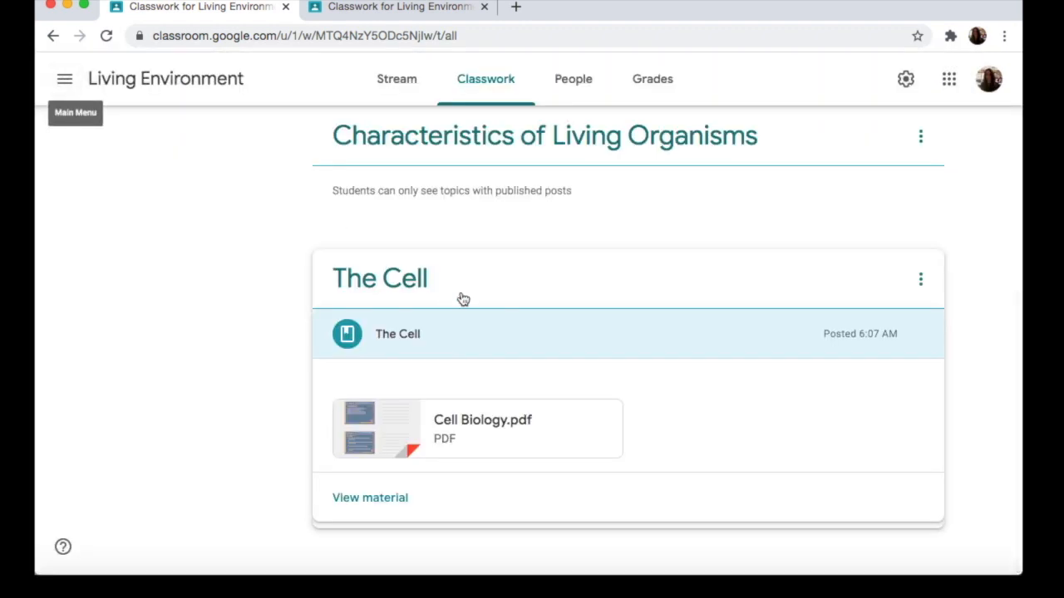
Step: Reuse the Scientific Method Activity post from the Earth Science class without creating new copies of its attachments
scroll(493, 328, "up", 4)
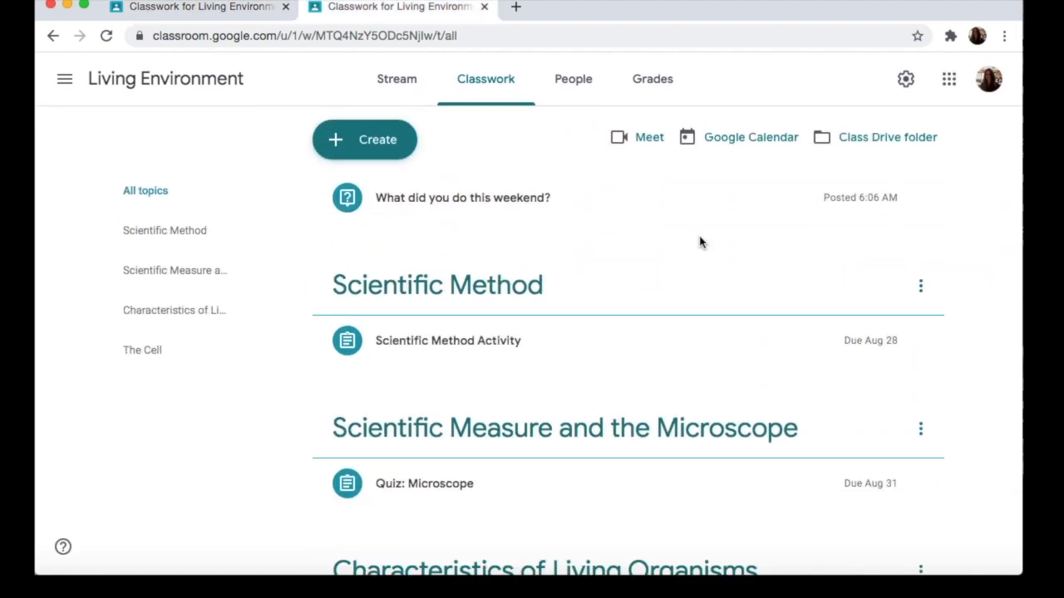
left_click(388, 148)
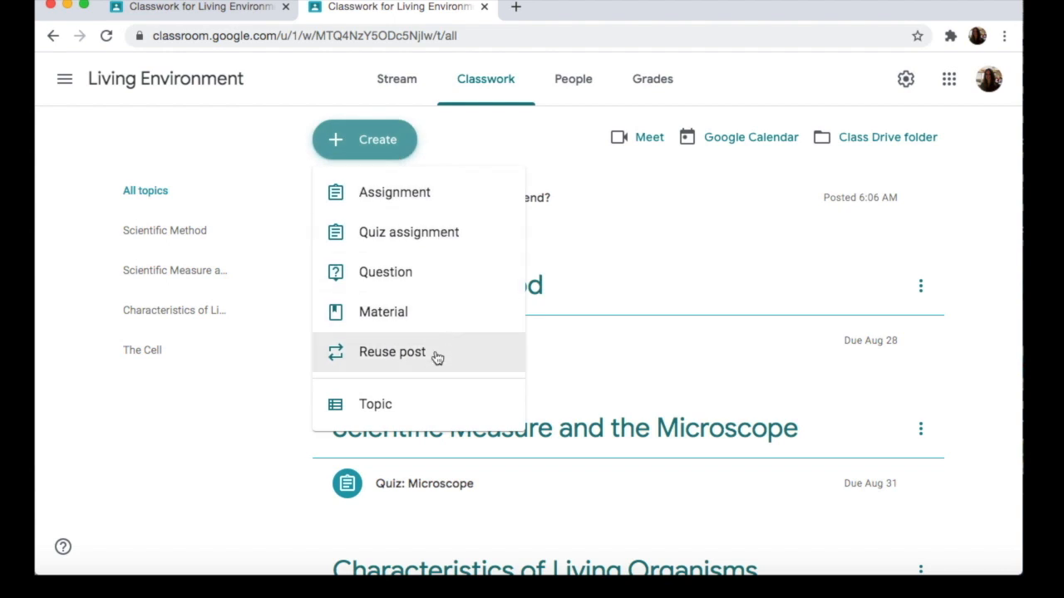
left_click(393, 352)
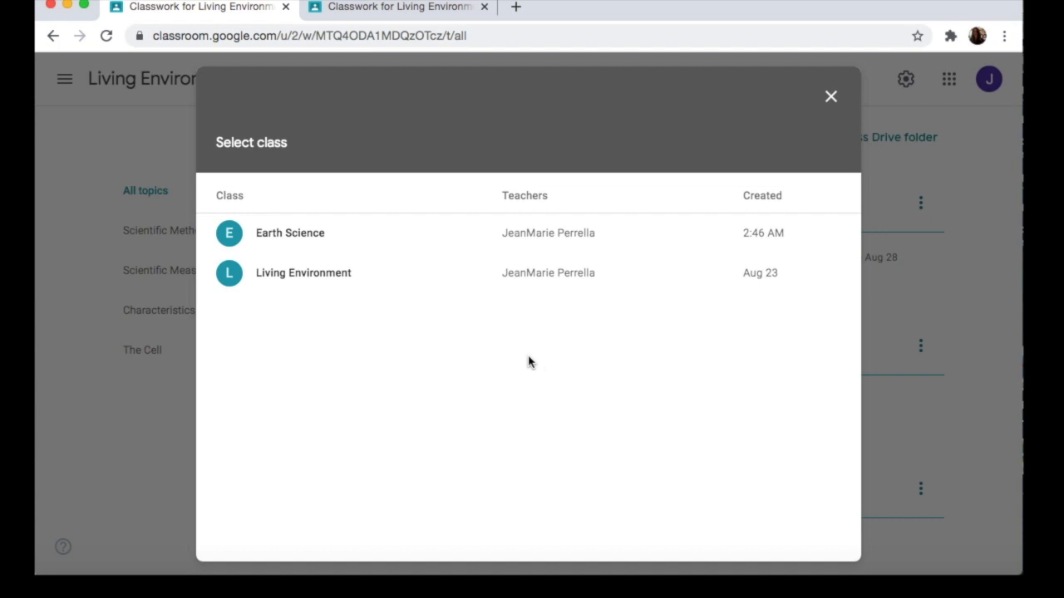
left_click(339, 236)
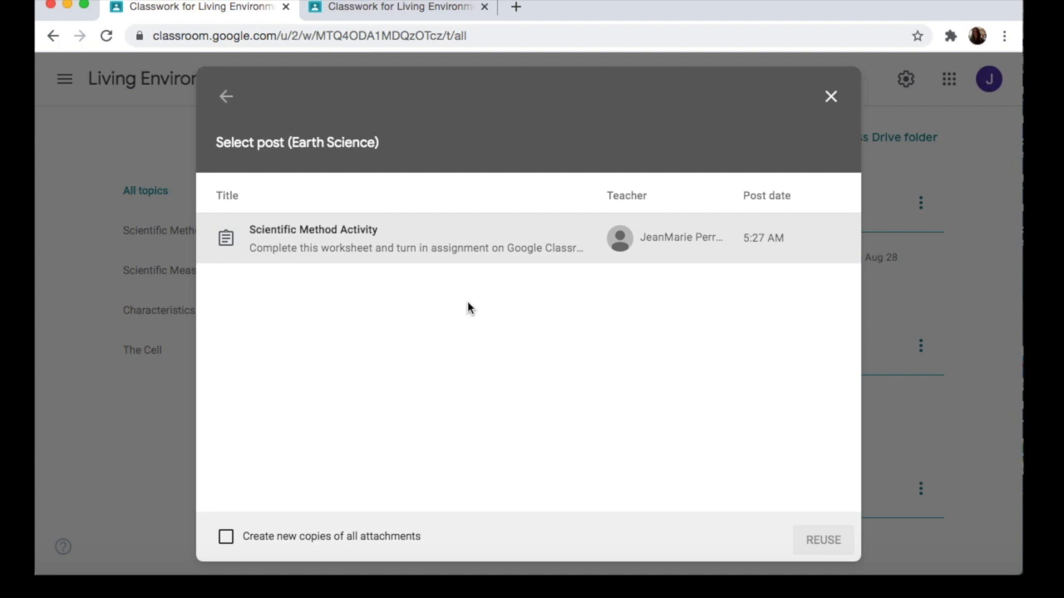
left_click(359, 245)
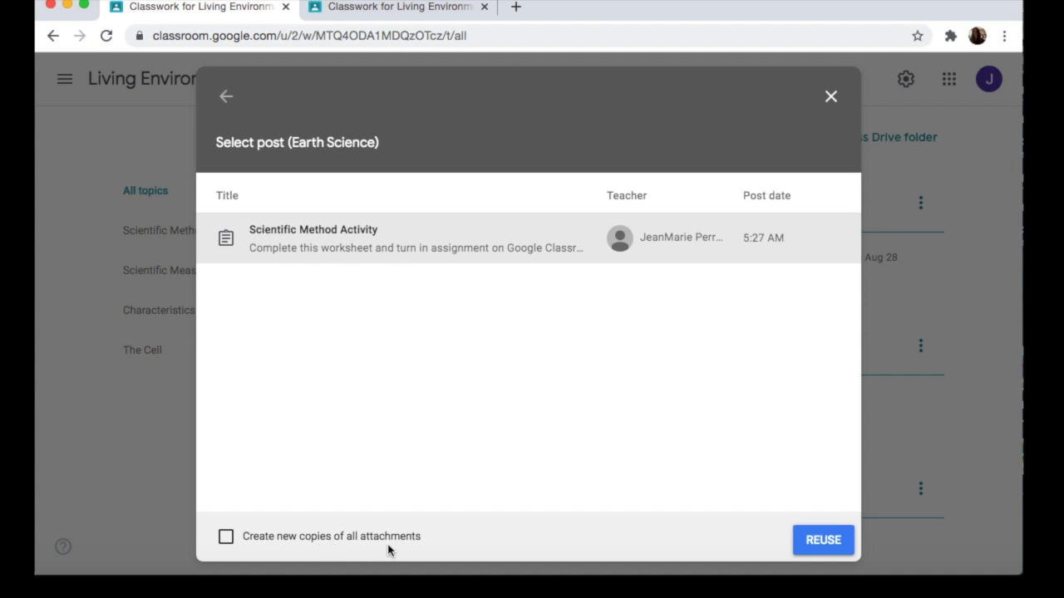
left_click(817, 542)
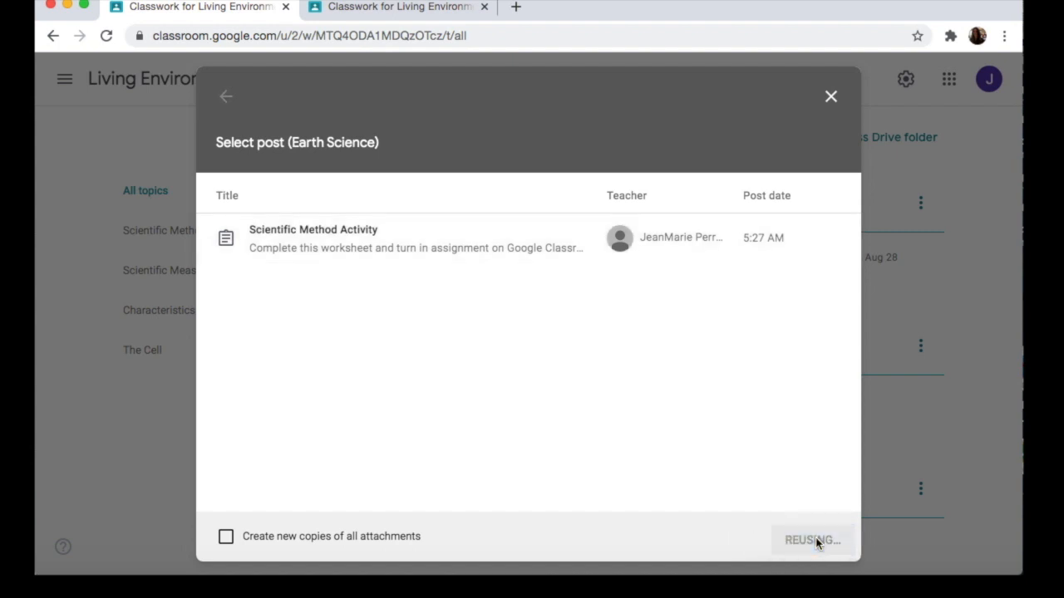